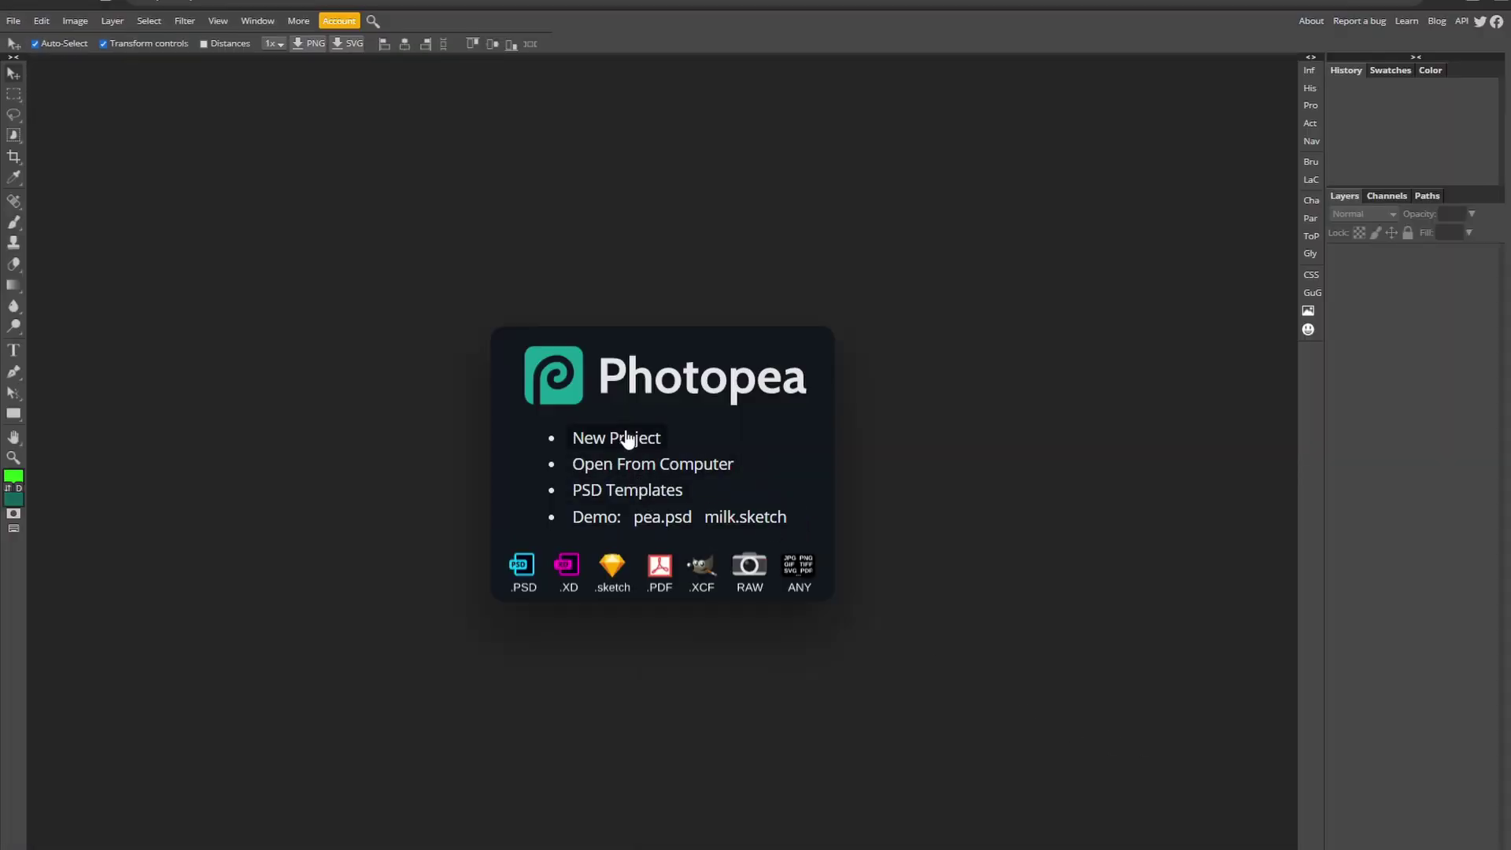
Step: Create a new 1280×720 px project with a White background
{"action": "left_click", "coordinate": [627, 439]}
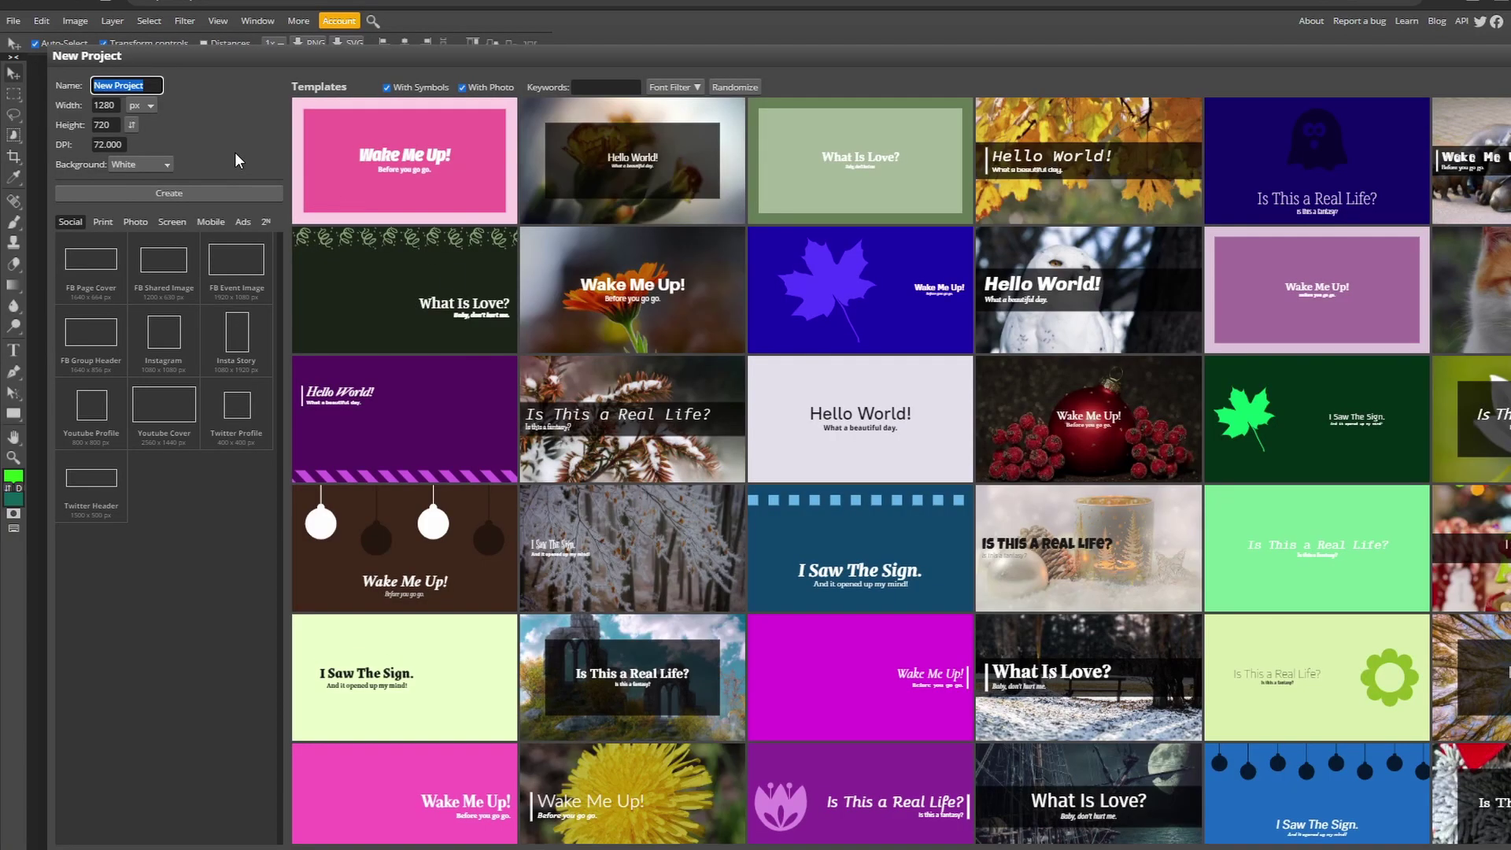
{"action": "left_click", "coordinate": [235, 153]}
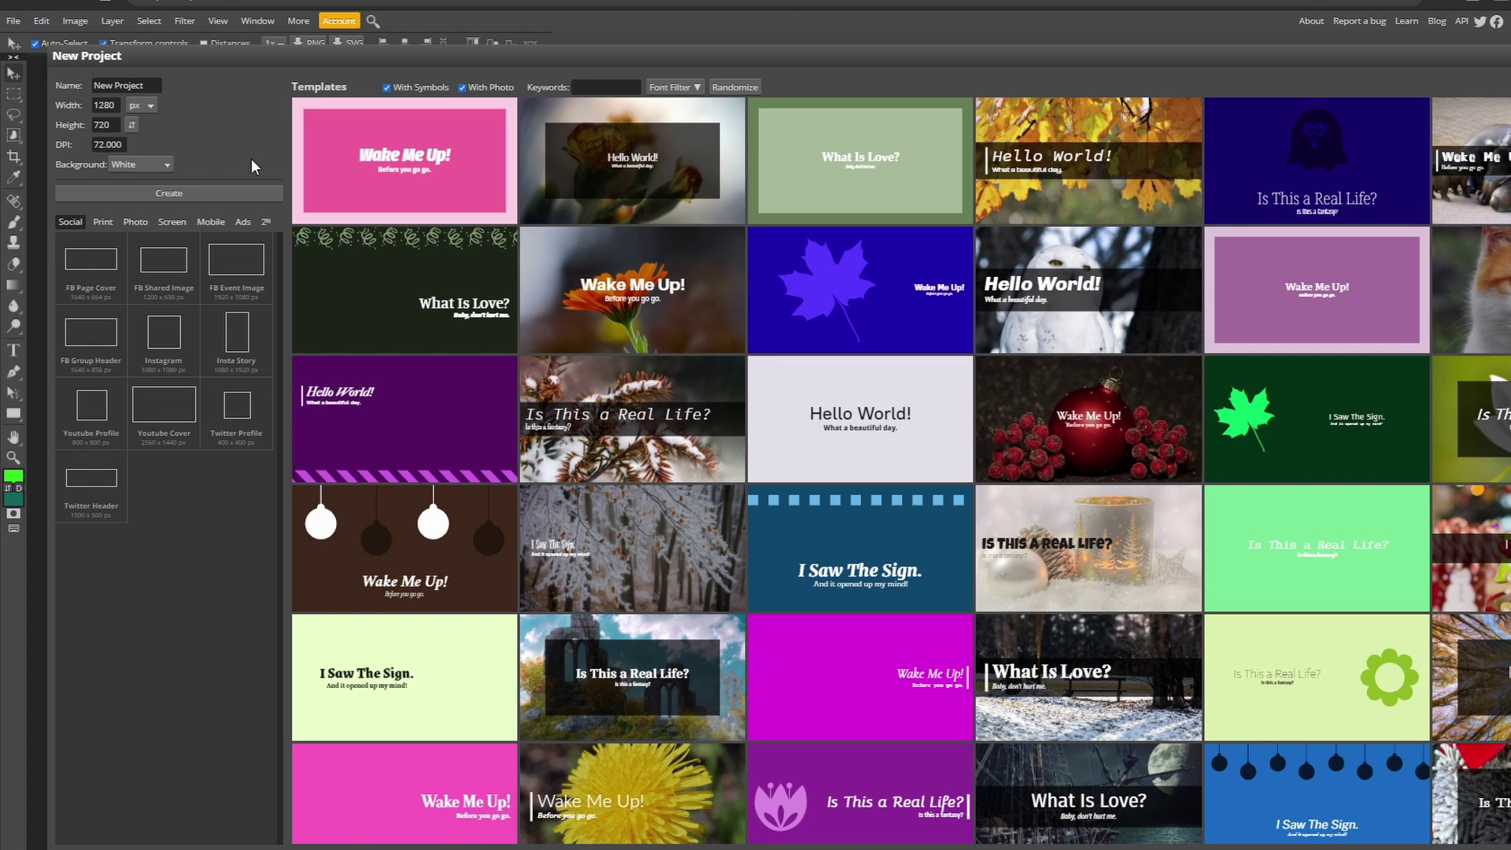
{"action": "left_click", "coordinate": [270, 194]}
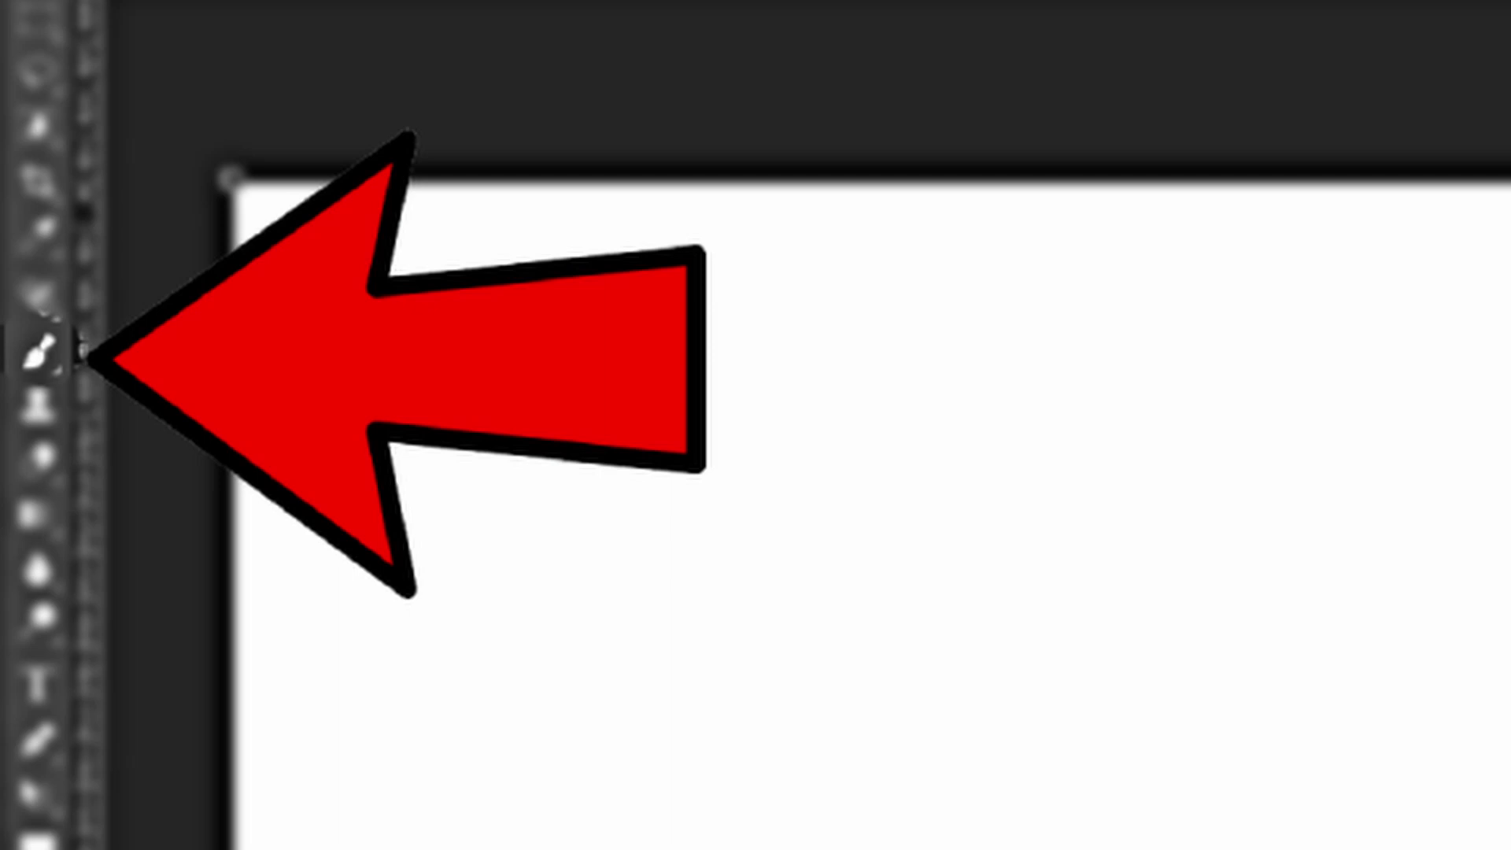
Step: Switch from the Brush Tool to the Eraser with the E shortcut
{"action": "key", "text": "e"}
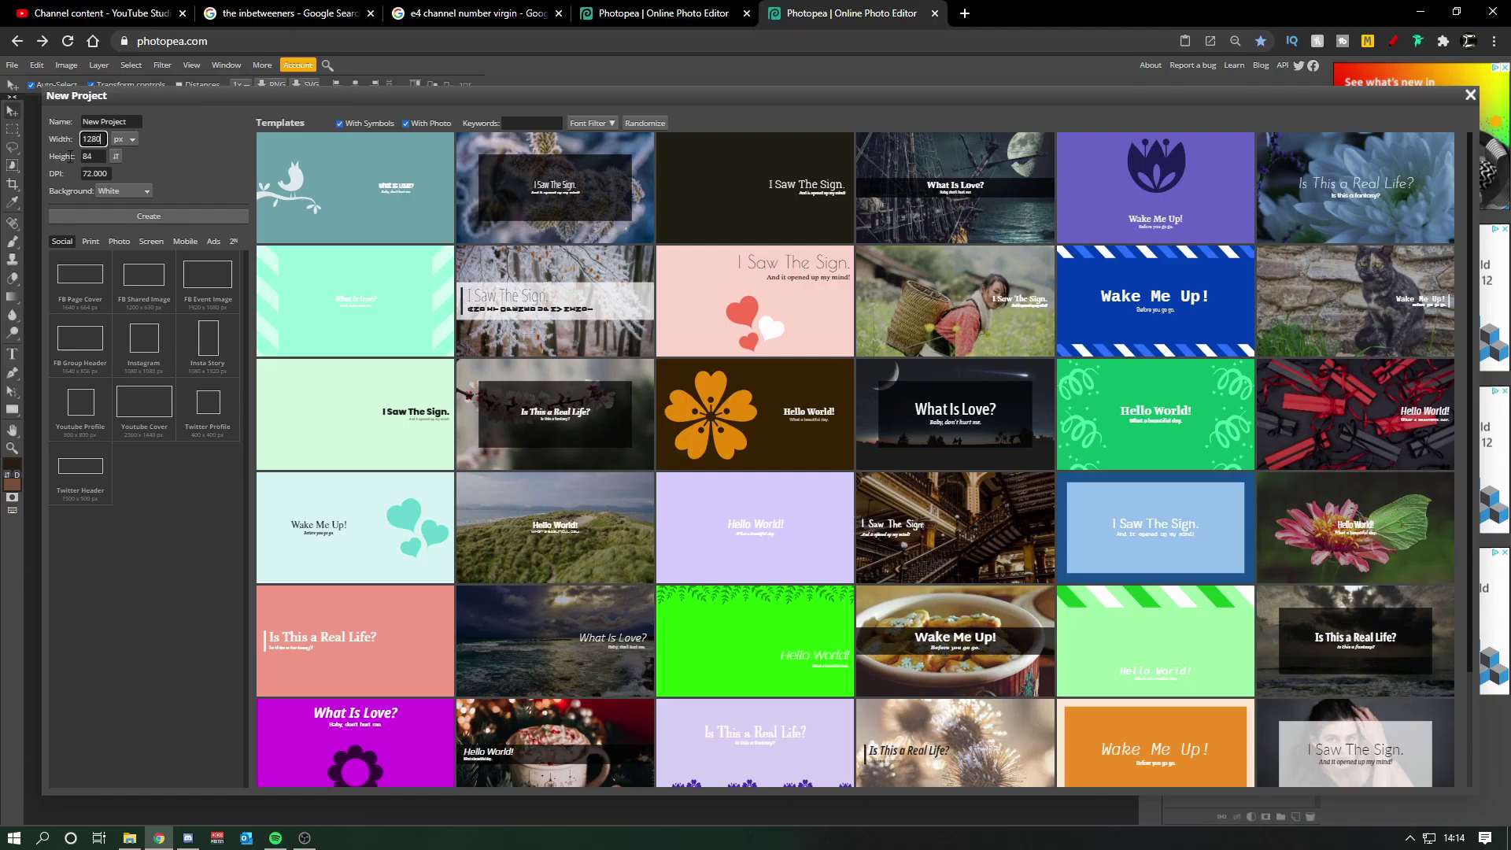
Step: Create a 1280×720 document named Thumbnail and drag the green plexus image onto it
{"action": "key", "text": "Tab"}
{"action": "type", "text": "7"}
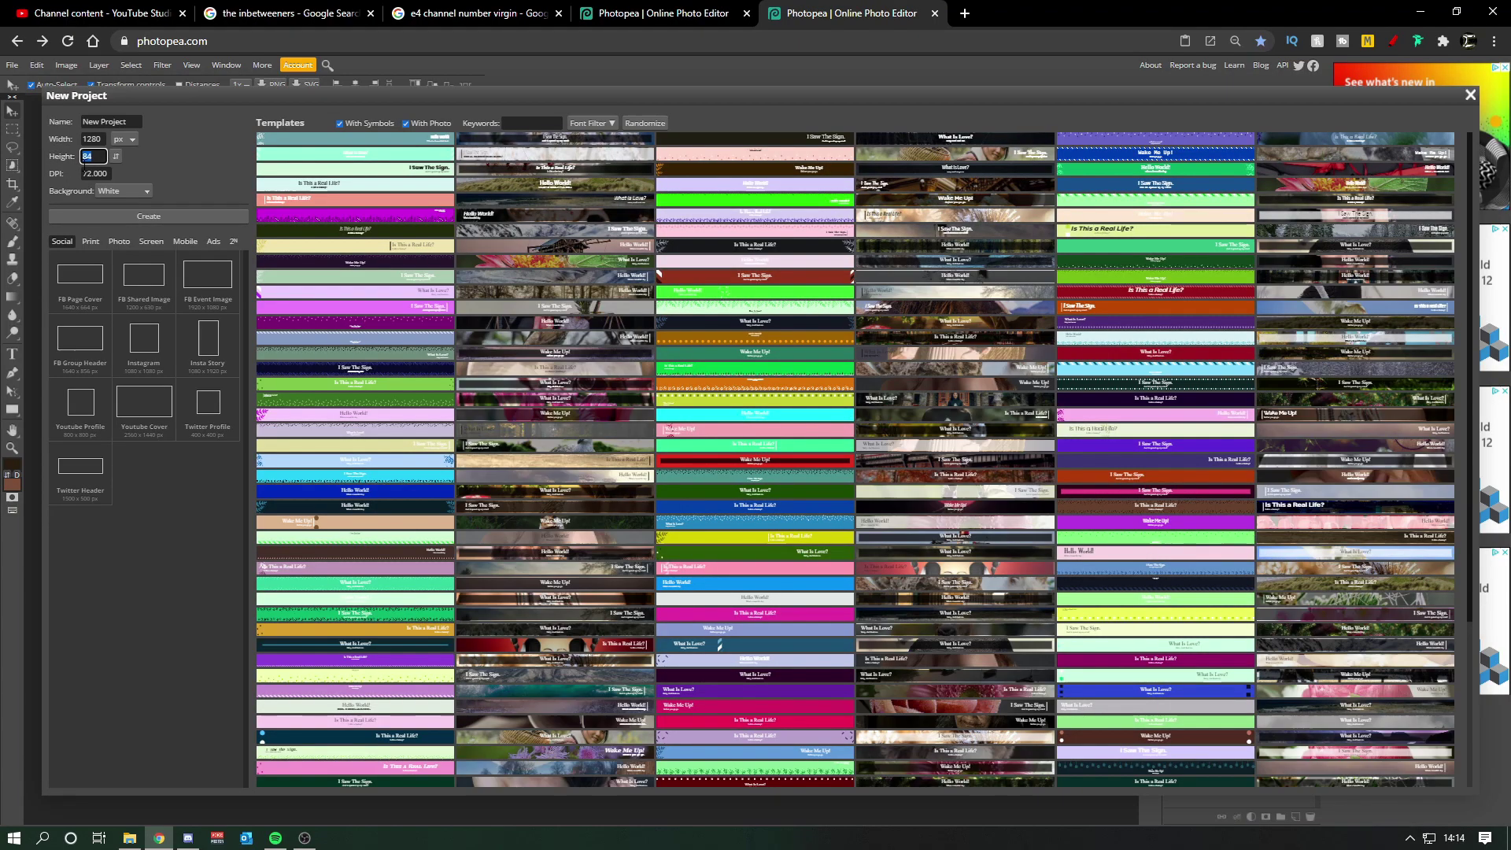
{"action": "type", "text": "20"}
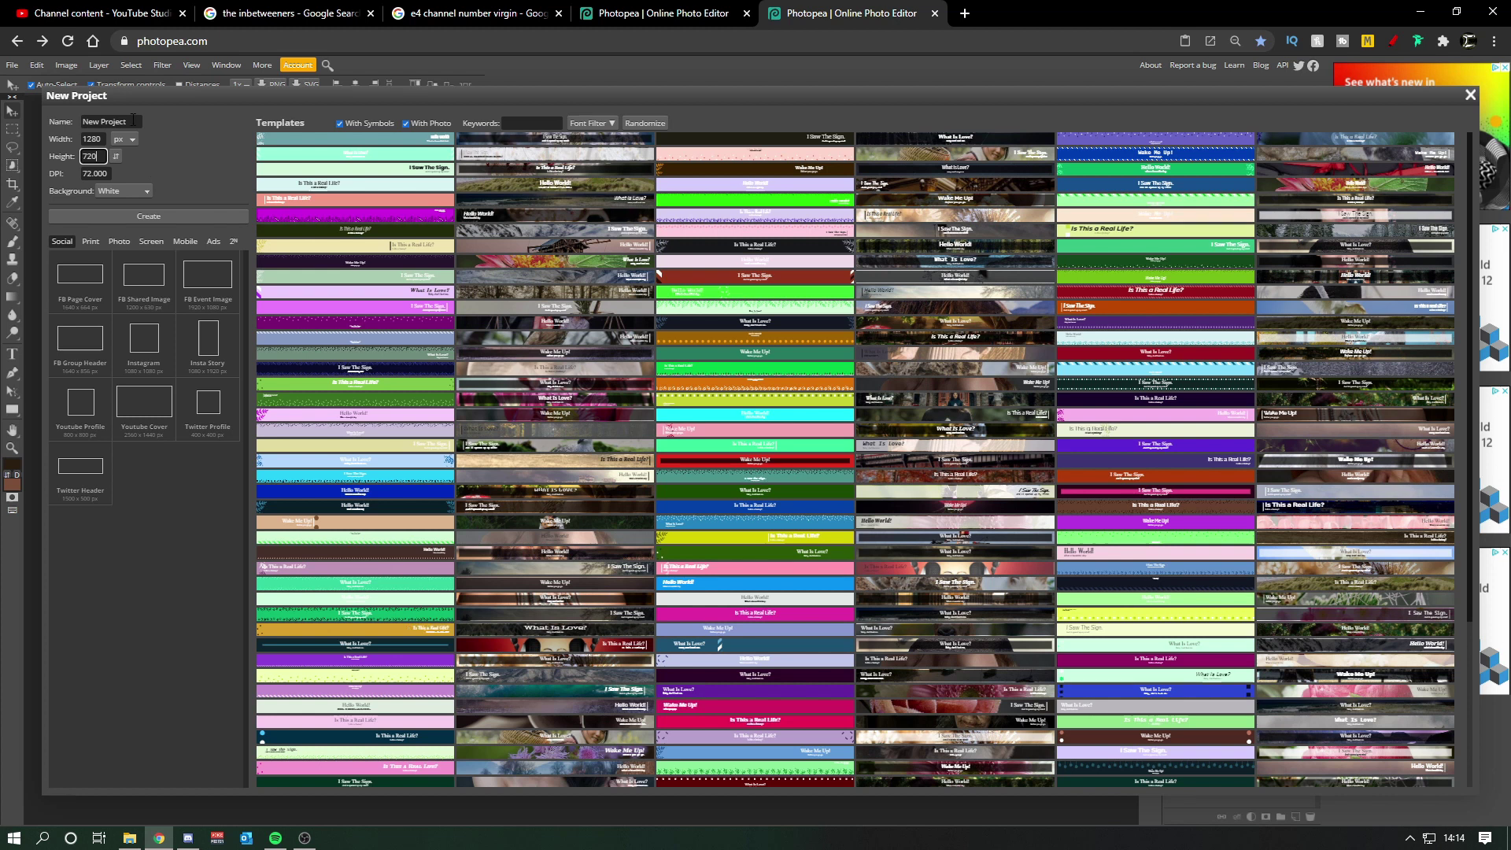
{"action": "left_click", "coordinate": [110, 122]}
{"action": "type", "text": "Thumb"}
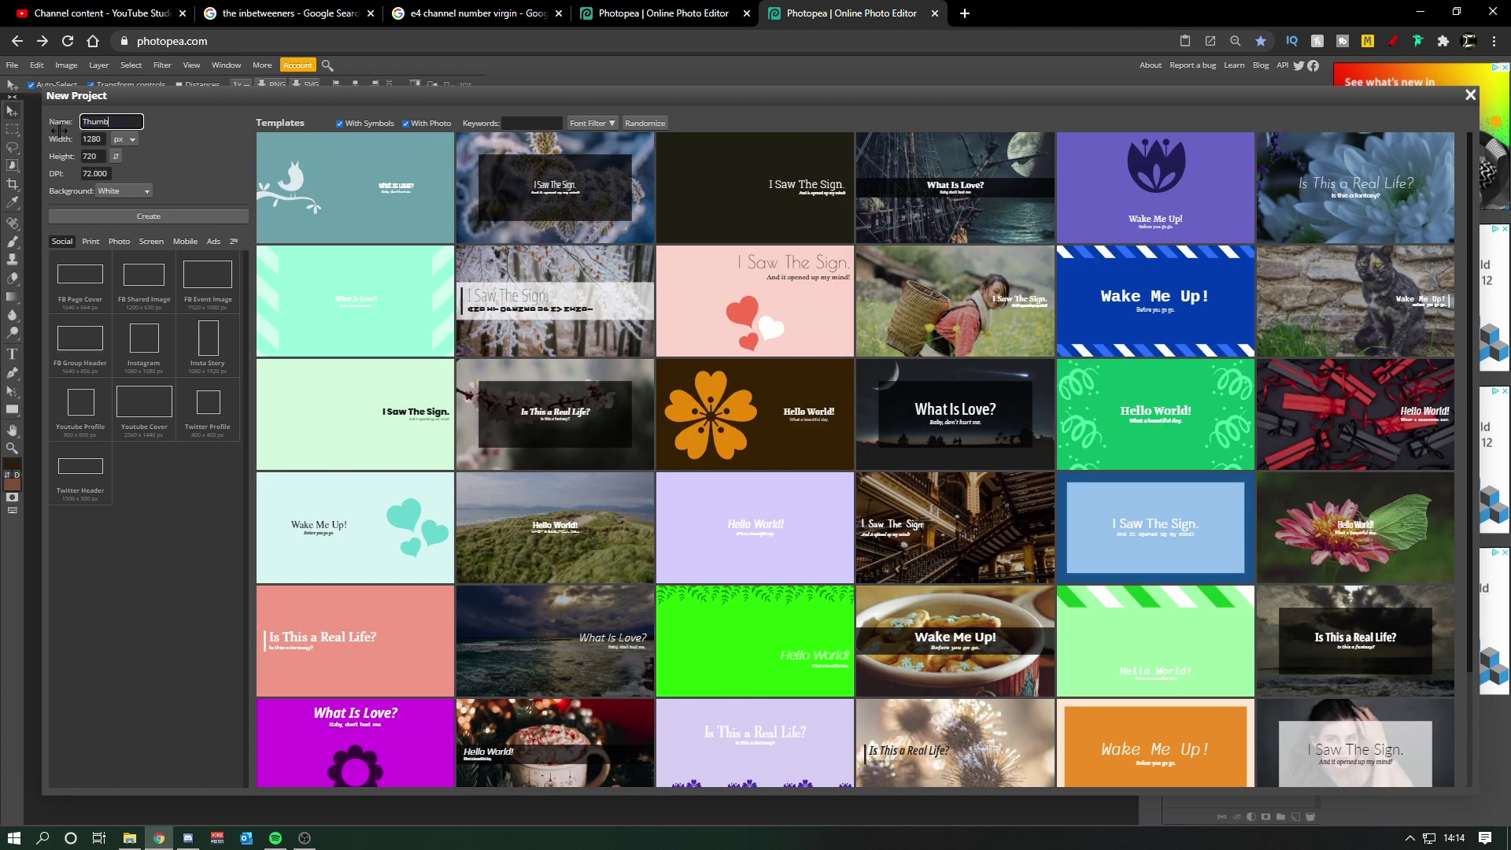
{"action": "type", "text": "nail"}
{"action": "left_click", "coordinate": [162, 216]}
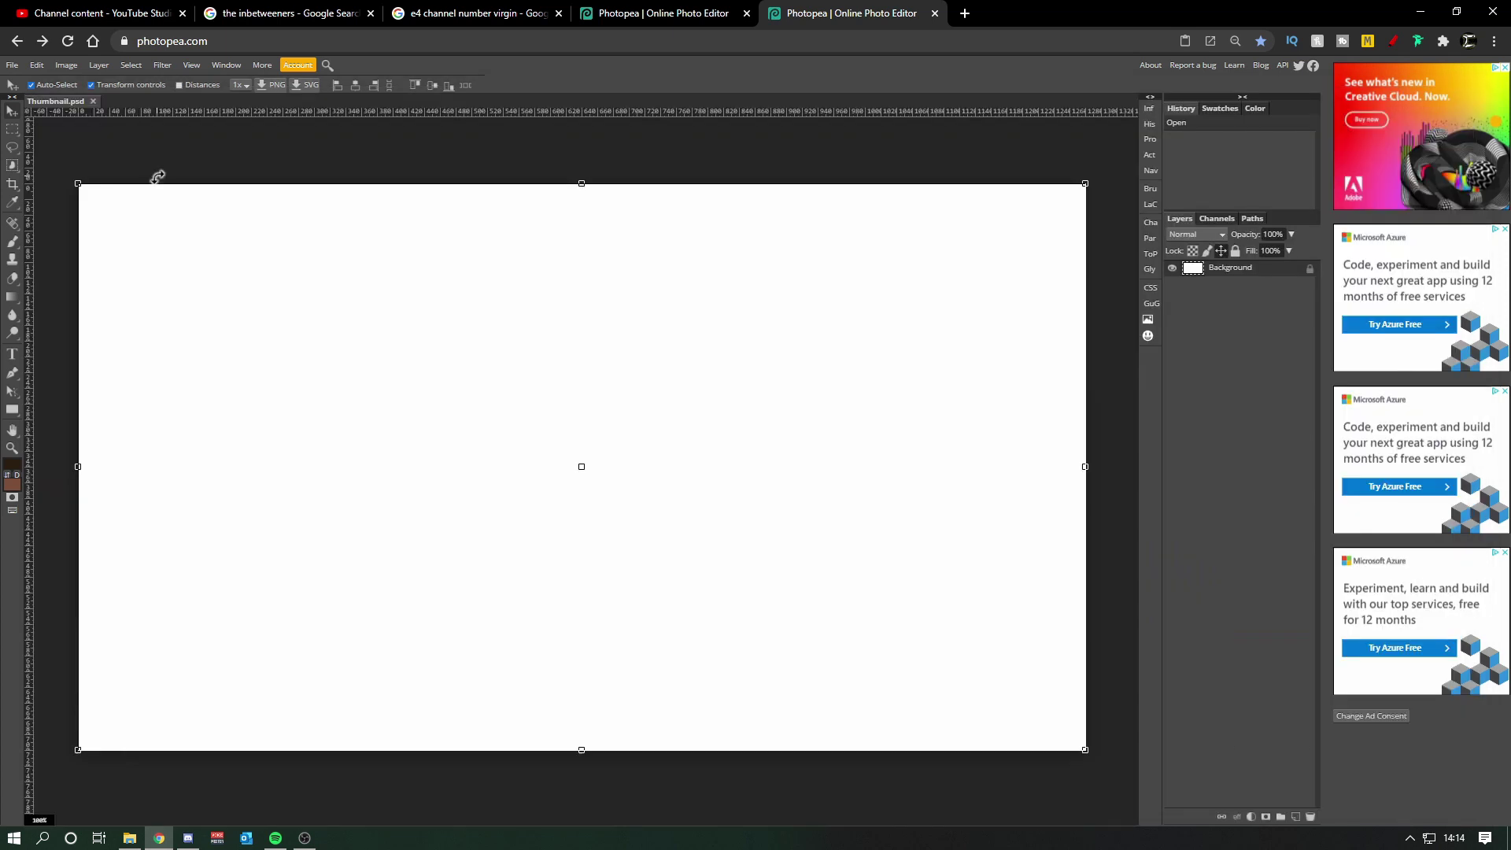
{"action": "left_click_drag", "start_coordinate": [158, 177], "coordinate": [296, 269]}
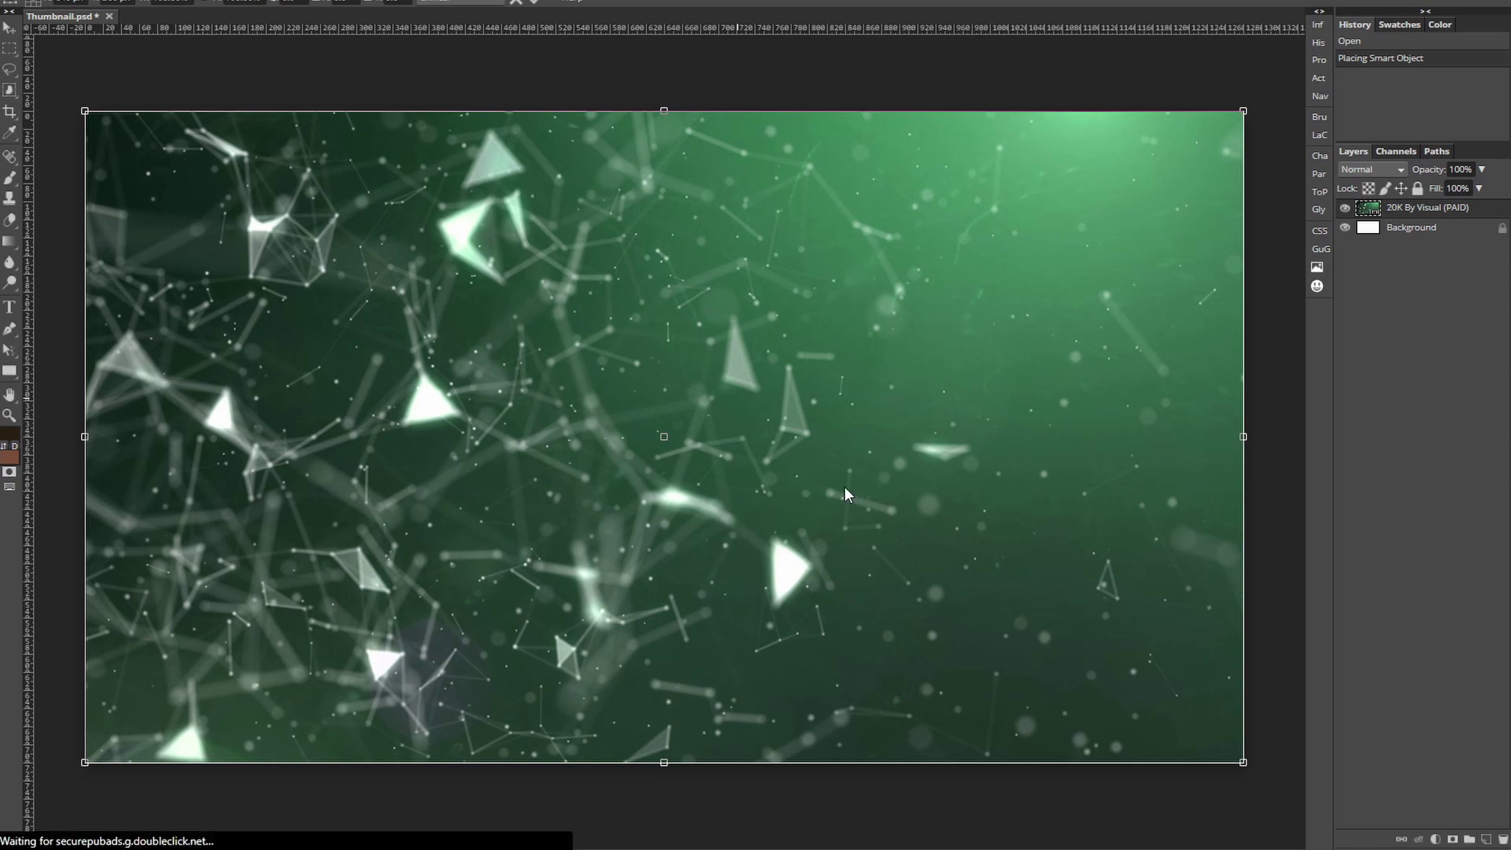
Step: Add a Brightness/Contrast adjustment layer with brightness -63 and contrast 68, comparing it on and off
{"action": "left_click", "coordinate": [1436, 839]}
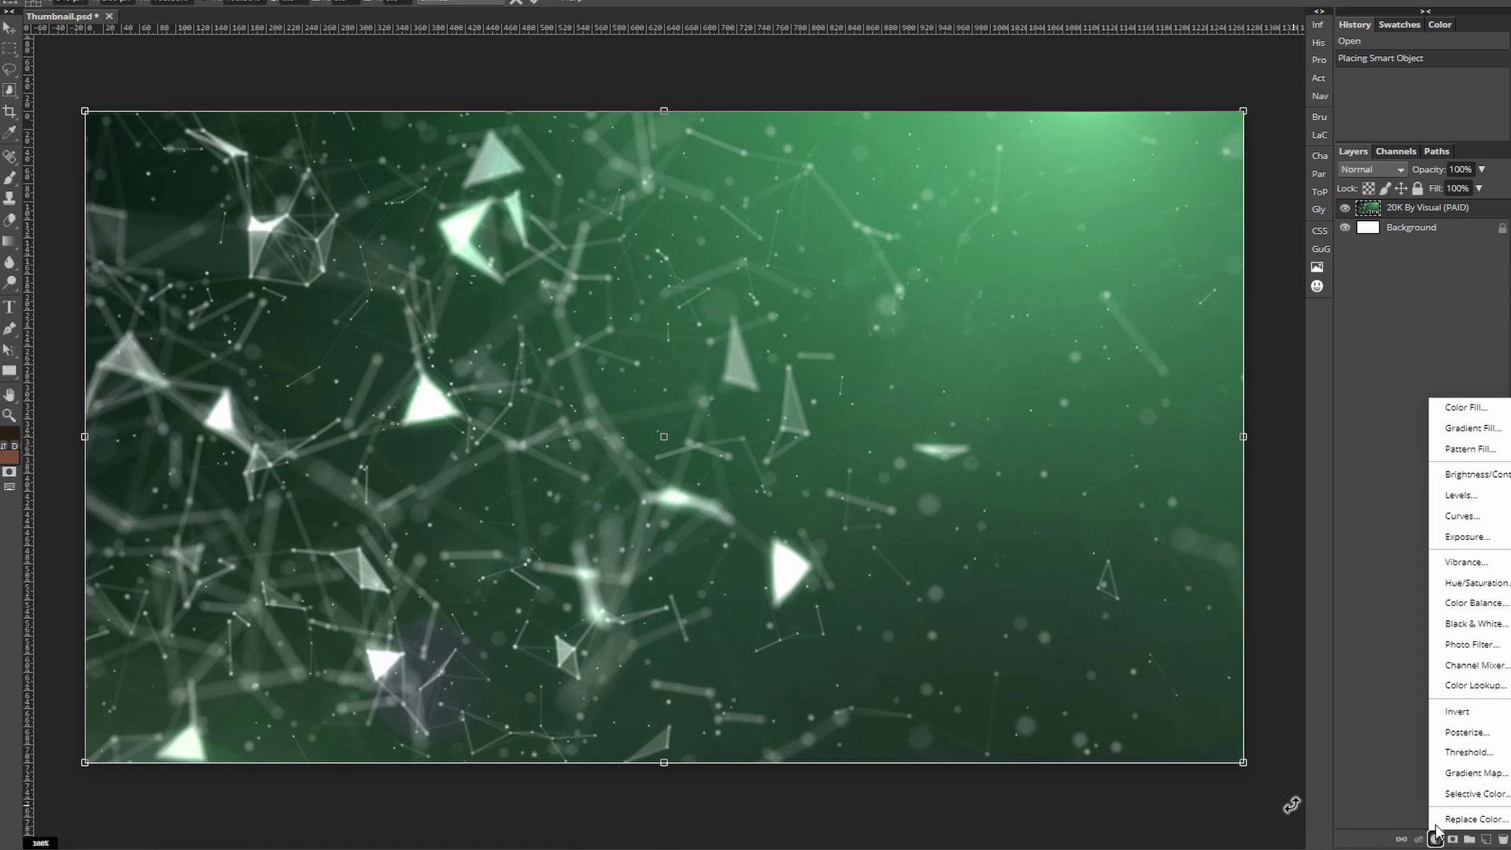
{"action": "left_click", "coordinate": [1492, 475]}
{"action": "left_click", "coordinate": [1284, 119]}
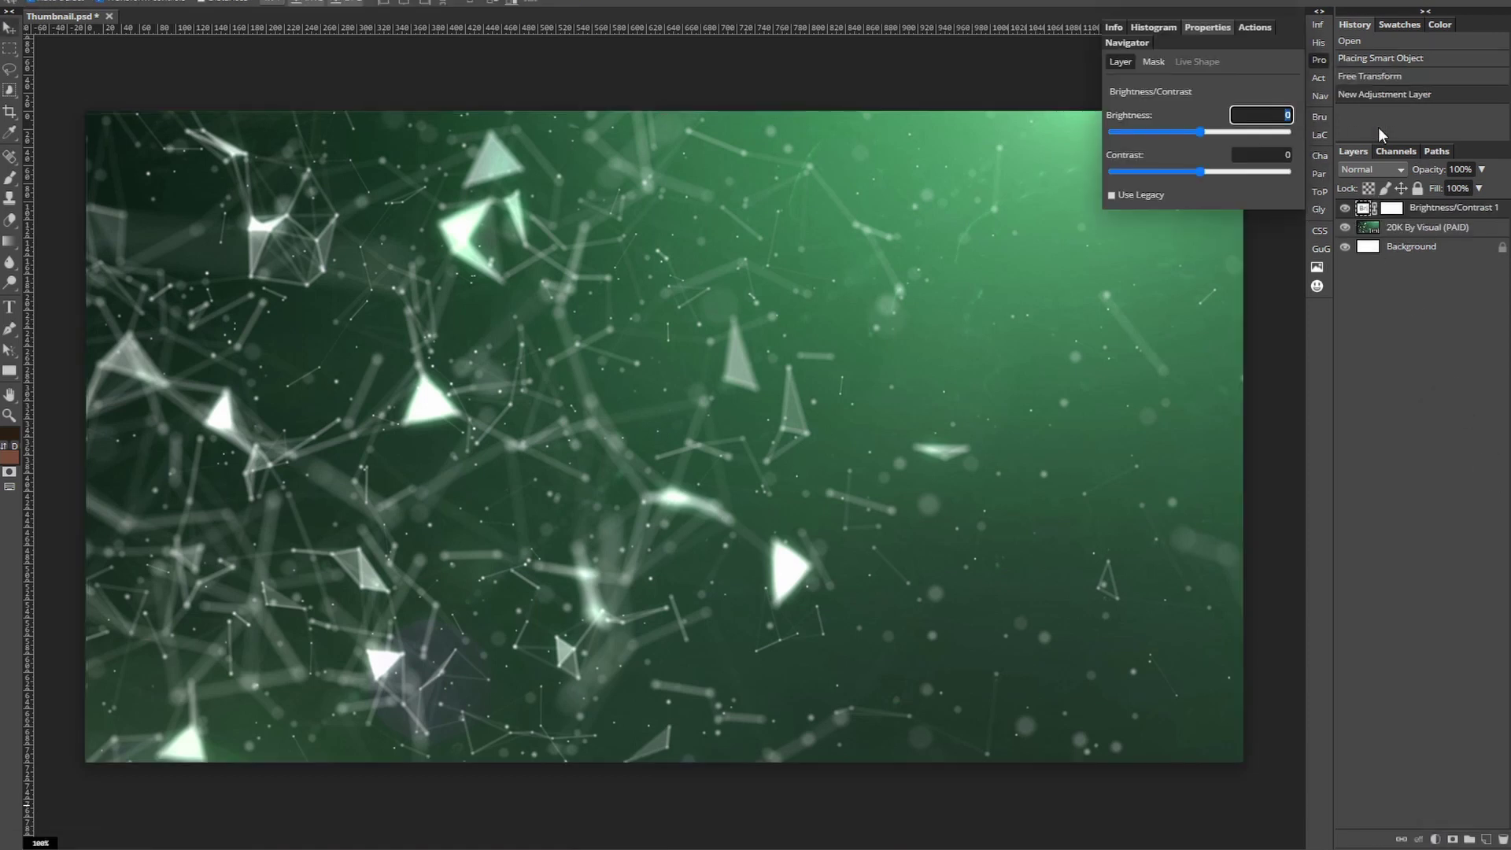
{"action": "key", "text": "BackSpace"}
{"action": "type", "text": "-65"}
{"action": "key", "text": "Tab"}
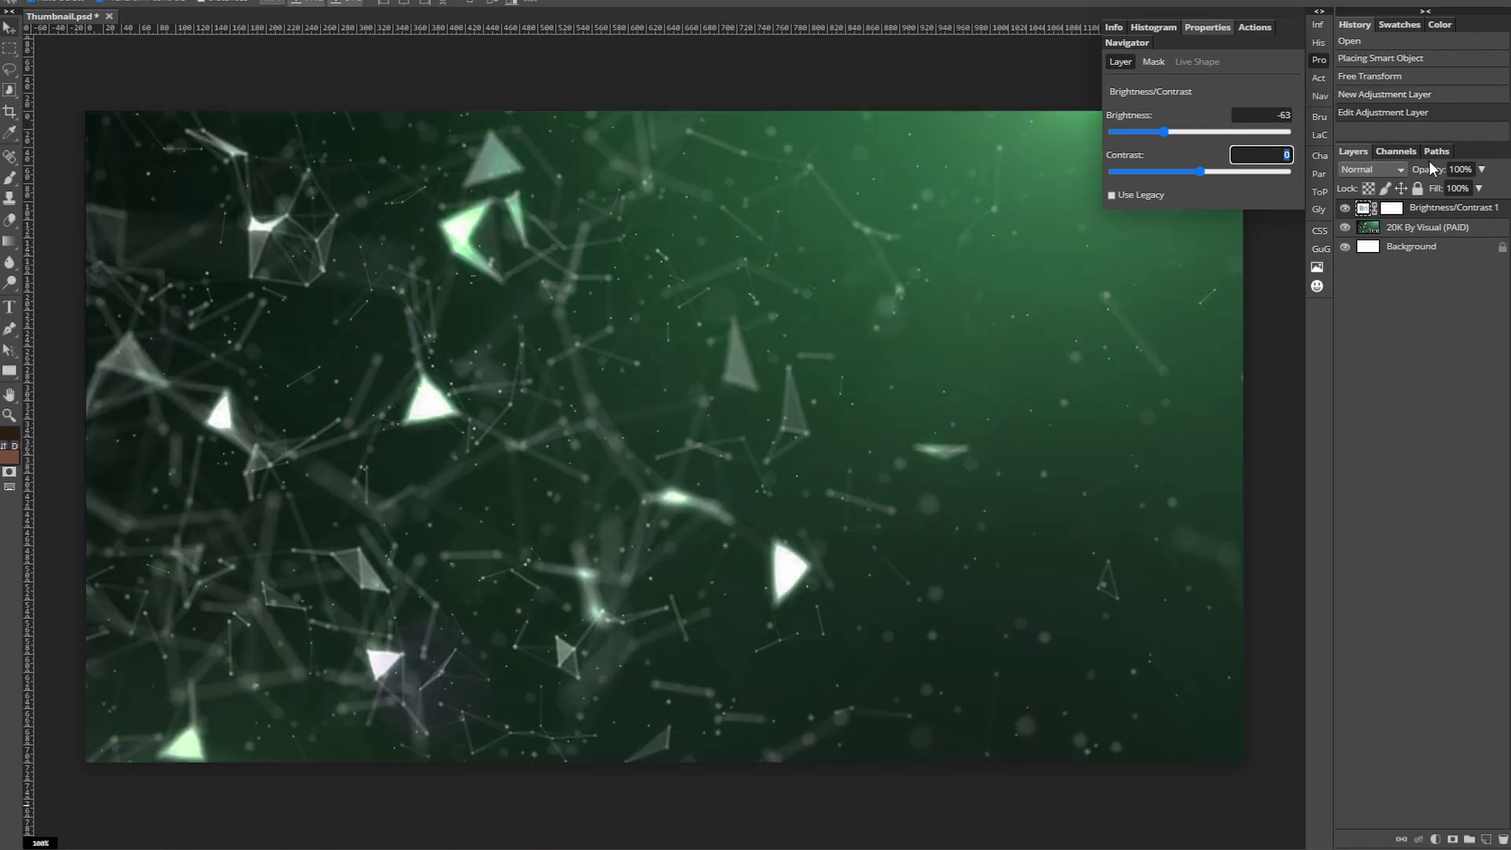
{"action": "type", "text": "68"}
{"action": "key", "text": "Return"}
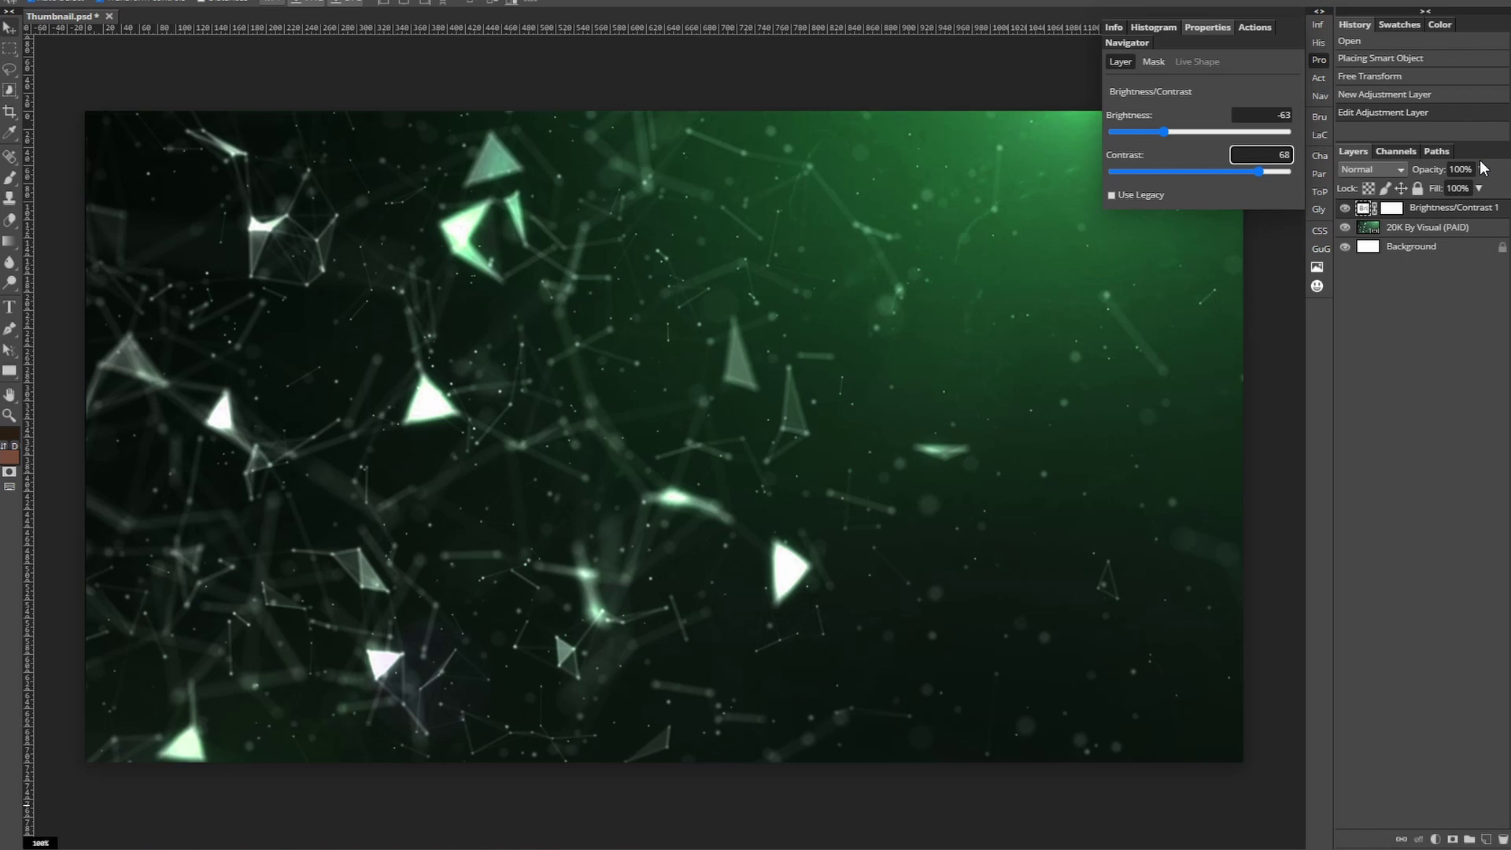
{"action": "left_click", "coordinate": [1344, 207]}
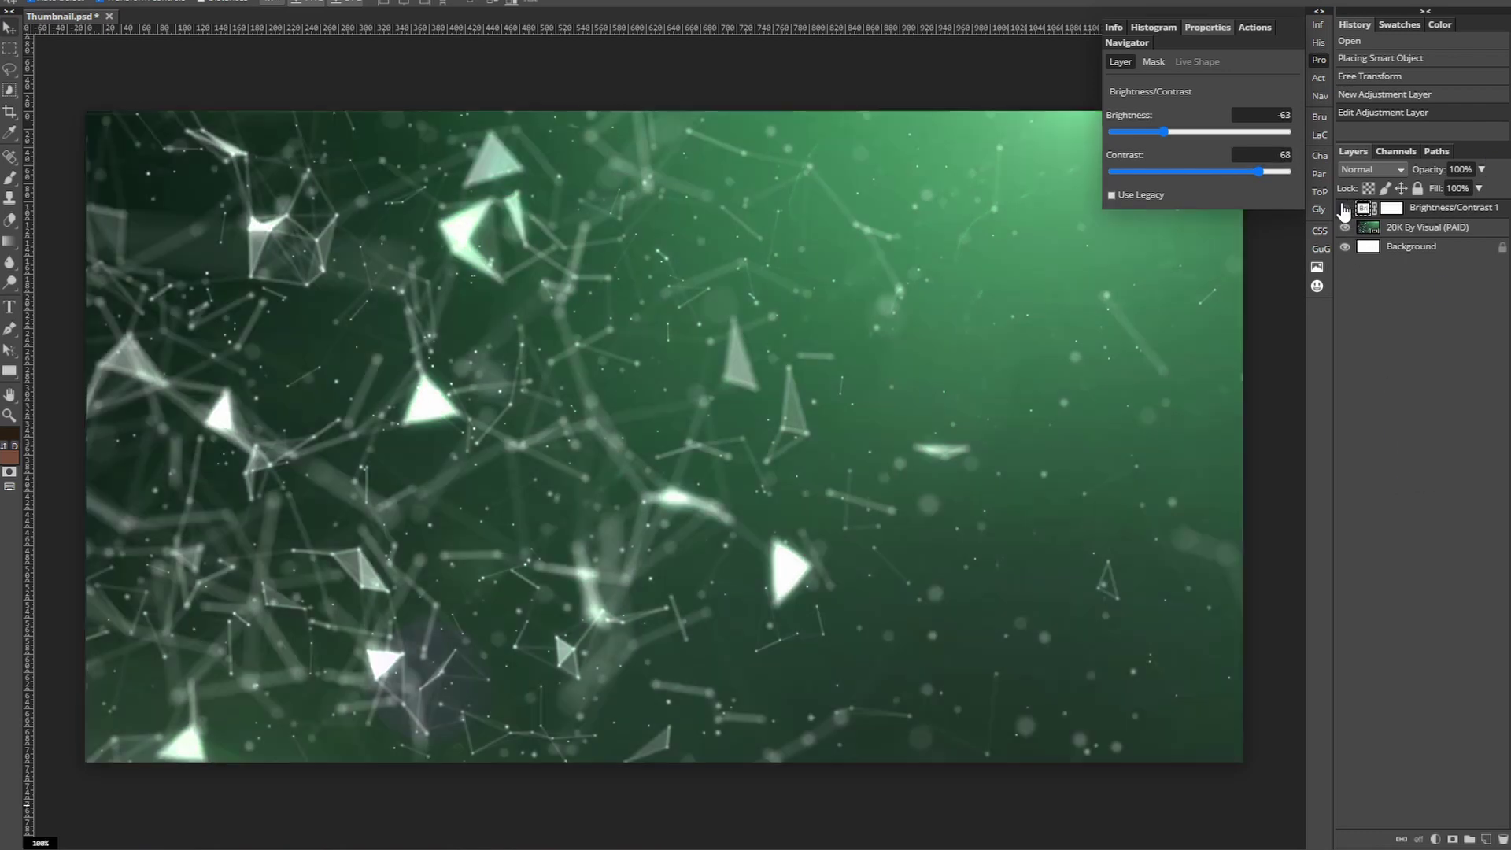
{"action": "left_click", "coordinate": [1342, 207]}
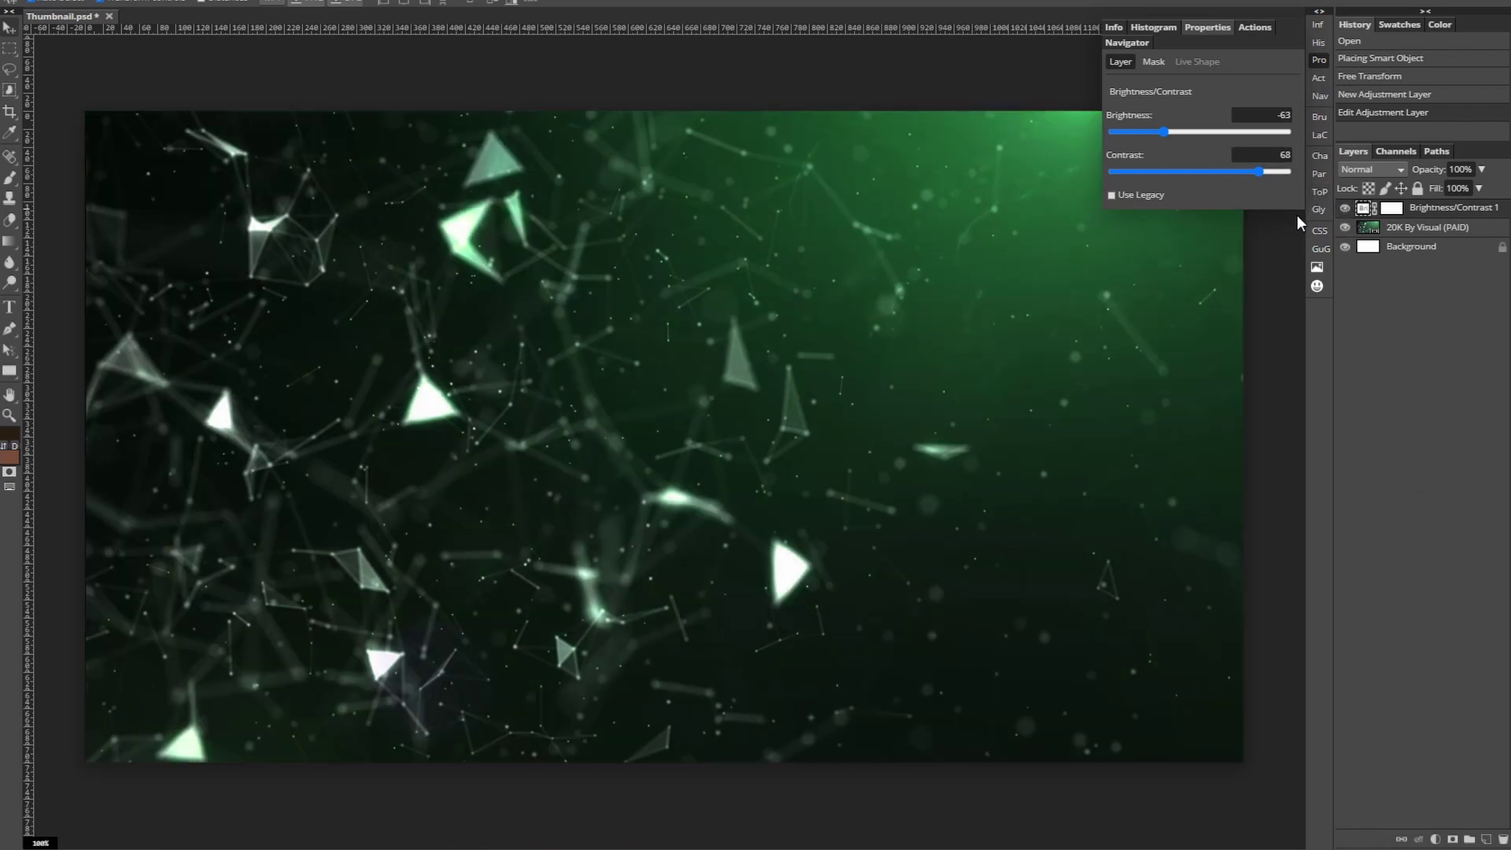
{"action": "left_click", "coordinate": [1323, 63]}
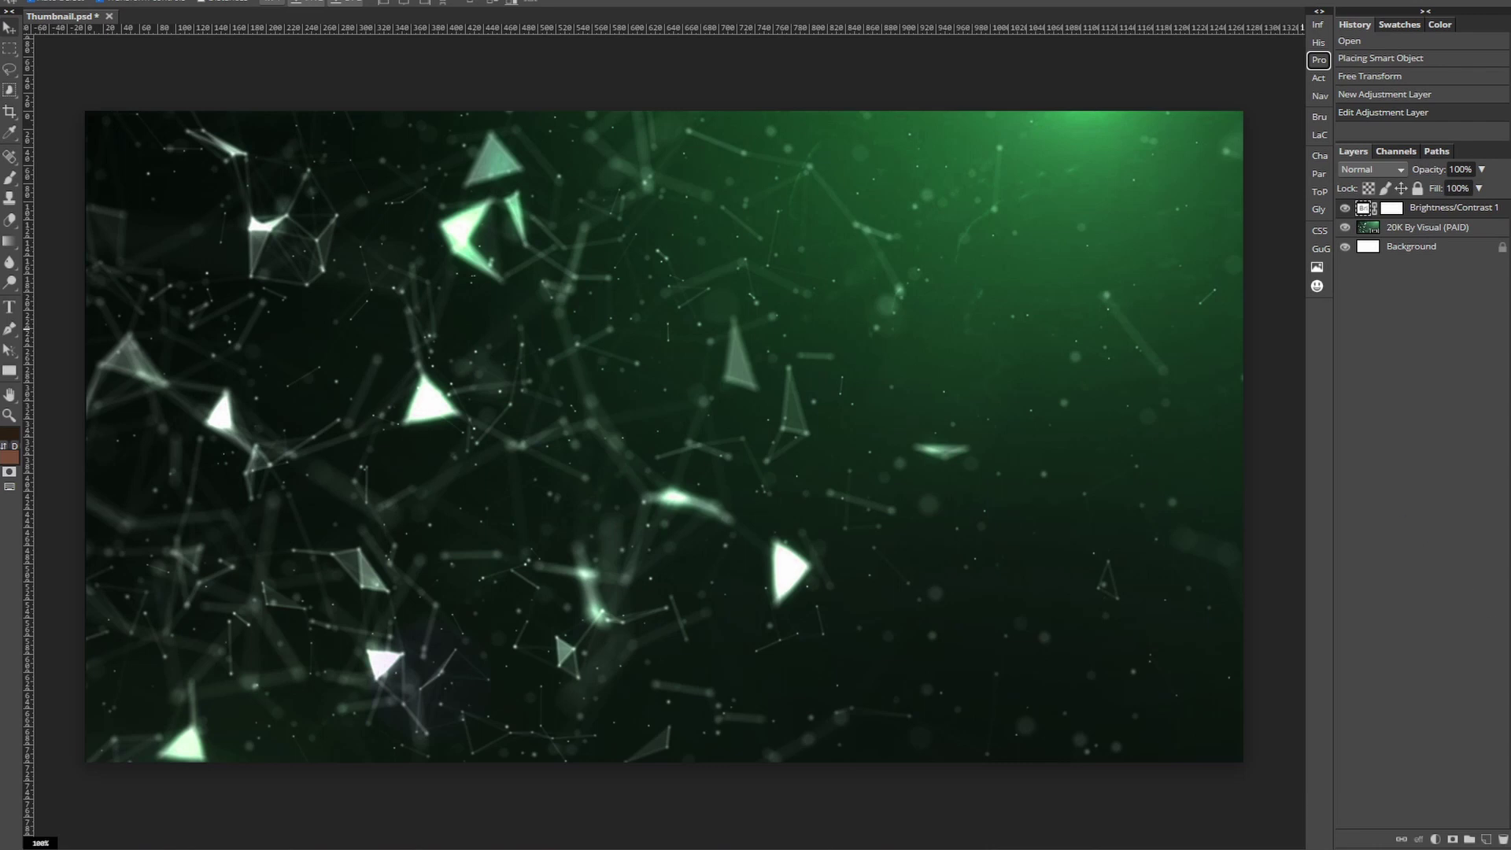
Step: Add a new layer and set up a soft white brush at 1000 px
{"action": "left_click", "coordinate": [1485, 839]}
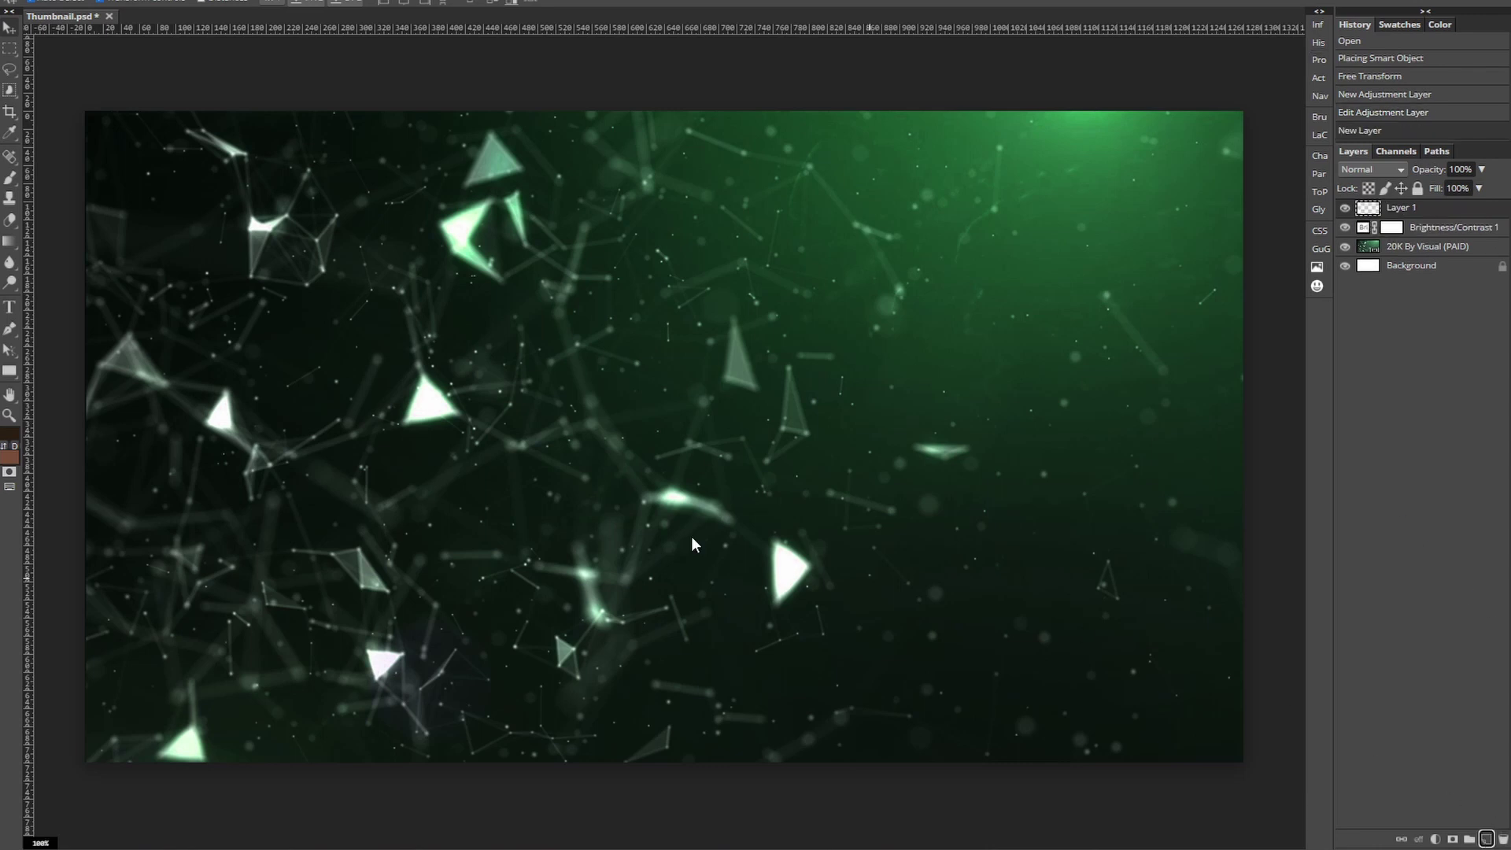
{"action": "right_click", "coordinate": [9, 178]}
{"action": "left_click", "coordinate": [47, 176]}
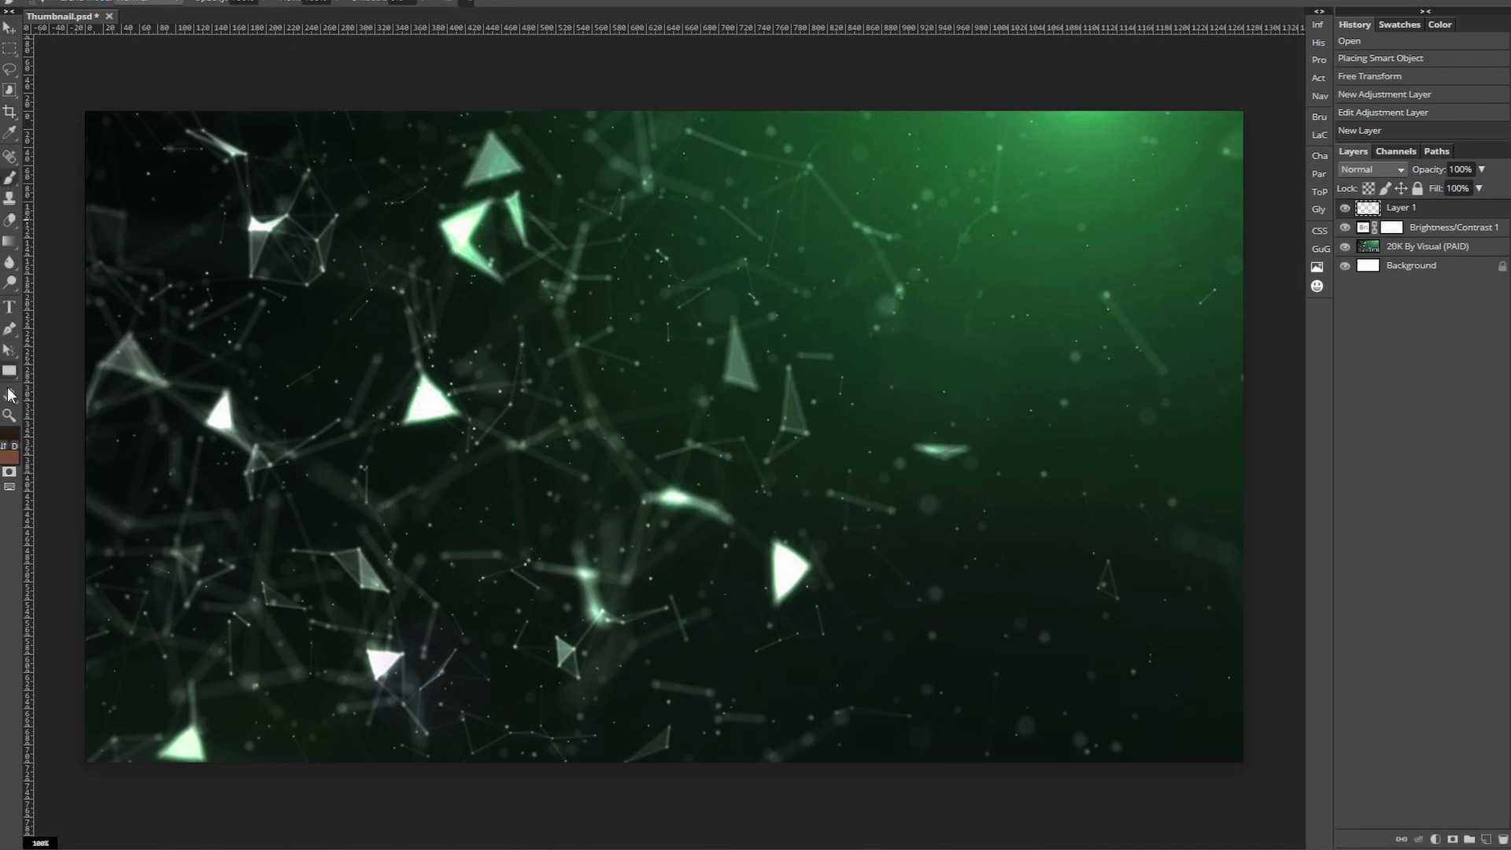
{"action": "left_click", "coordinate": [9, 453]}
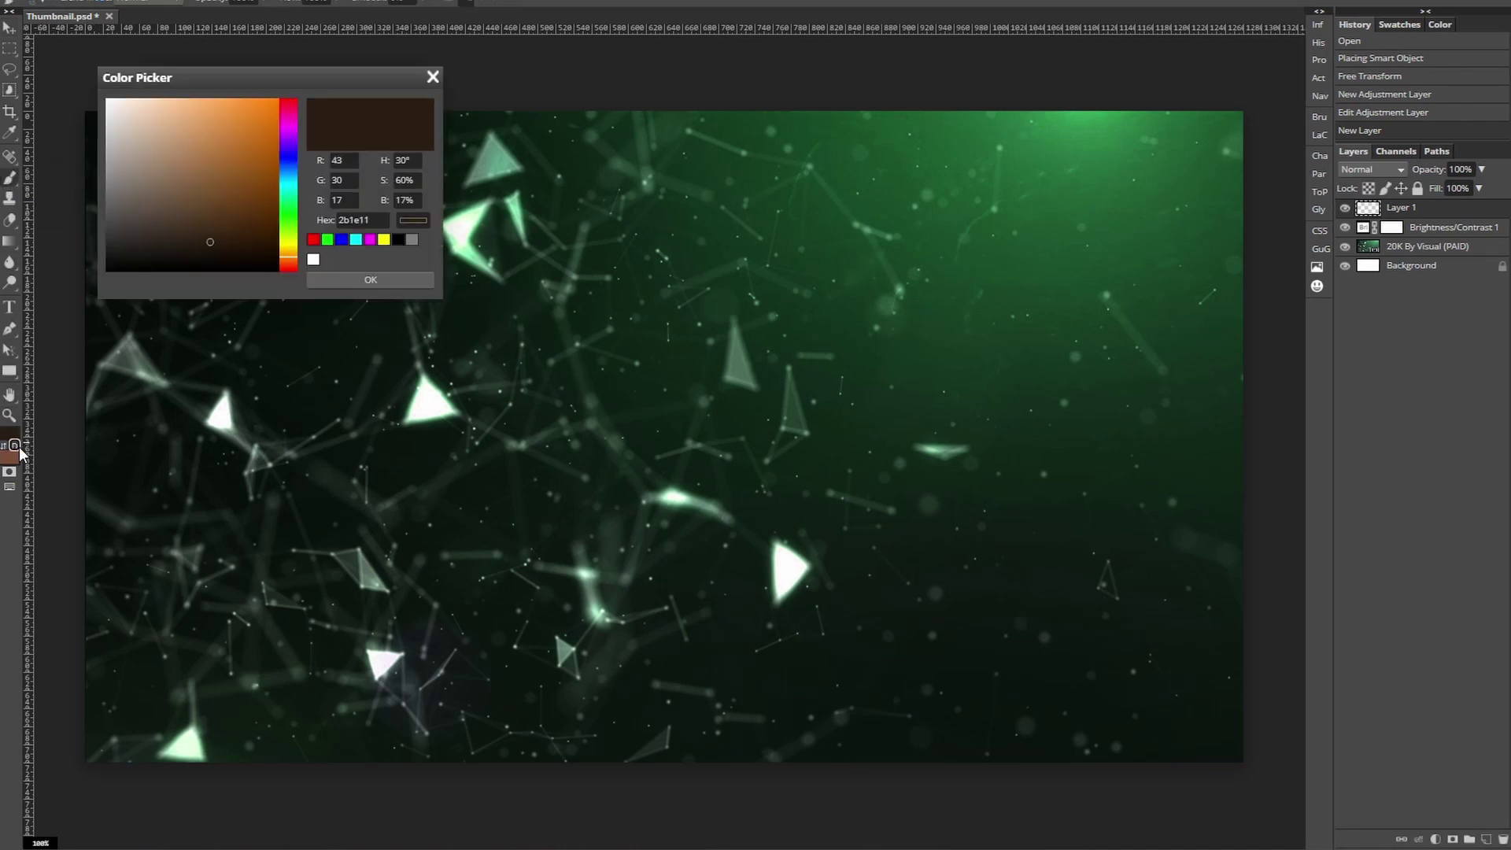
{"action": "left_click", "coordinate": [344, 281]}
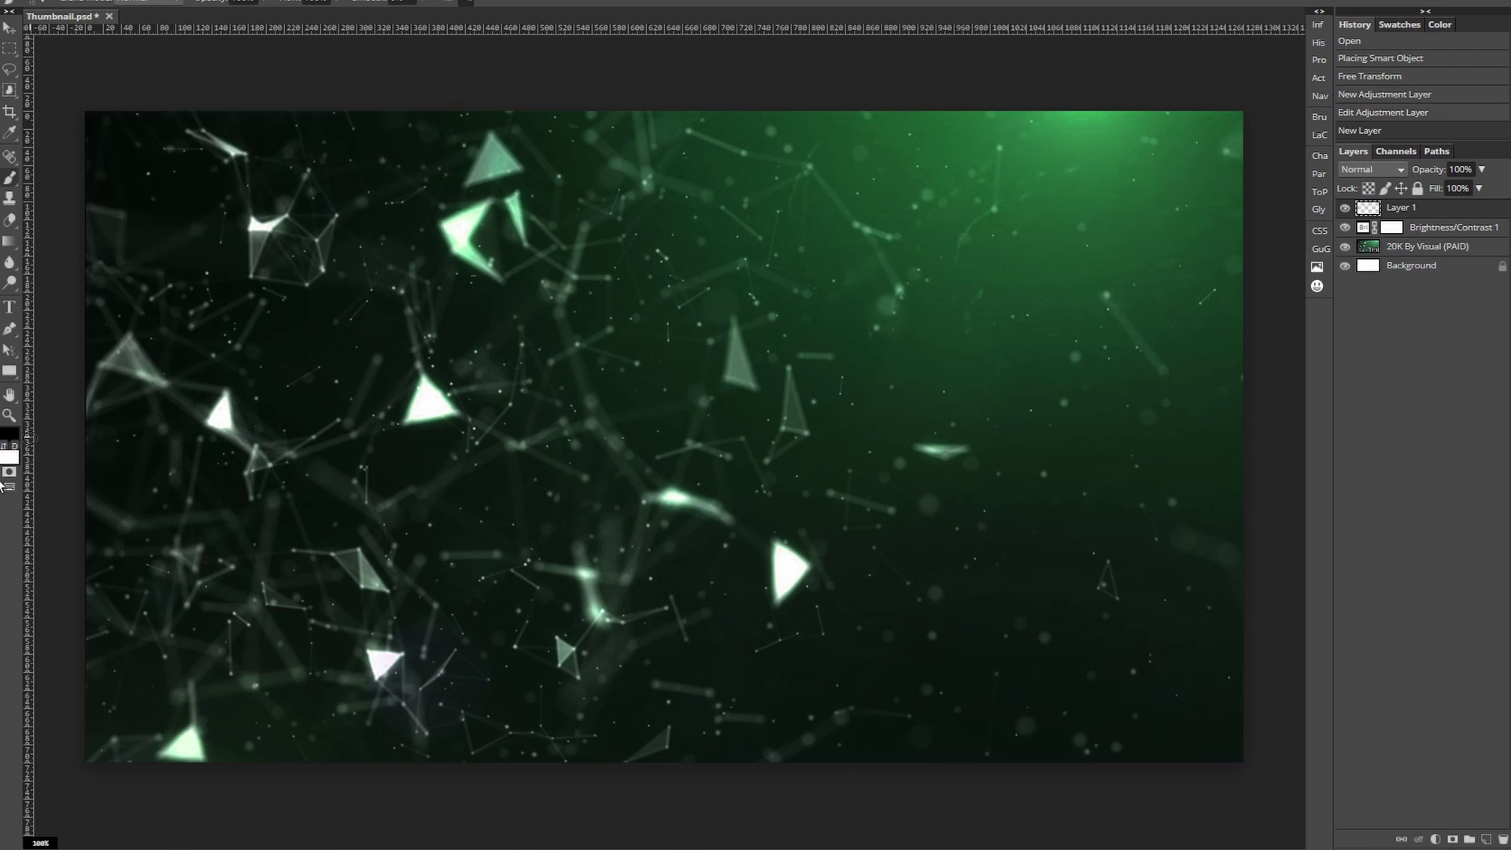
{"action": "left_click", "coordinate": [4, 445]}
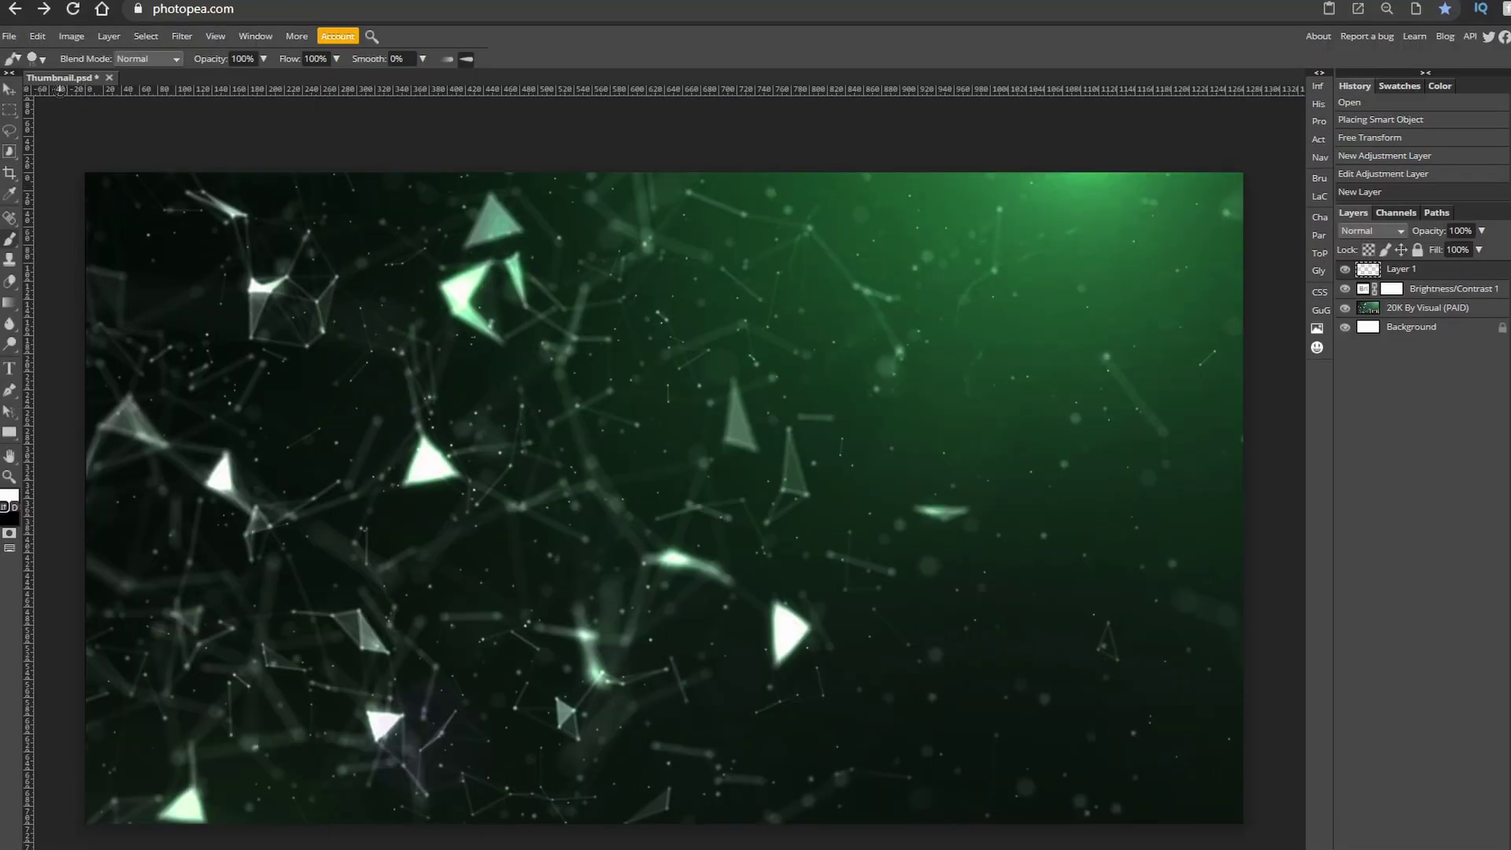
{"action": "left_click", "coordinate": [45, 53]}
{"action": "mouse_move", "coordinate": [55, 93]}
{"action": "left_mouse_down"}
{"action": "mouse_move", "coordinate": [220, 90]}
{"action": "mouse_move", "coordinate": [35, 127]}
{"action": "left_mouse_up"}
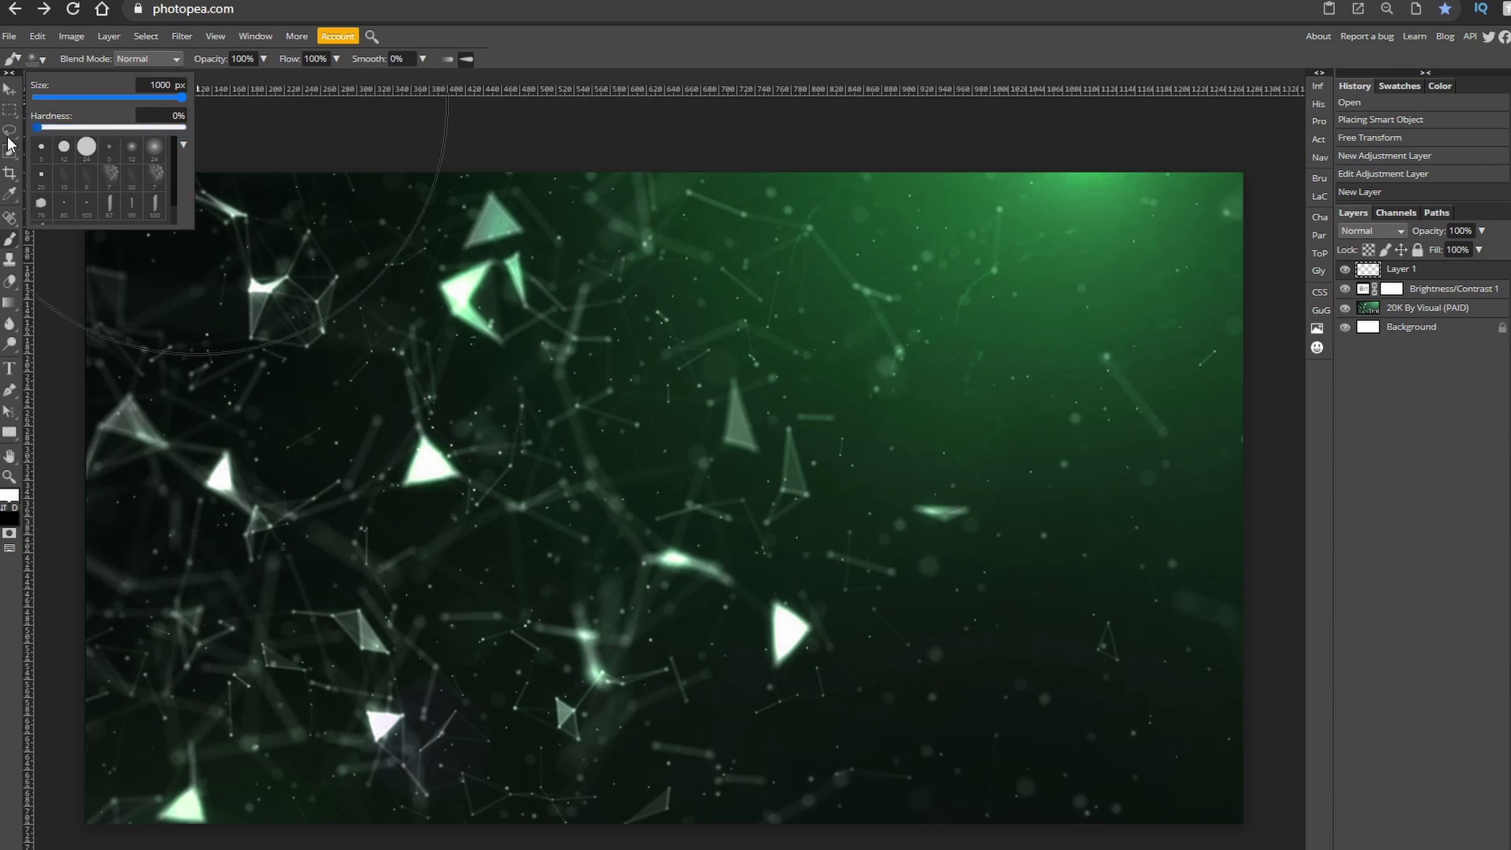
Step: Paint a soft white glow at the top centre of the canvas
{"action": "left_click", "coordinate": [35, 268]}
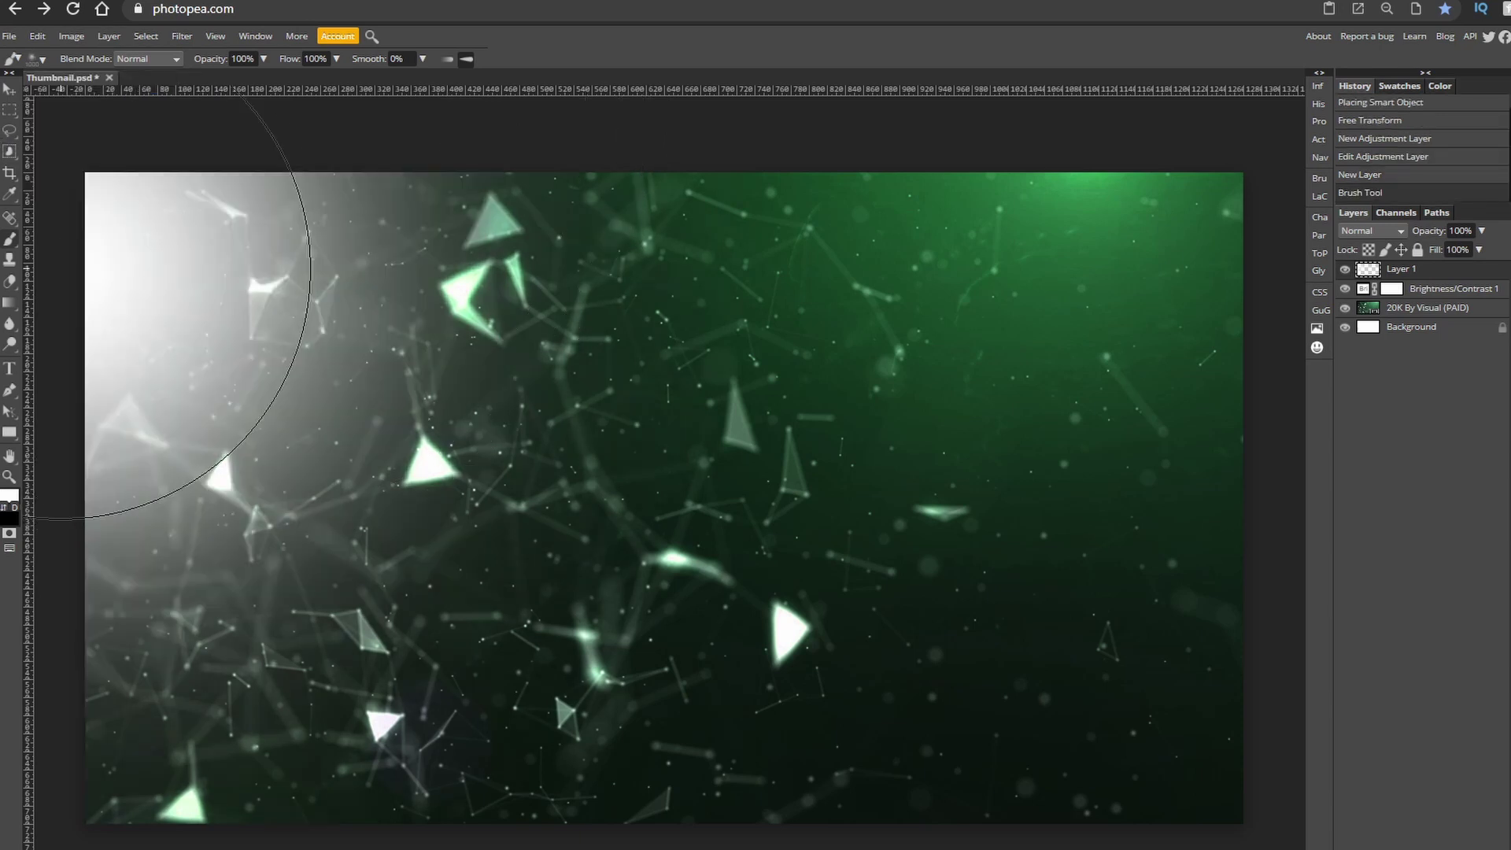
{"action": "key", "text": "ctrl+z"}
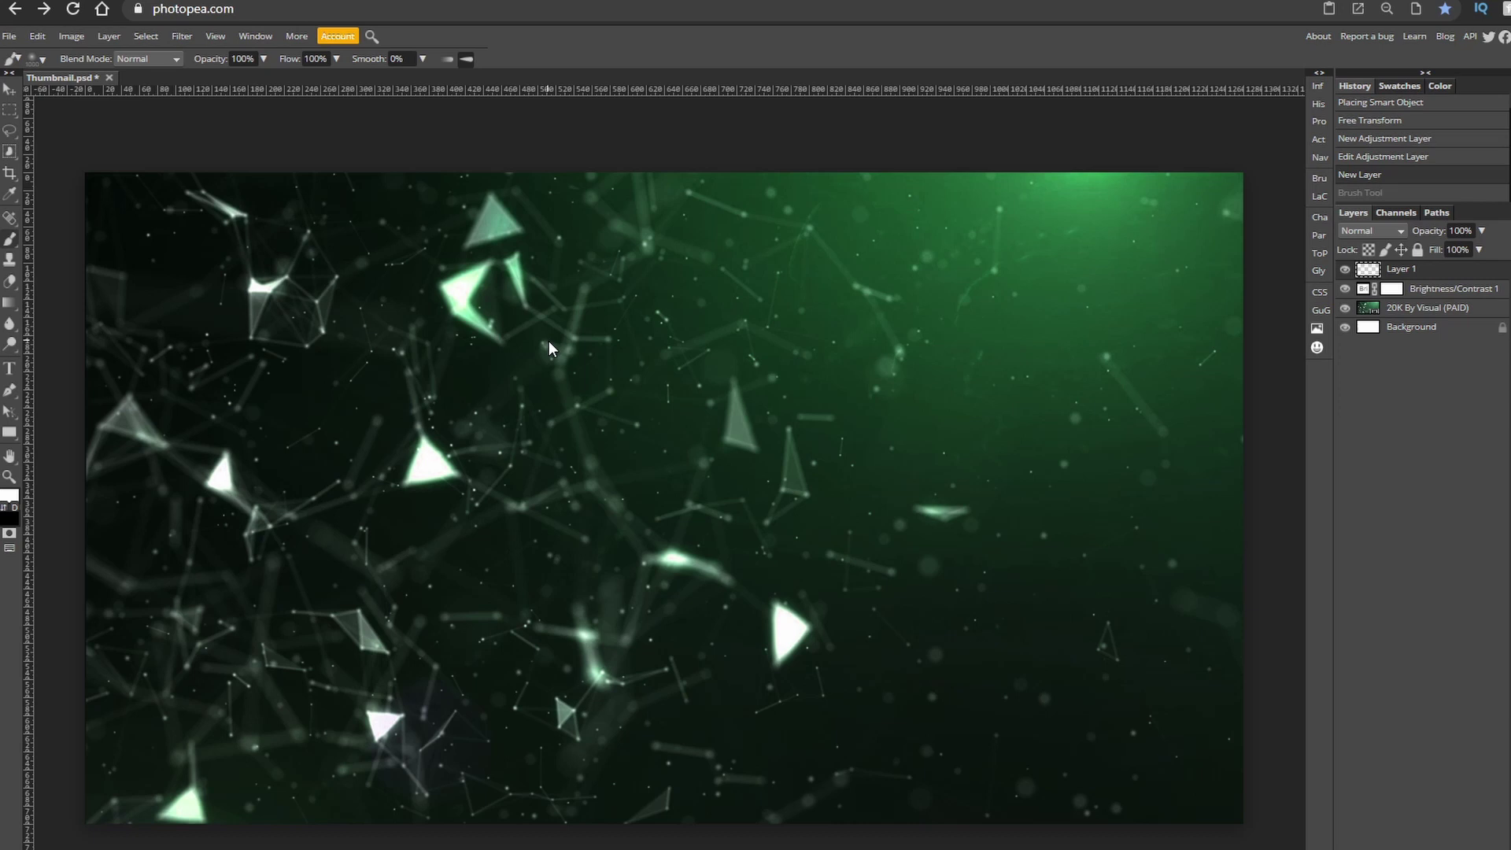
{"action": "key", "text": "ctrl+minus"}
{"action": "key", "text": "ctrl+minus"}
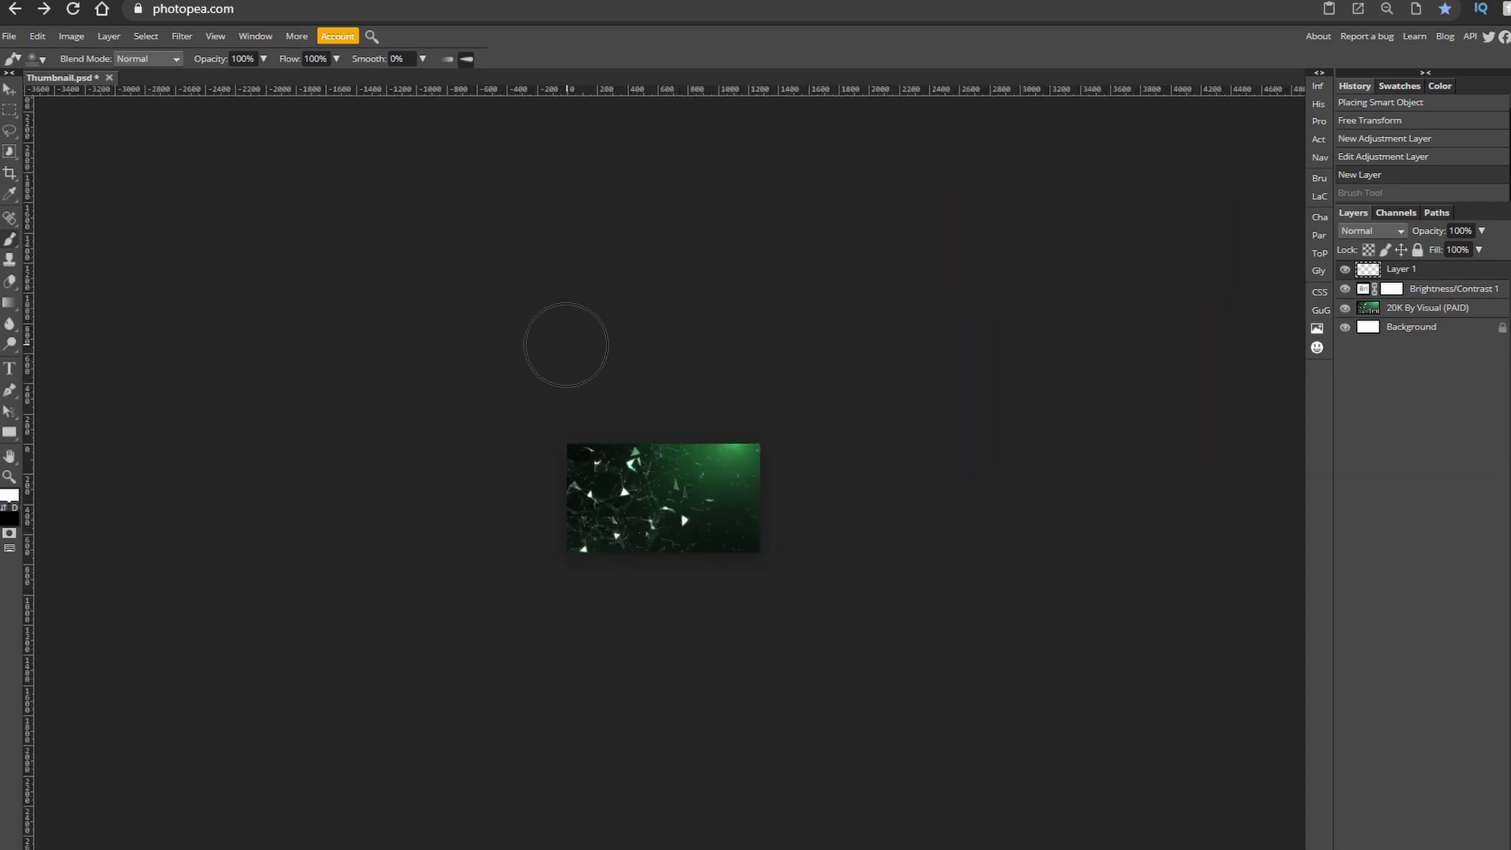
{"action": "left_click", "coordinate": [653, 307]}
{"action": "left_click", "coordinate": [664, 312]}
{"action": "left_click", "coordinate": [664, 313]}
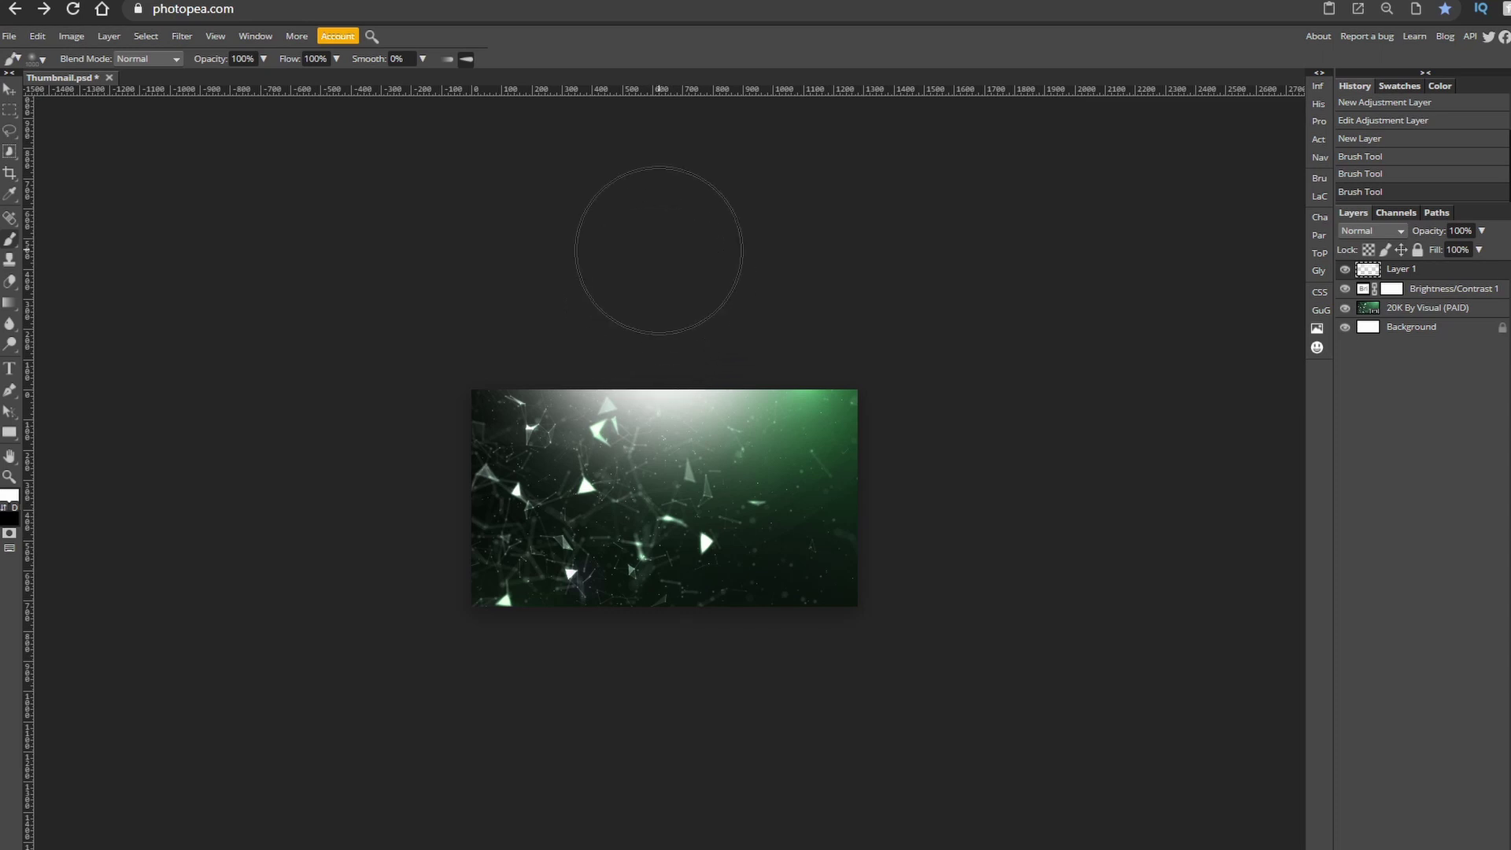
Step: Set Layer 1 to Overlay blend mode at 58% opacity, comparing the glow on and off
{"action": "left_click", "coordinate": [1381, 229]}
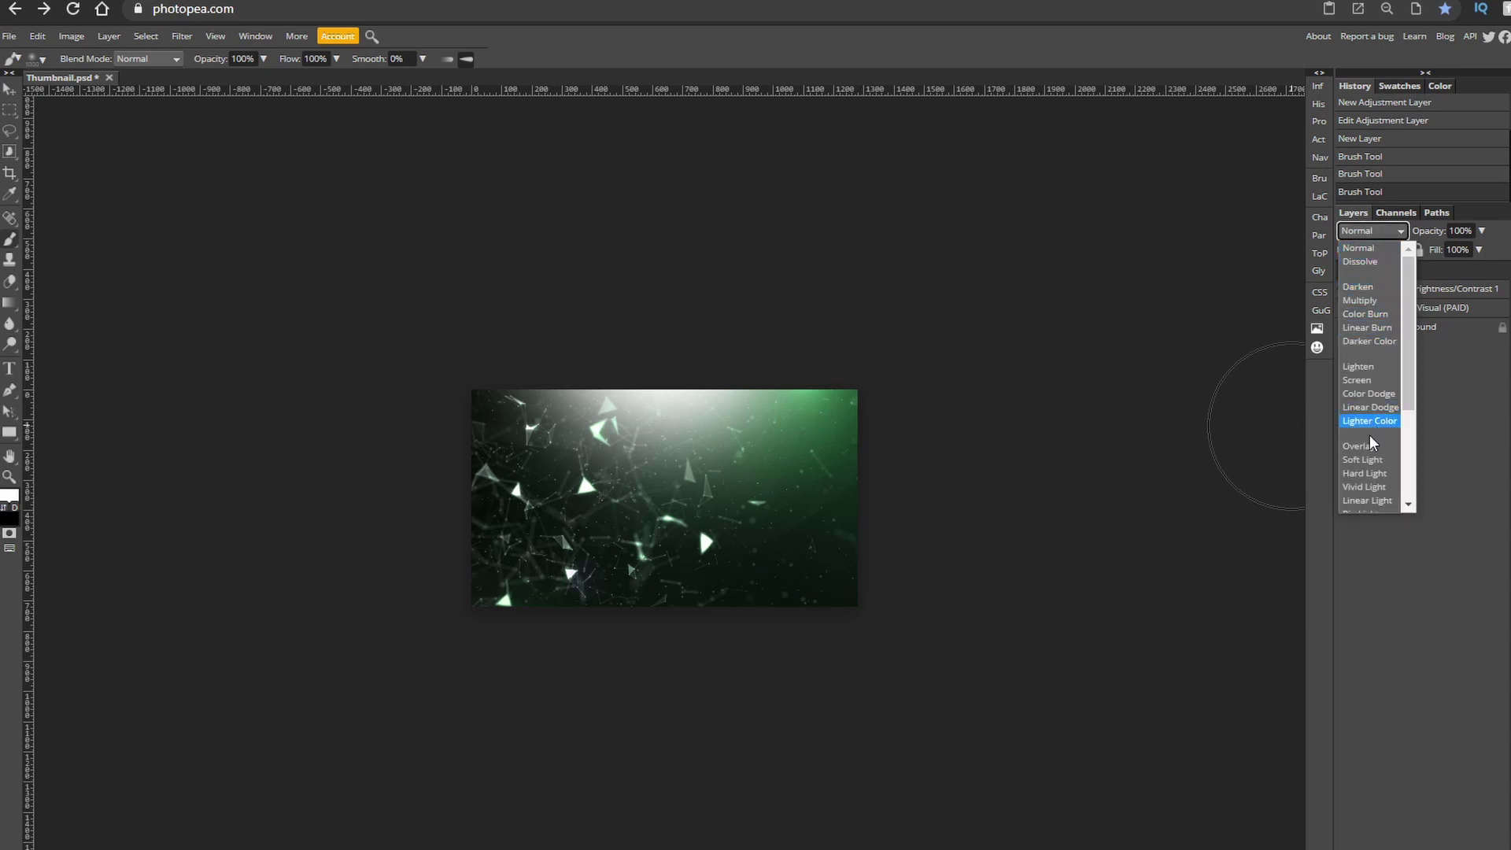
{"action": "left_click", "coordinate": [1366, 445]}
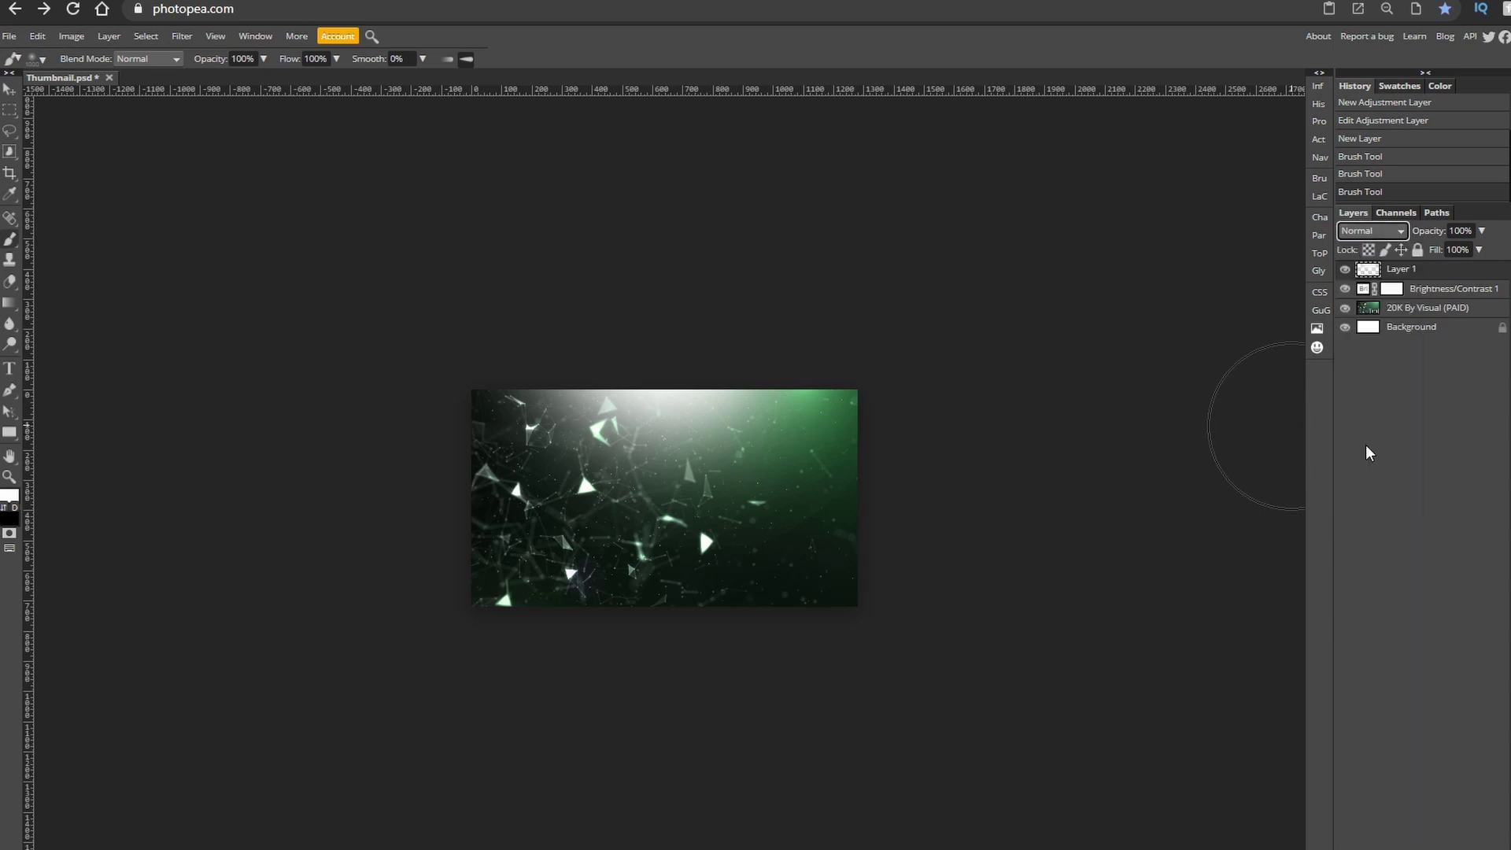
{"action": "left_click", "coordinate": [1481, 231]}
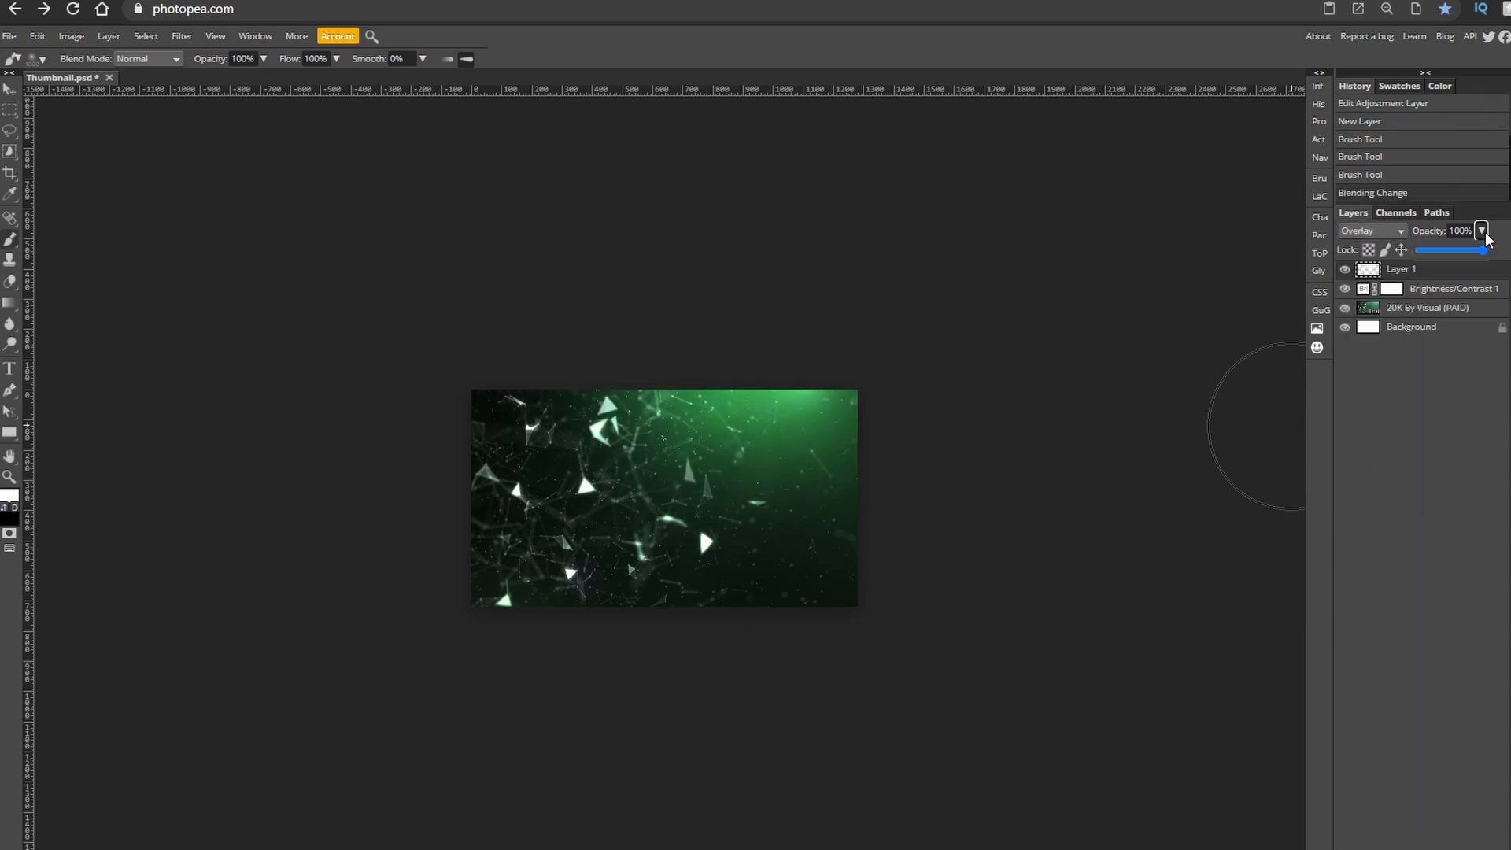
{"action": "left_click", "coordinate": [1468, 273]}
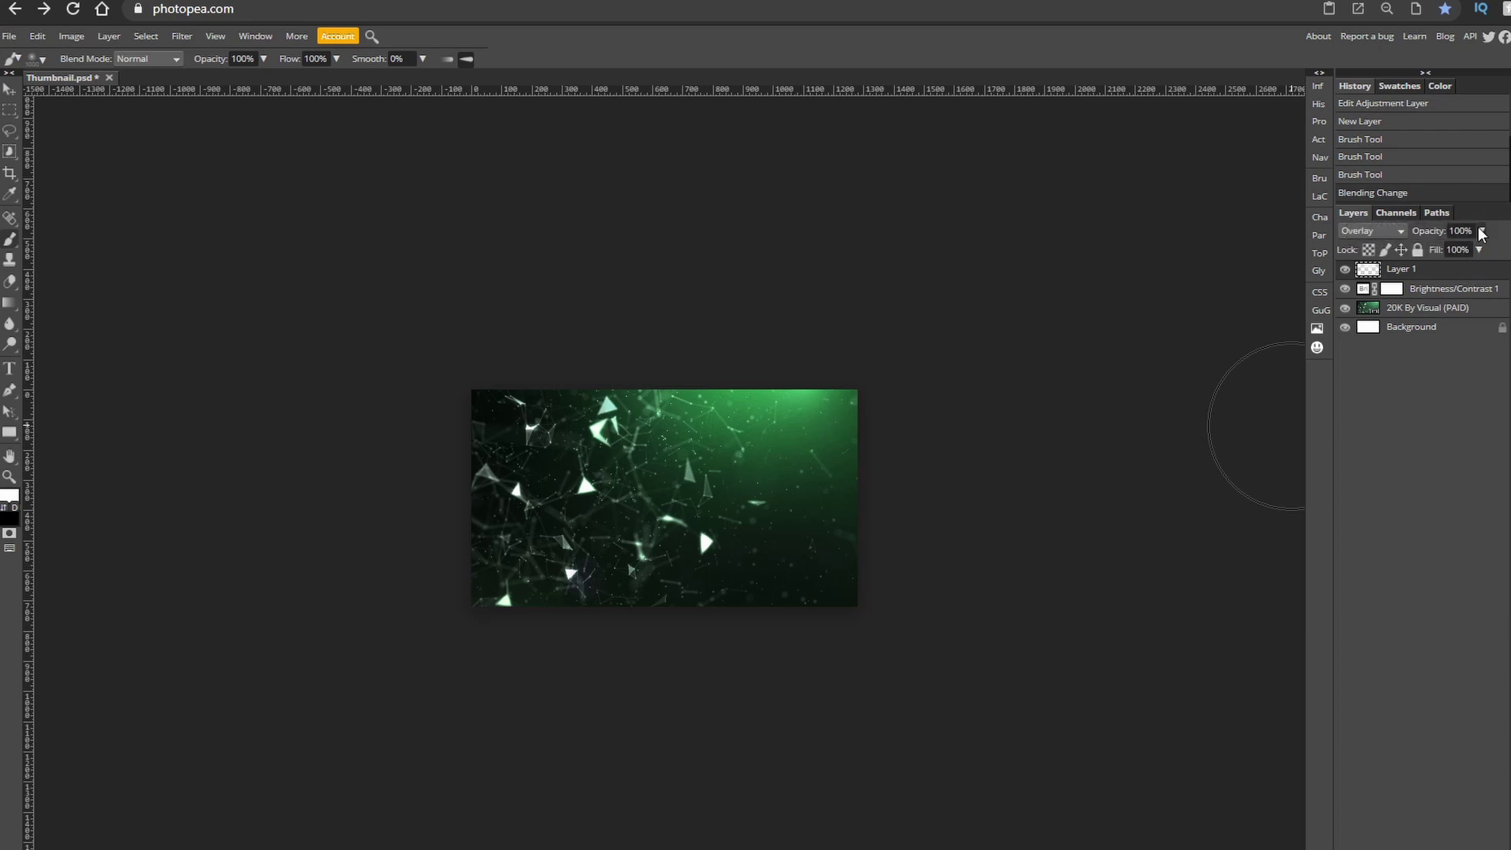
{"action": "left_click", "coordinate": [1479, 234]}
{"action": "left_click_drag", "start_coordinate": [1483, 250], "coordinate": [1458, 253]}
{"action": "left_click", "coordinate": [1346, 270]}
{"action": "left_click", "coordinate": [1346, 270]}
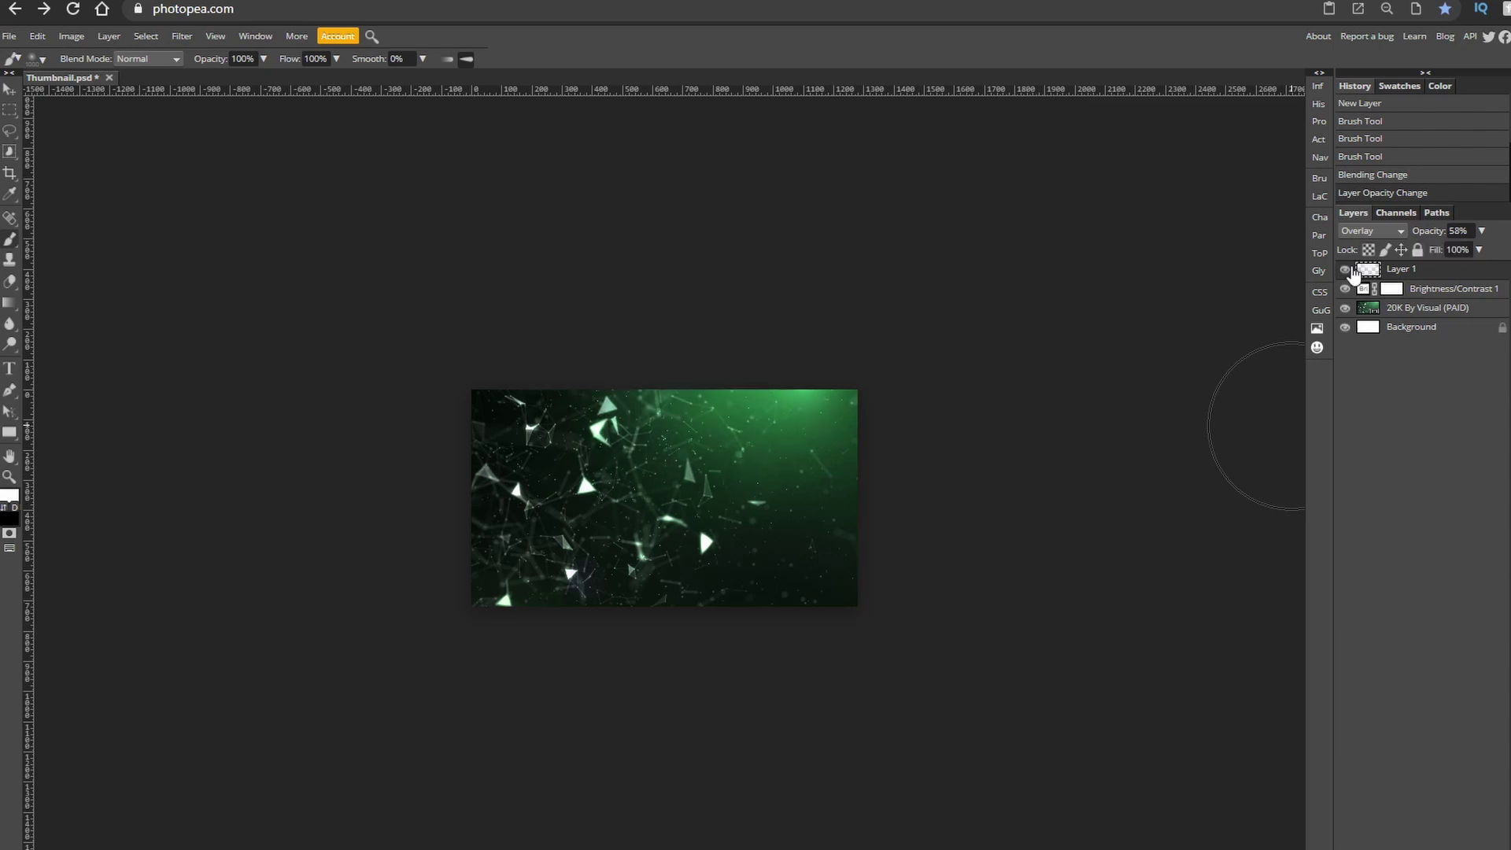
{"action": "left_click", "coordinate": [1346, 270]}
{"action": "left_click", "coordinate": [1346, 270]}
{"action": "left_click_drag", "start_coordinate": [1275, 406], "coordinate": [1220, 395]}
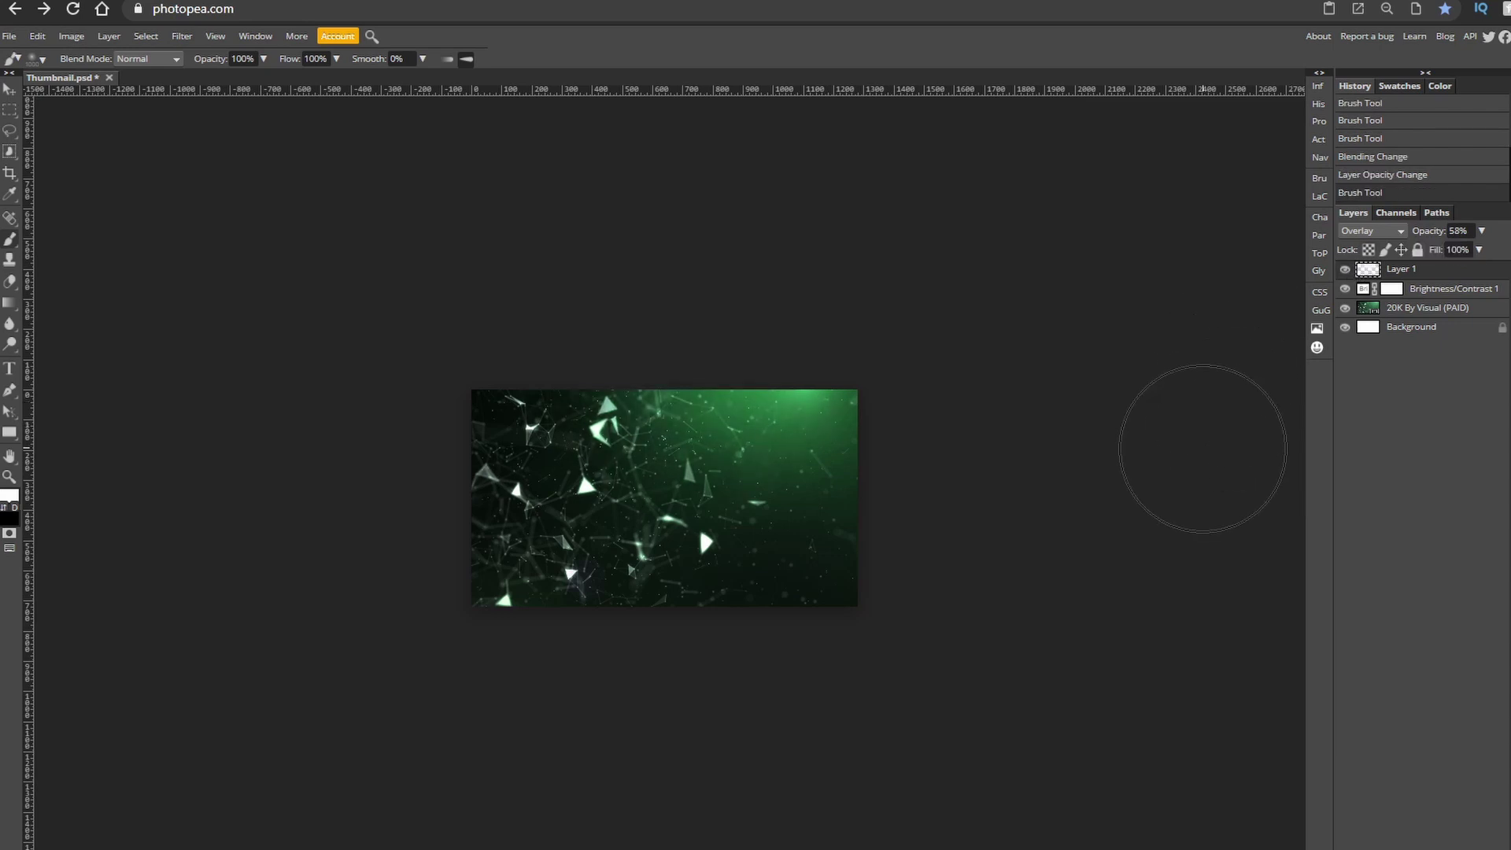
Step: On a new layer, brush soft black along the left, bottom and right edges
{"action": "left_click", "coordinate": [1473, 837]}
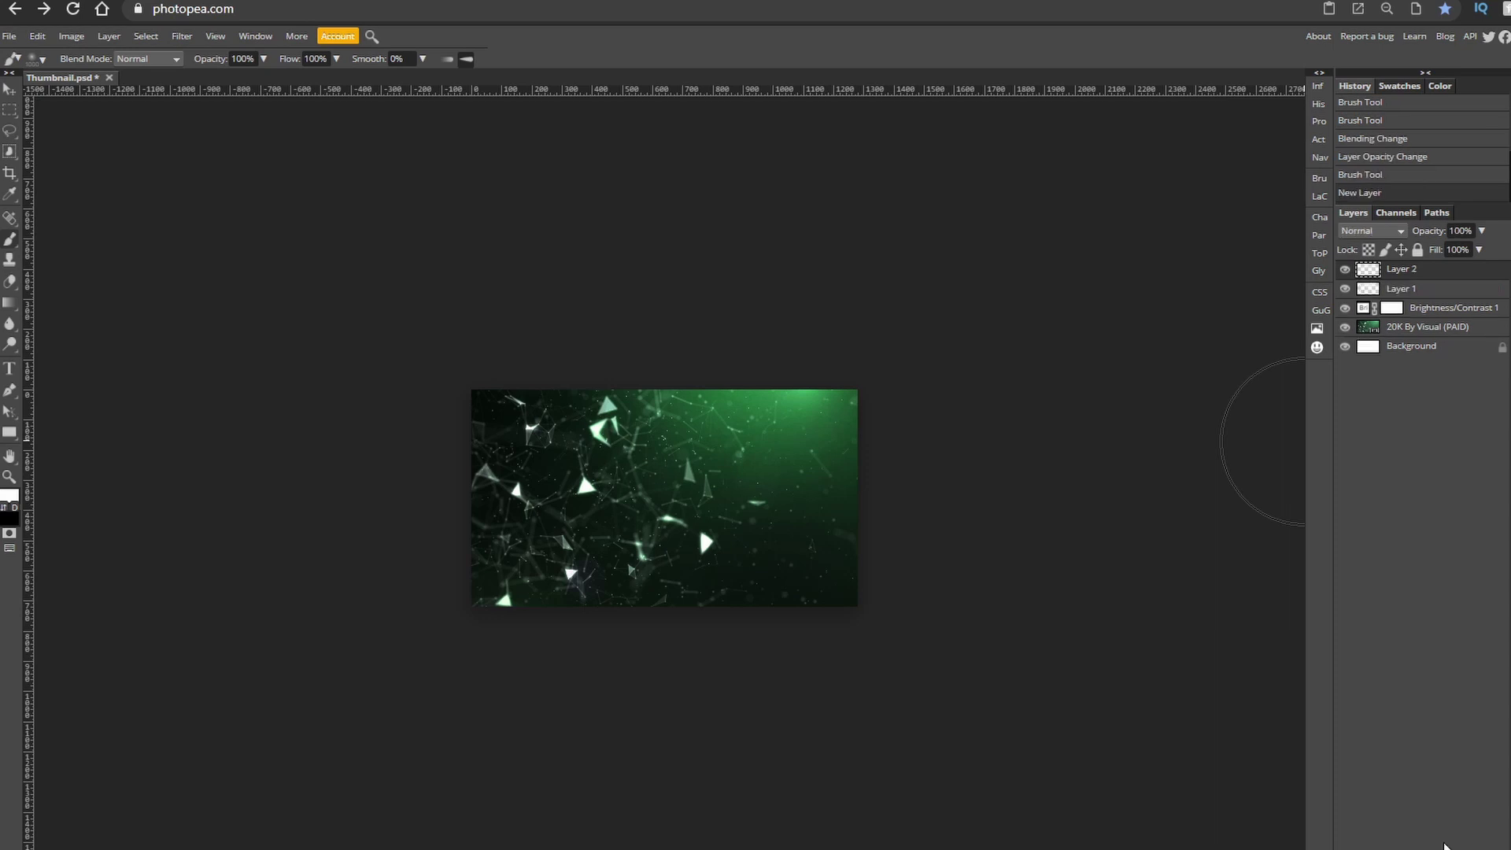
{"action": "left_click", "coordinate": [4, 509]}
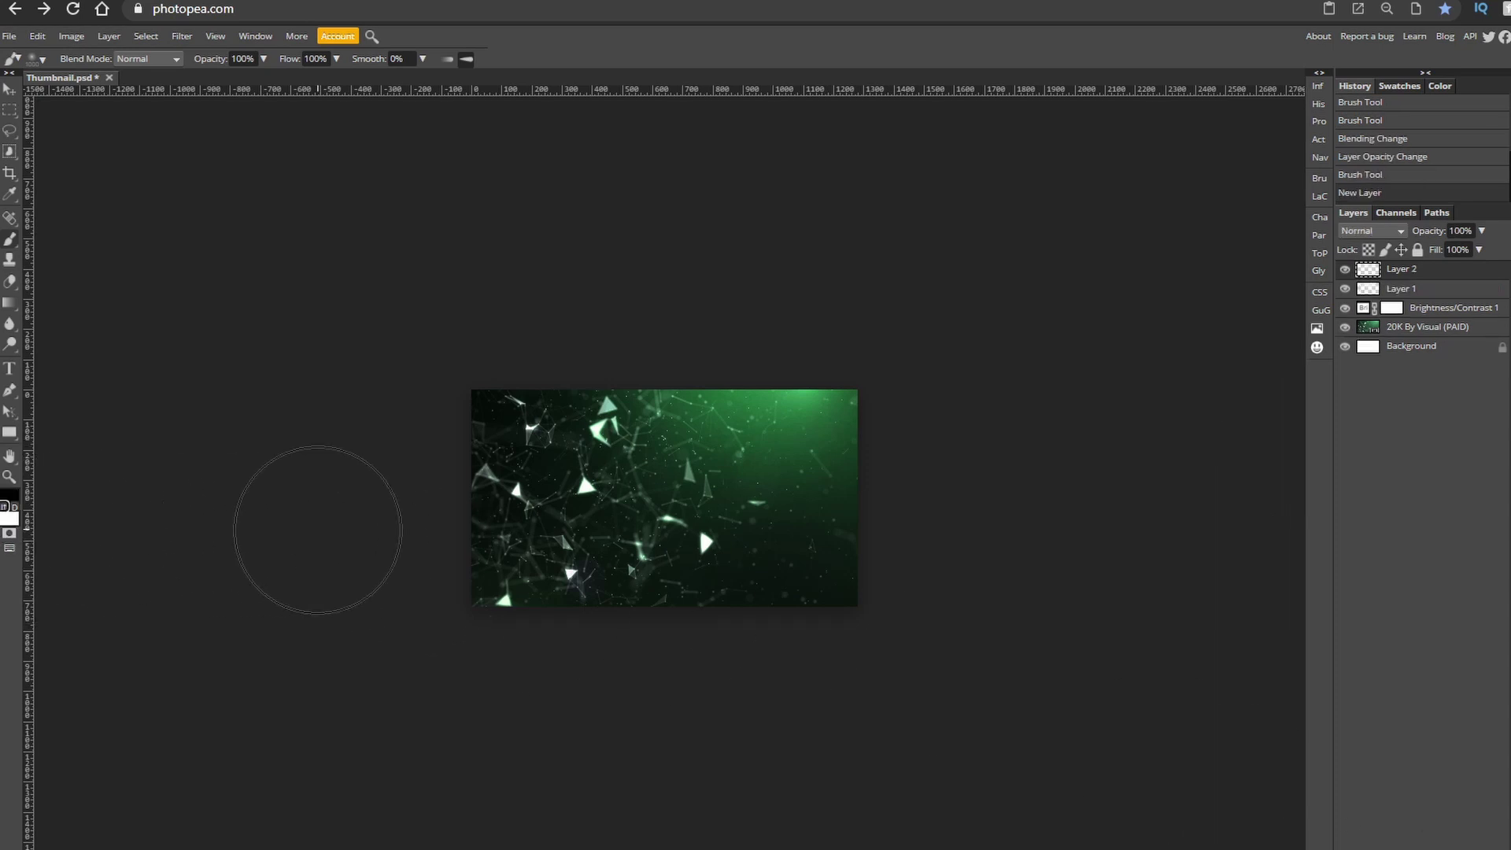
{"action": "left_click_drag", "start_coordinate": [421, 551], "coordinate": [425, 441]}
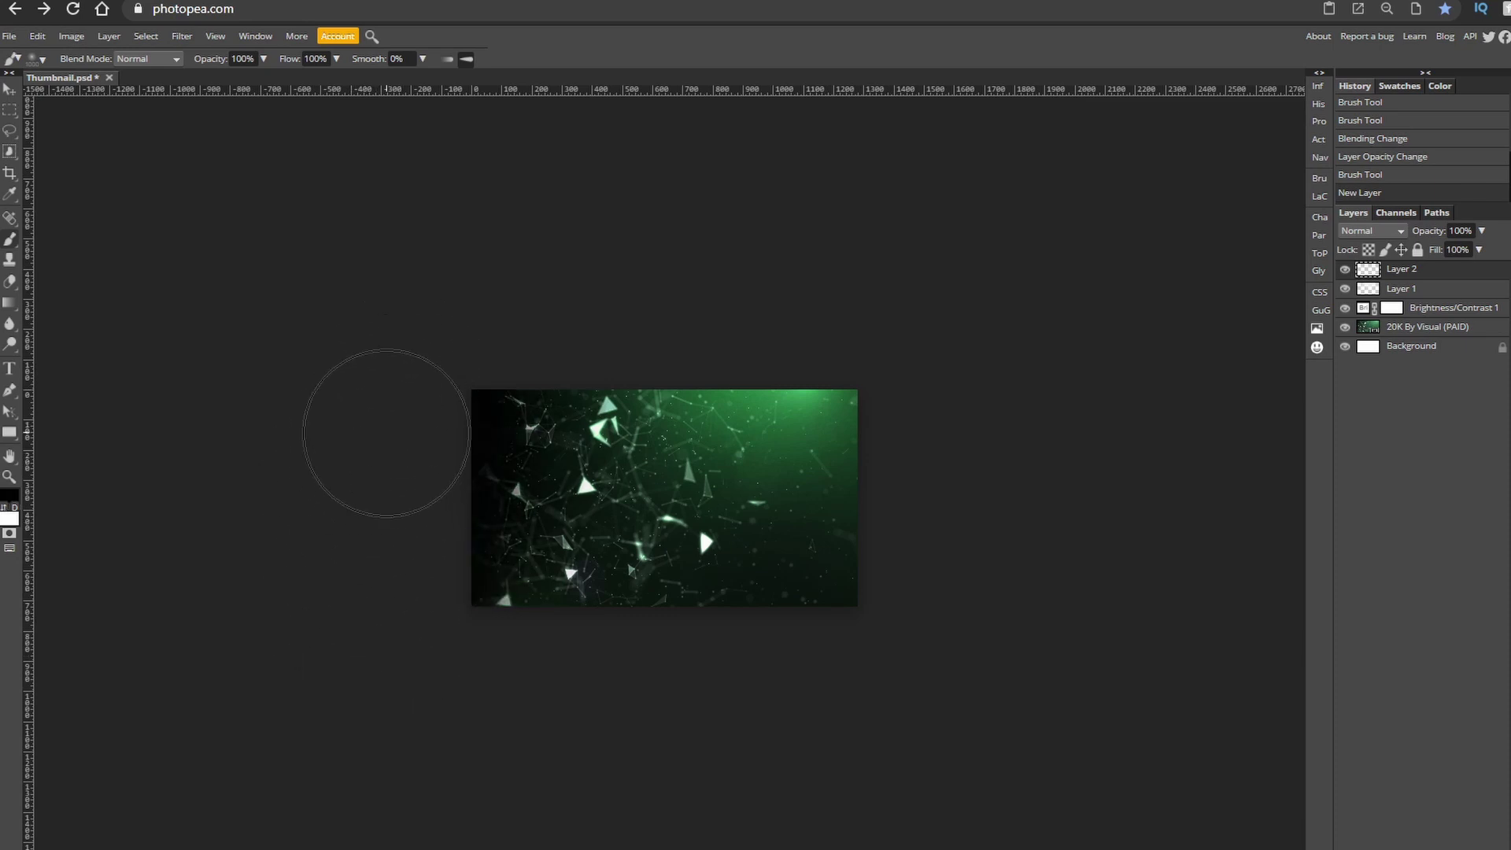
{"action": "left_click_drag", "start_coordinate": [398, 658], "coordinate": [975, 688]}
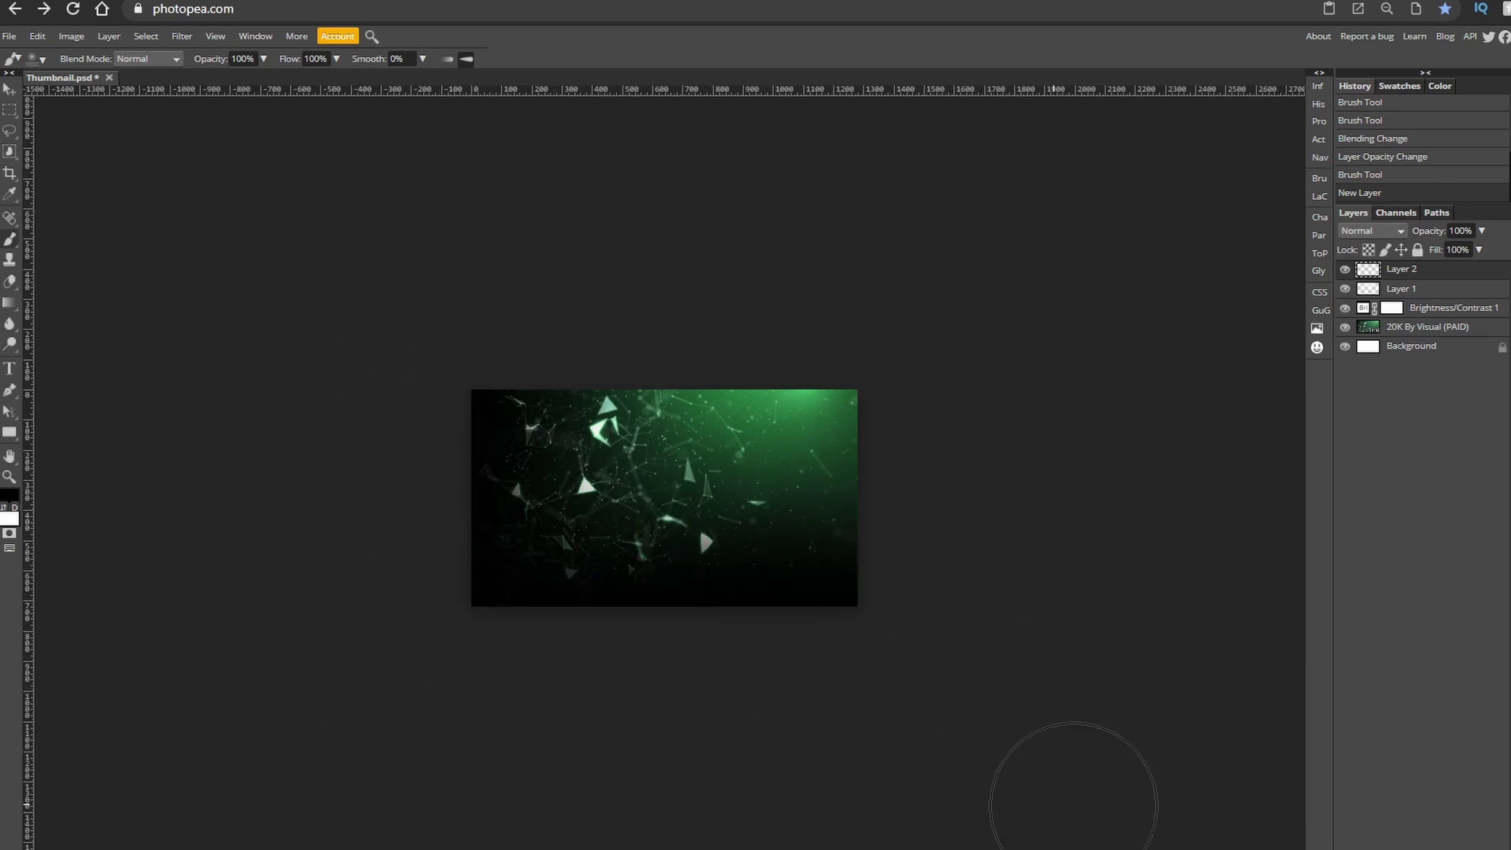
{"action": "mouse_move", "coordinate": [1015, 354]}
{"action": "left_mouse_down"}
{"action": "mouse_move", "coordinate": [1001, 422]}
{"action": "mouse_move", "coordinate": [997, 699]}
{"action": "mouse_move", "coordinate": [961, 324]}
{"action": "mouse_move", "coordinate": [971, 468]}
{"action": "mouse_move", "coordinate": [956, 706]}
{"action": "left_mouse_up"}
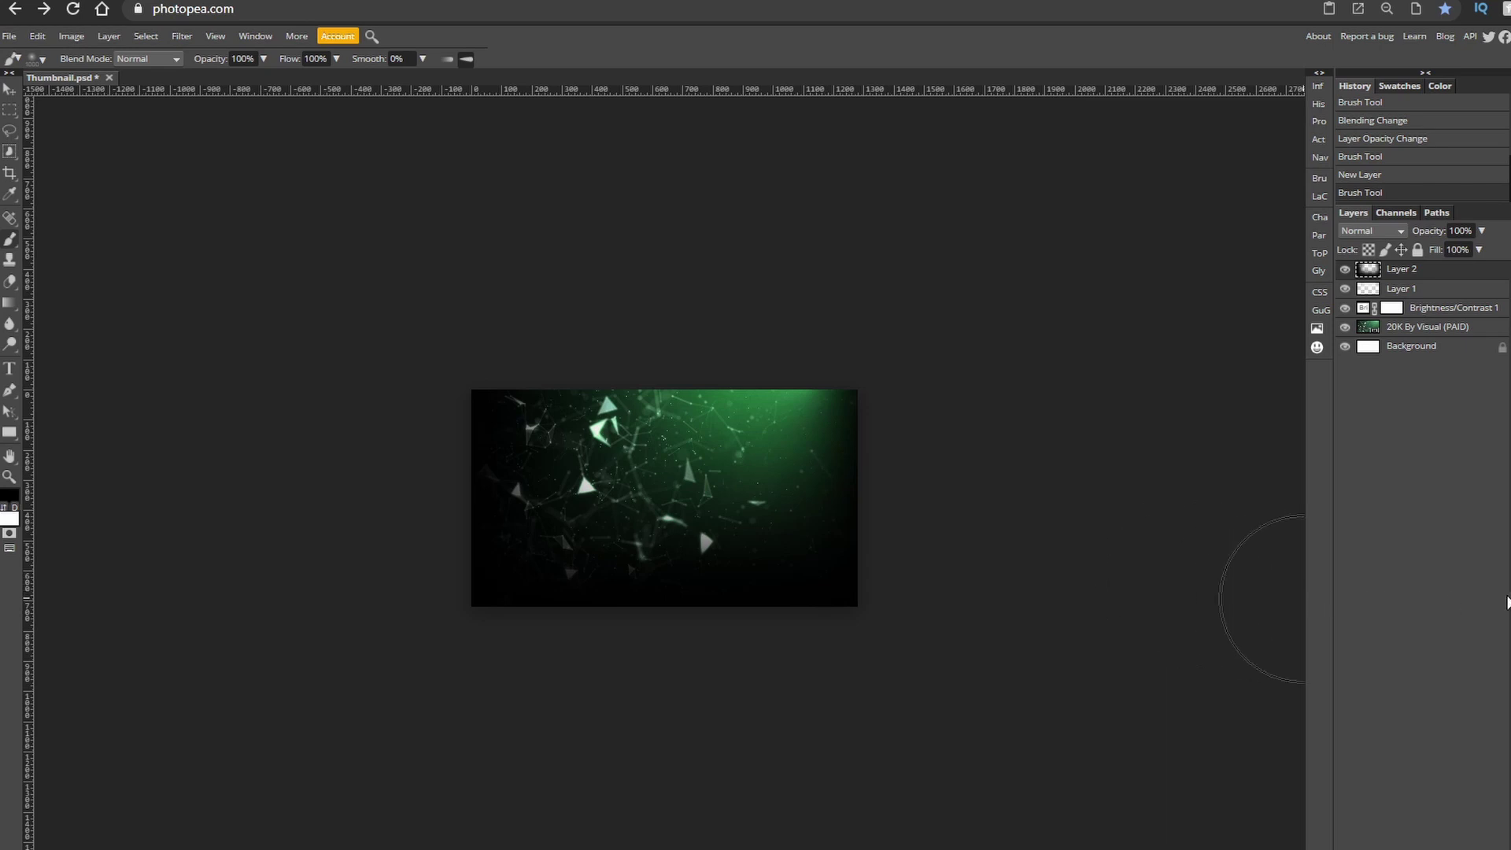
Step: Set Layer 2 to Overlay blend mode at 45% opacity
{"action": "left_click", "coordinate": [1372, 230]}
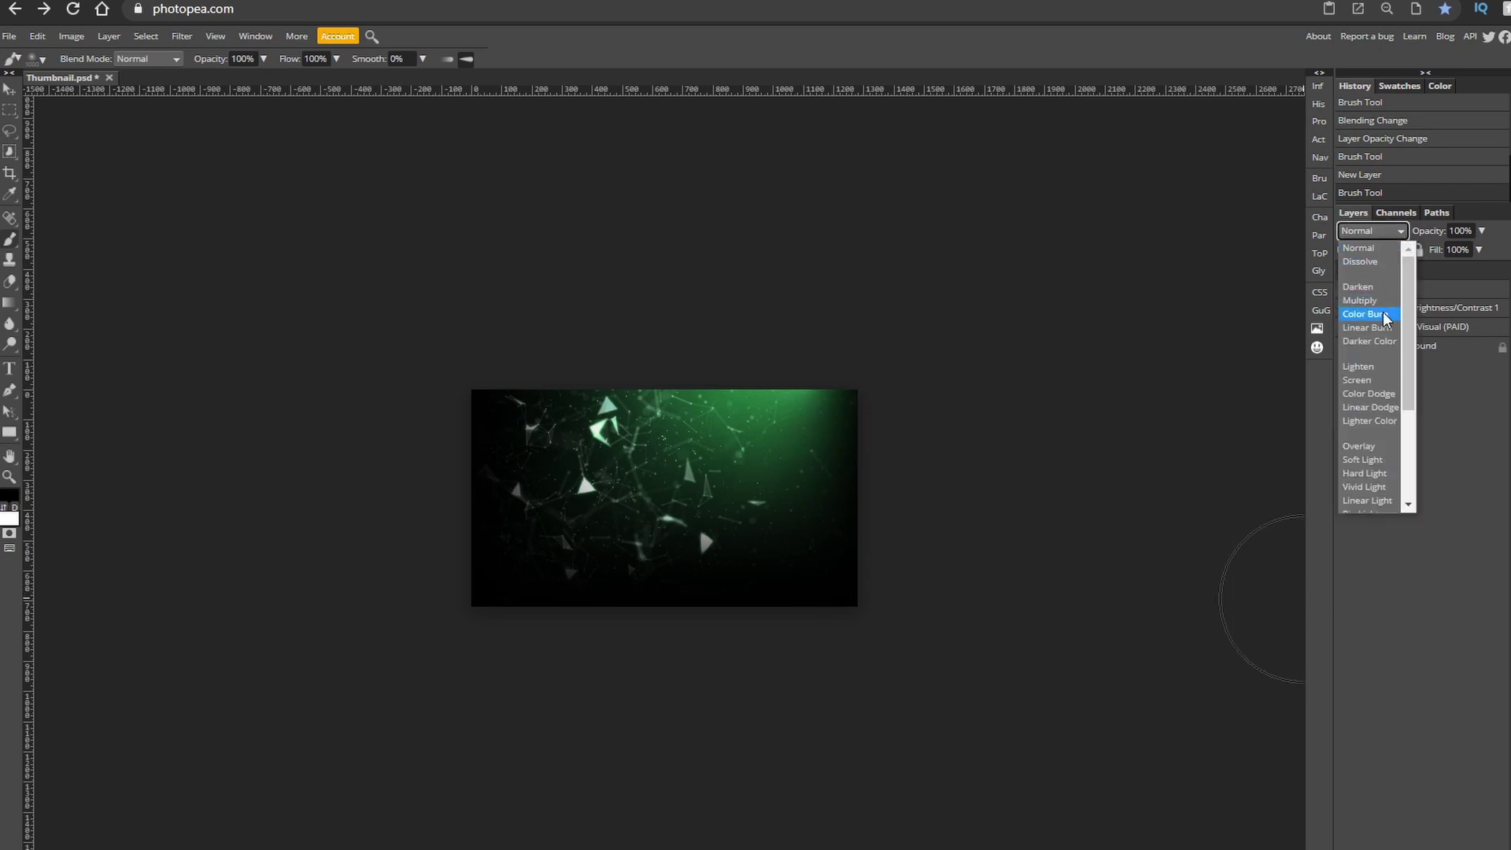
{"action": "left_click", "coordinate": [1357, 448]}
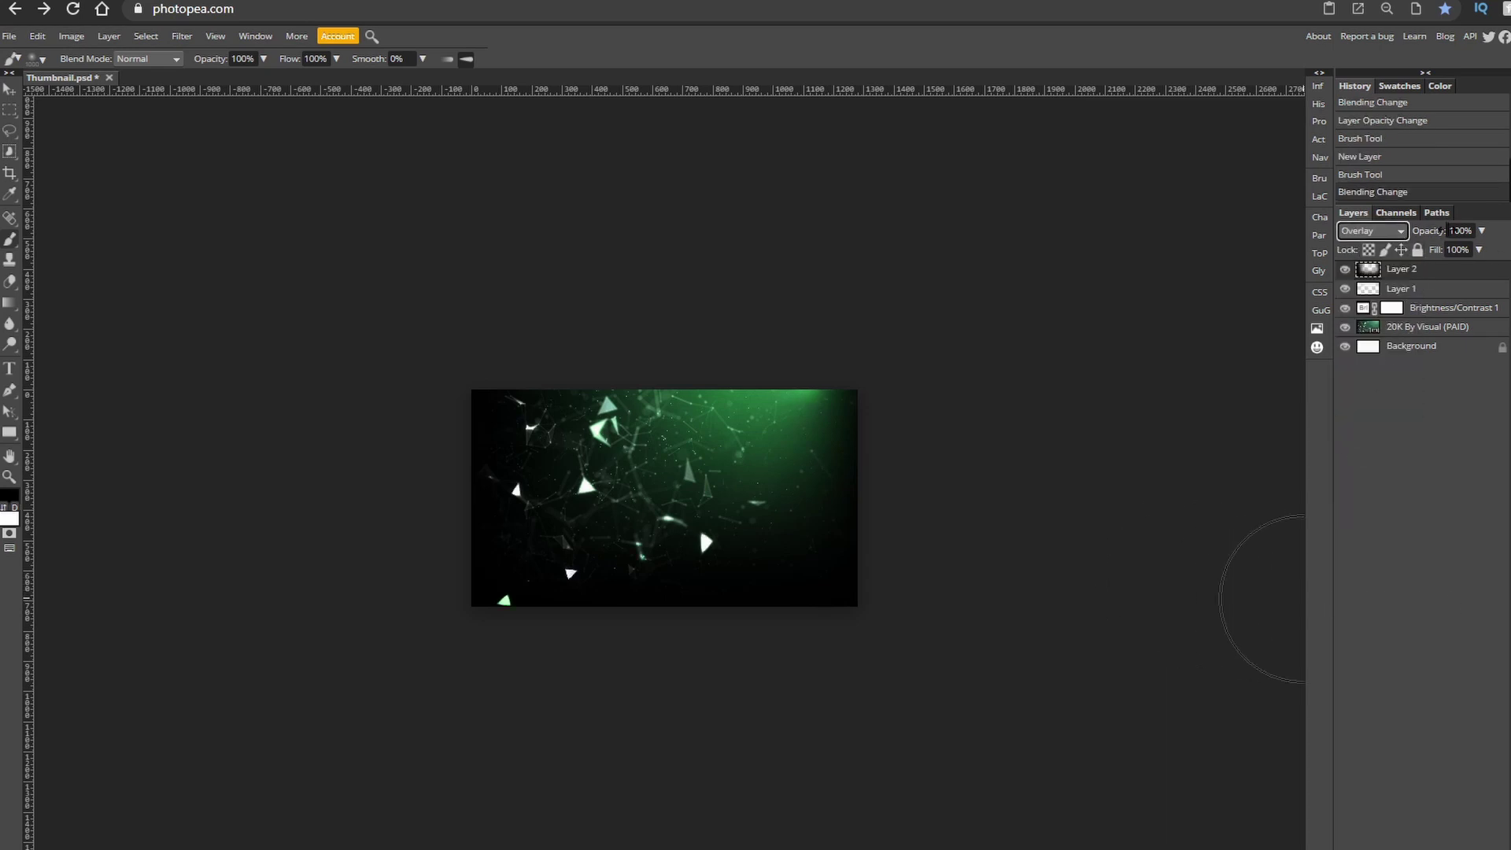
{"action": "left_click", "coordinate": [1481, 232]}
{"action": "left_click_drag", "start_coordinate": [1466, 252], "coordinate": [1439, 249]}
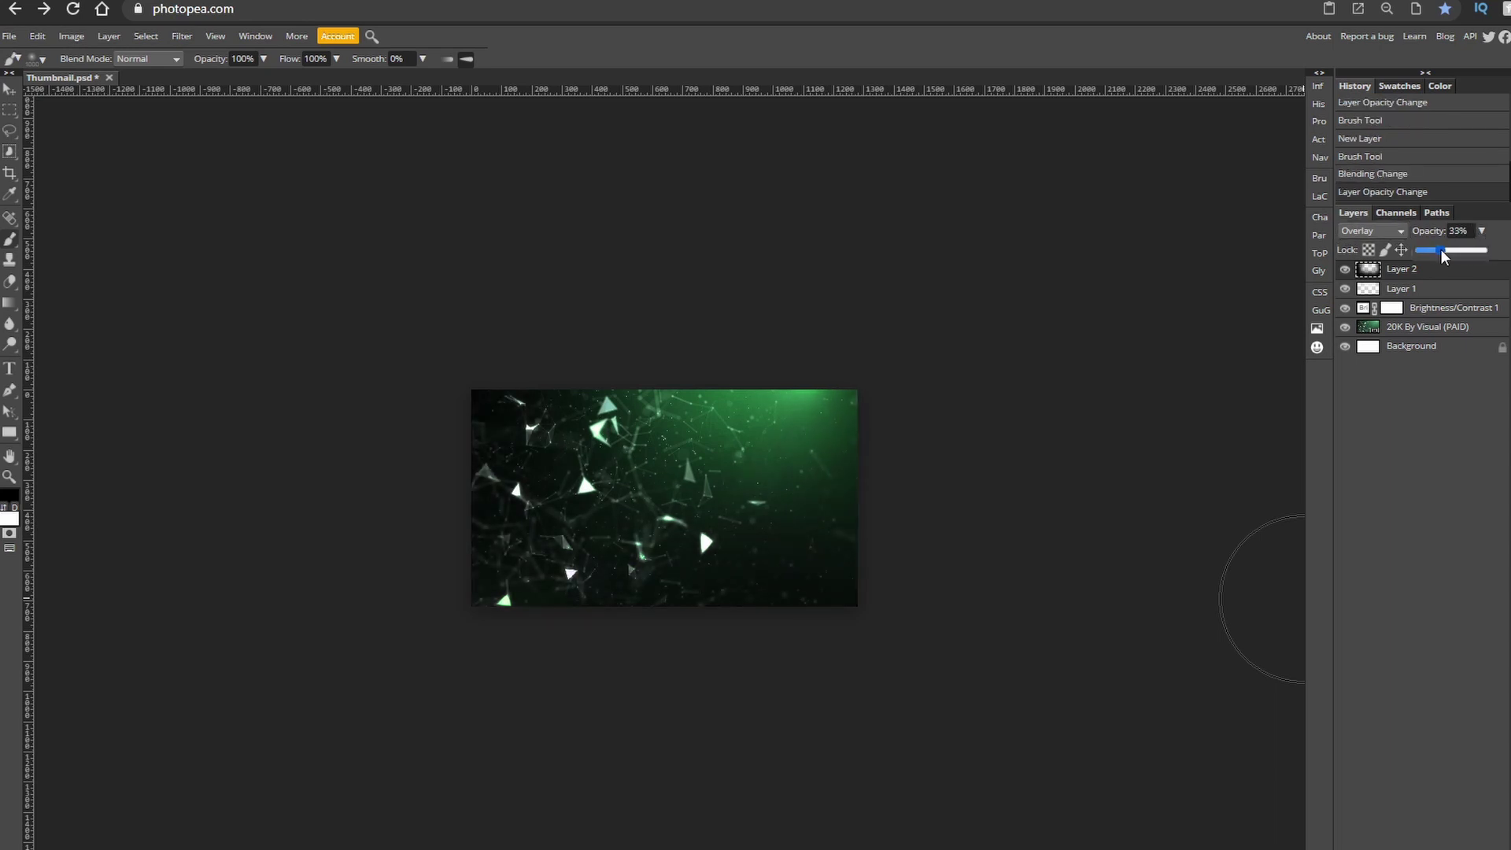
{"action": "left_click", "coordinate": [1222, 384]}
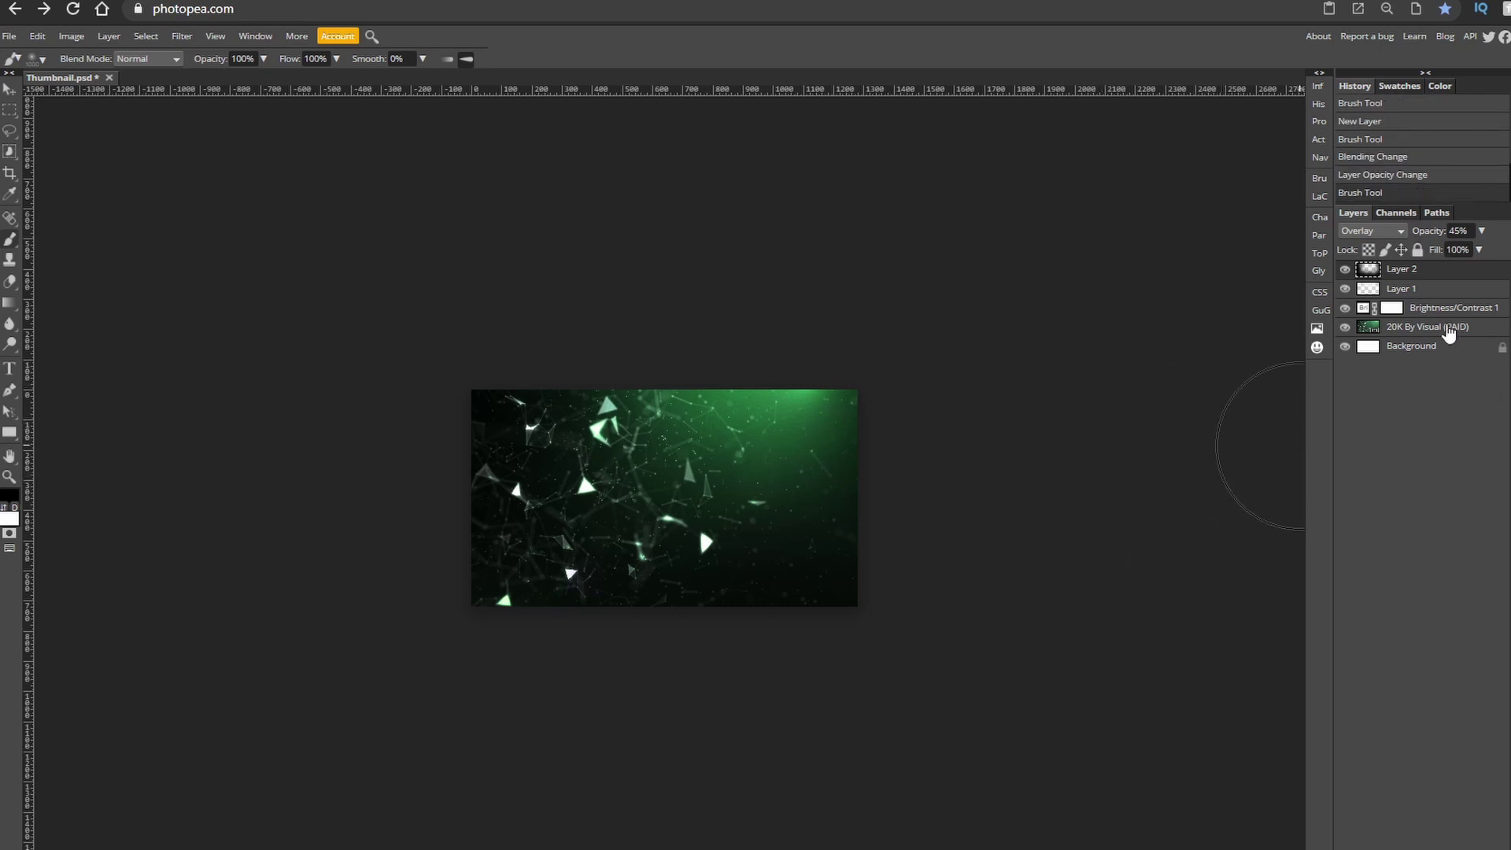
Step: Apply a 5 px Gaussian Blur to the green plexus background layer
{"action": "left_click", "coordinate": [1449, 327]}
{"action": "left_click", "coordinate": [189, 38]}
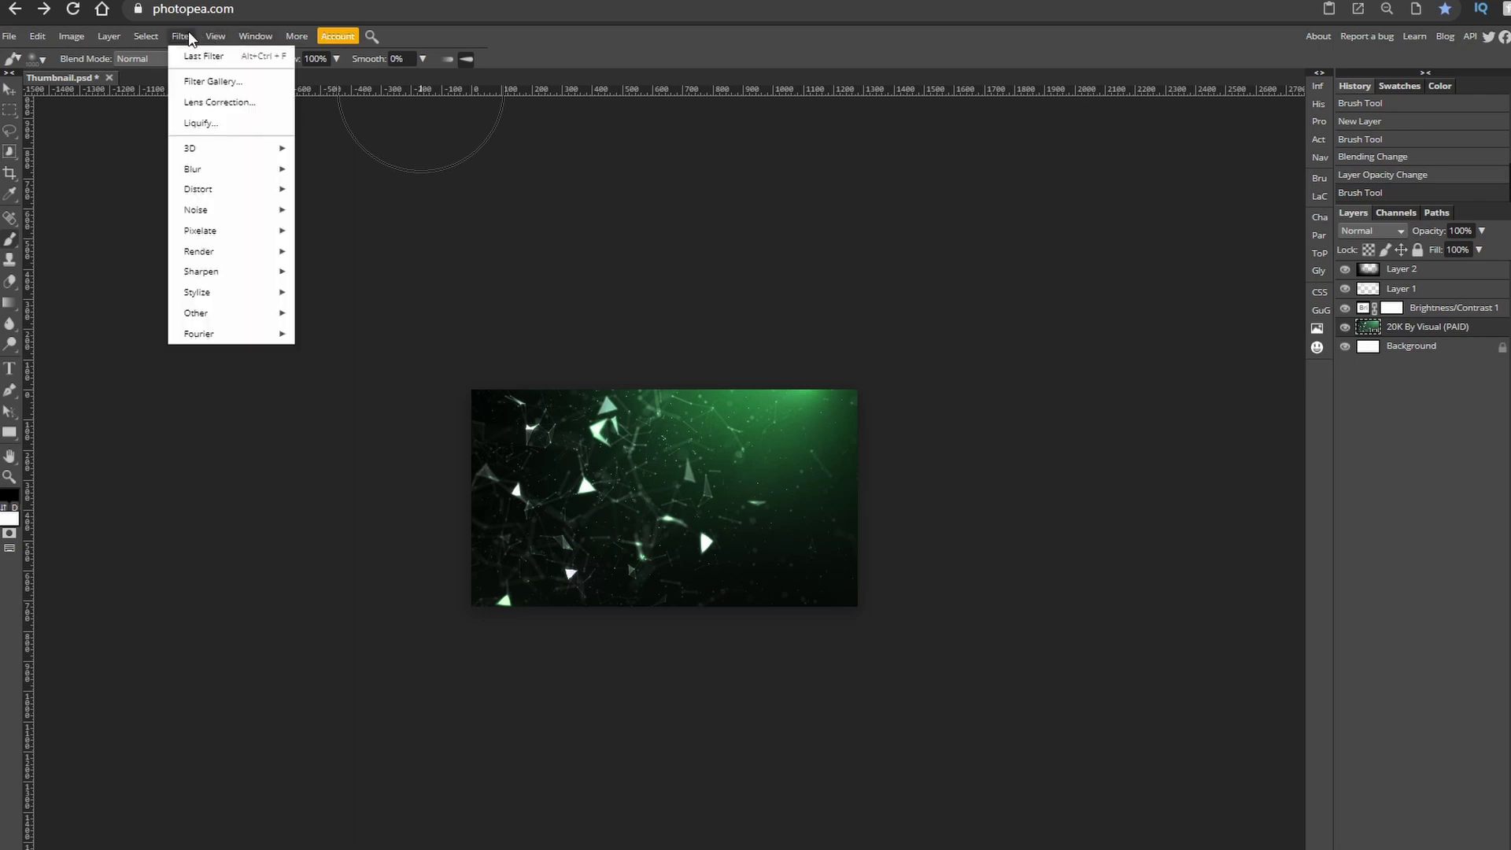
{"action": "mouse_move", "coordinate": [221, 170]}
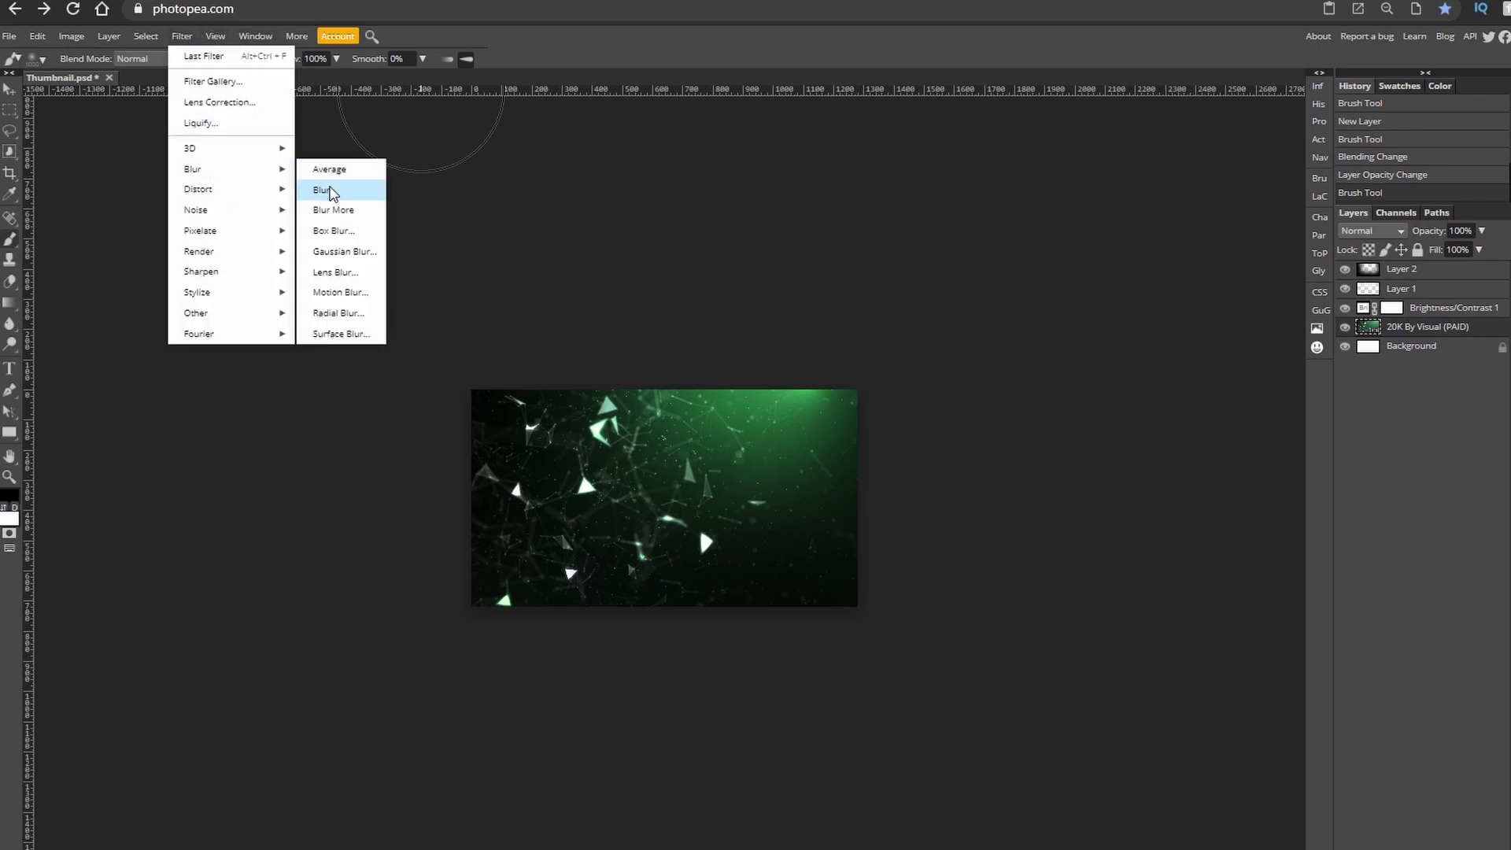
{"action": "left_click", "coordinate": [326, 253]}
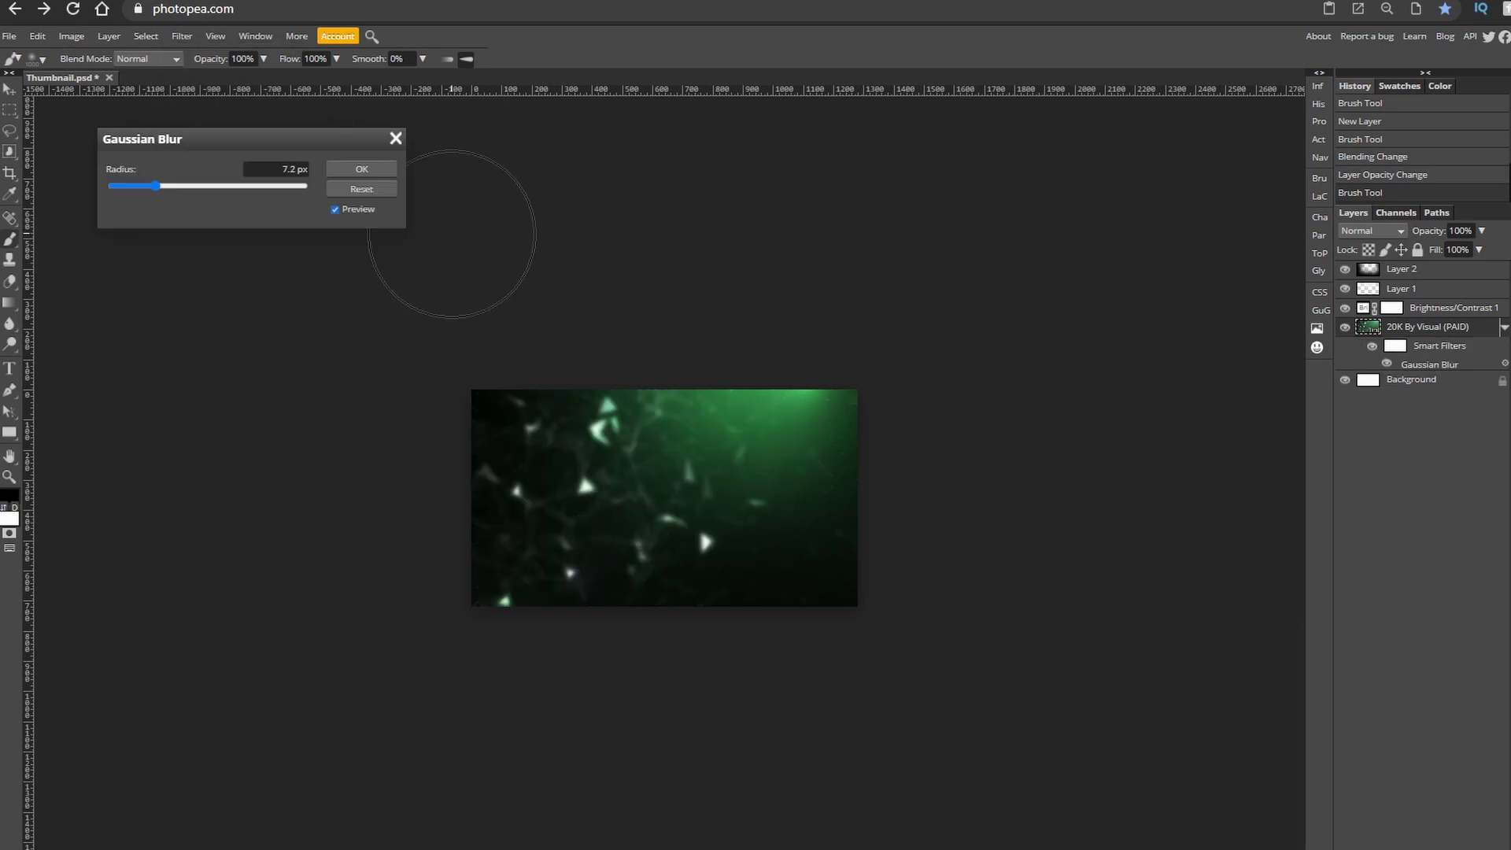
{"action": "left_click", "coordinate": [278, 167]}
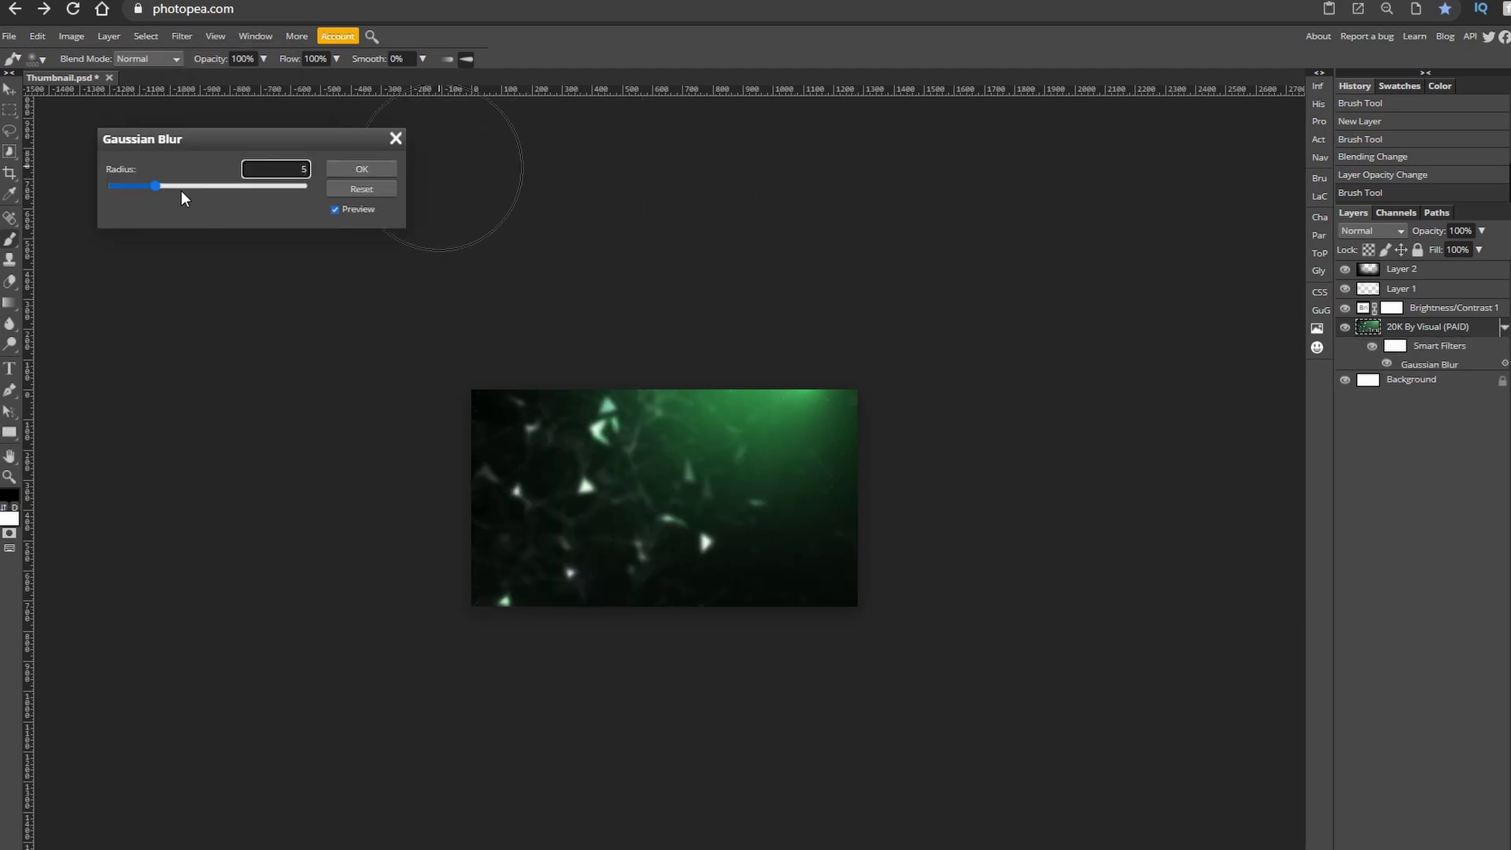
{"action": "left_click_drag", "start_coordinate": [206, 174], "coordinate": [190, 174]}
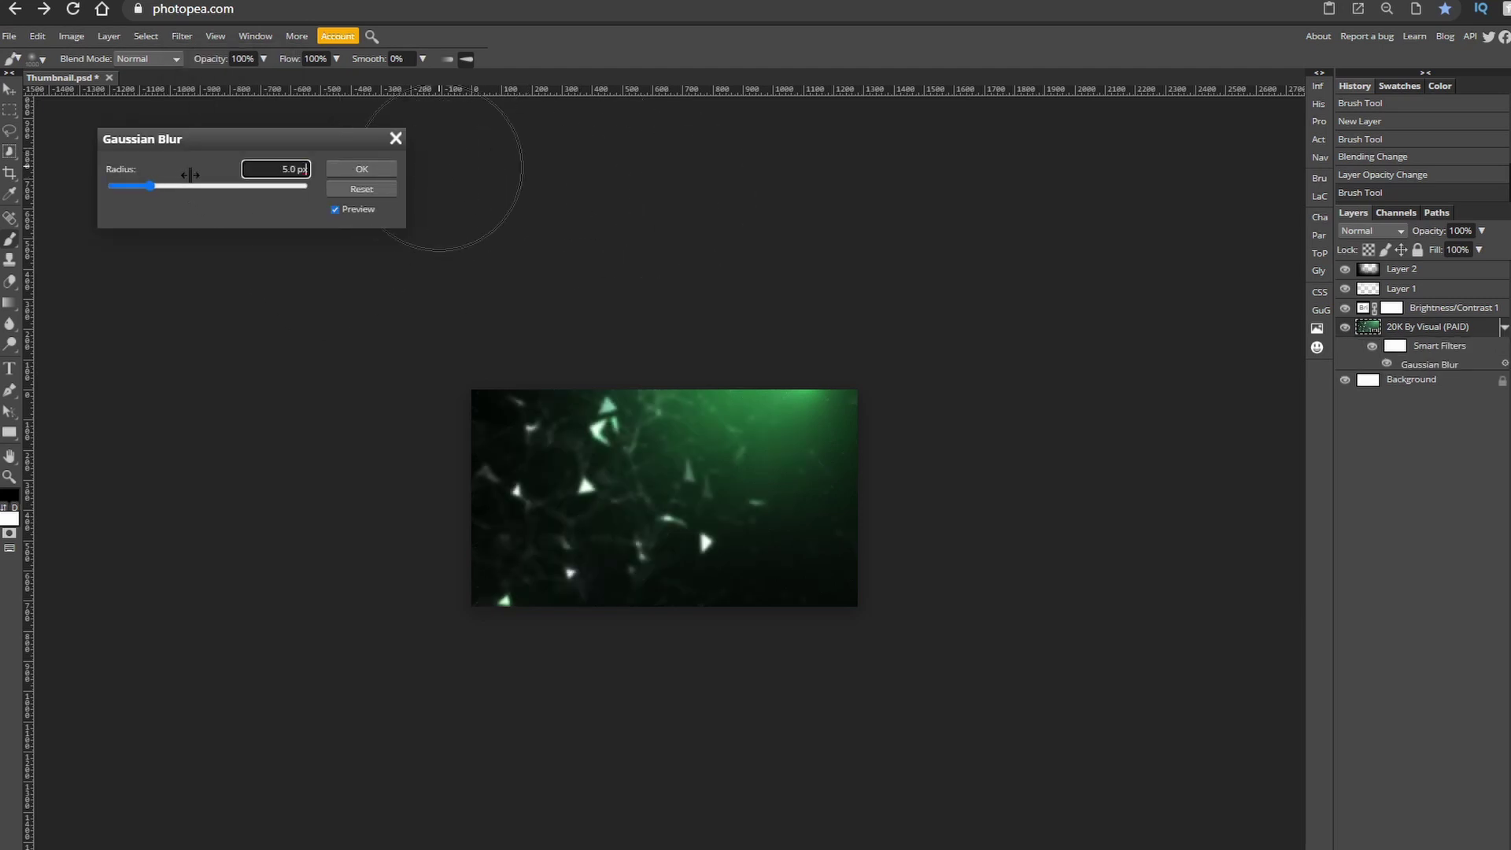
{"action": "left_click", "coordinate": [369, 169]}
Step: Scale the background up to about 112.5% so it fills the canvas
{"action": "key", "text": "v"}
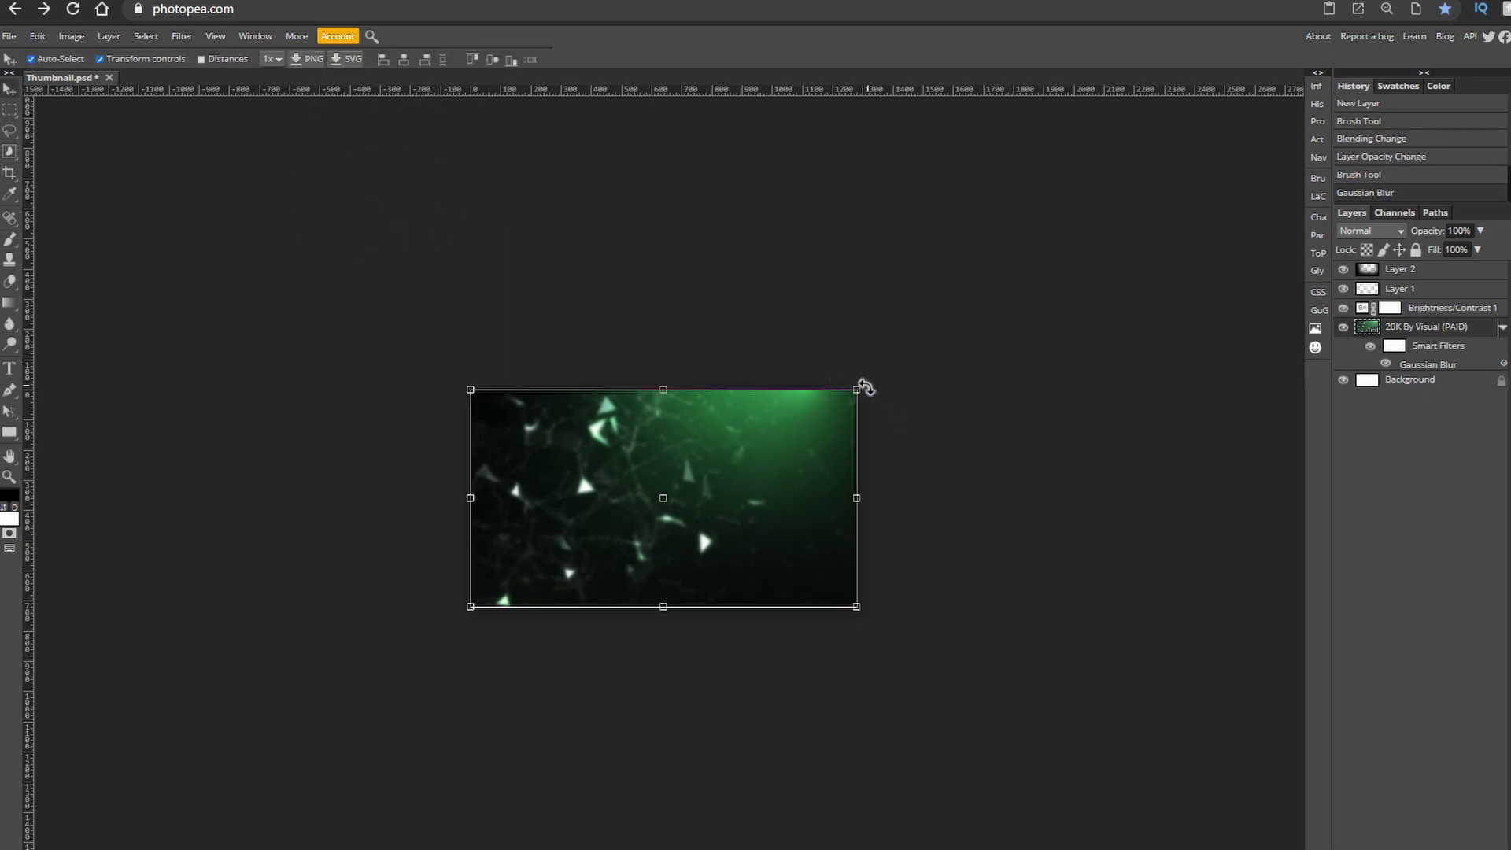
{"action": "left_click_drag", "start_coordinate": [857, 389], "coordinate": [888, 372]}
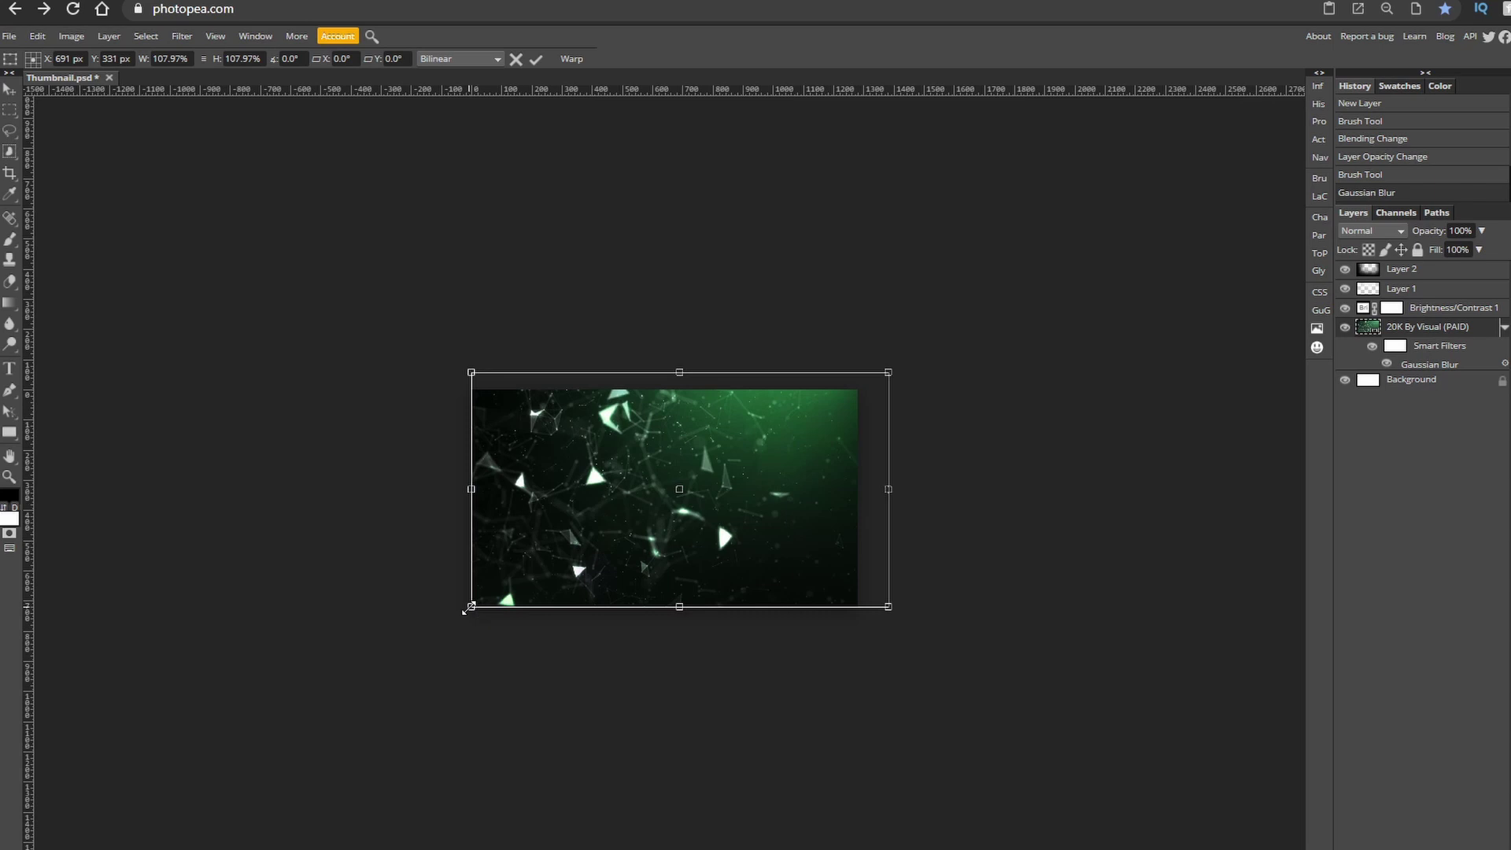
{"action": "left_click_drag", "start_coordinate": [471, 606], "coordinate": [453, 617]}
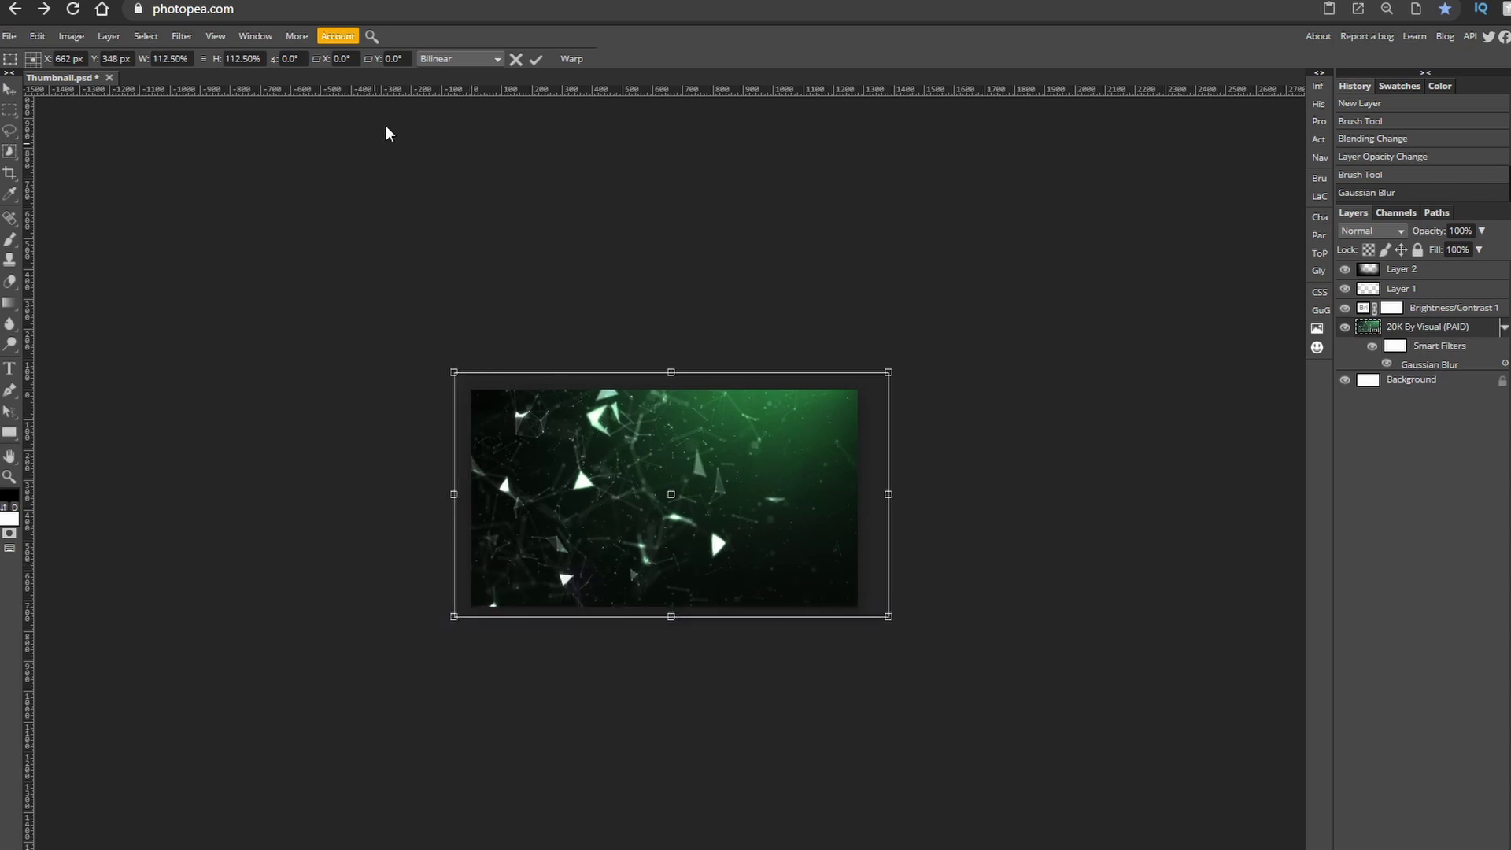
{"action": "left_click", "coordinate": [536, 60]}
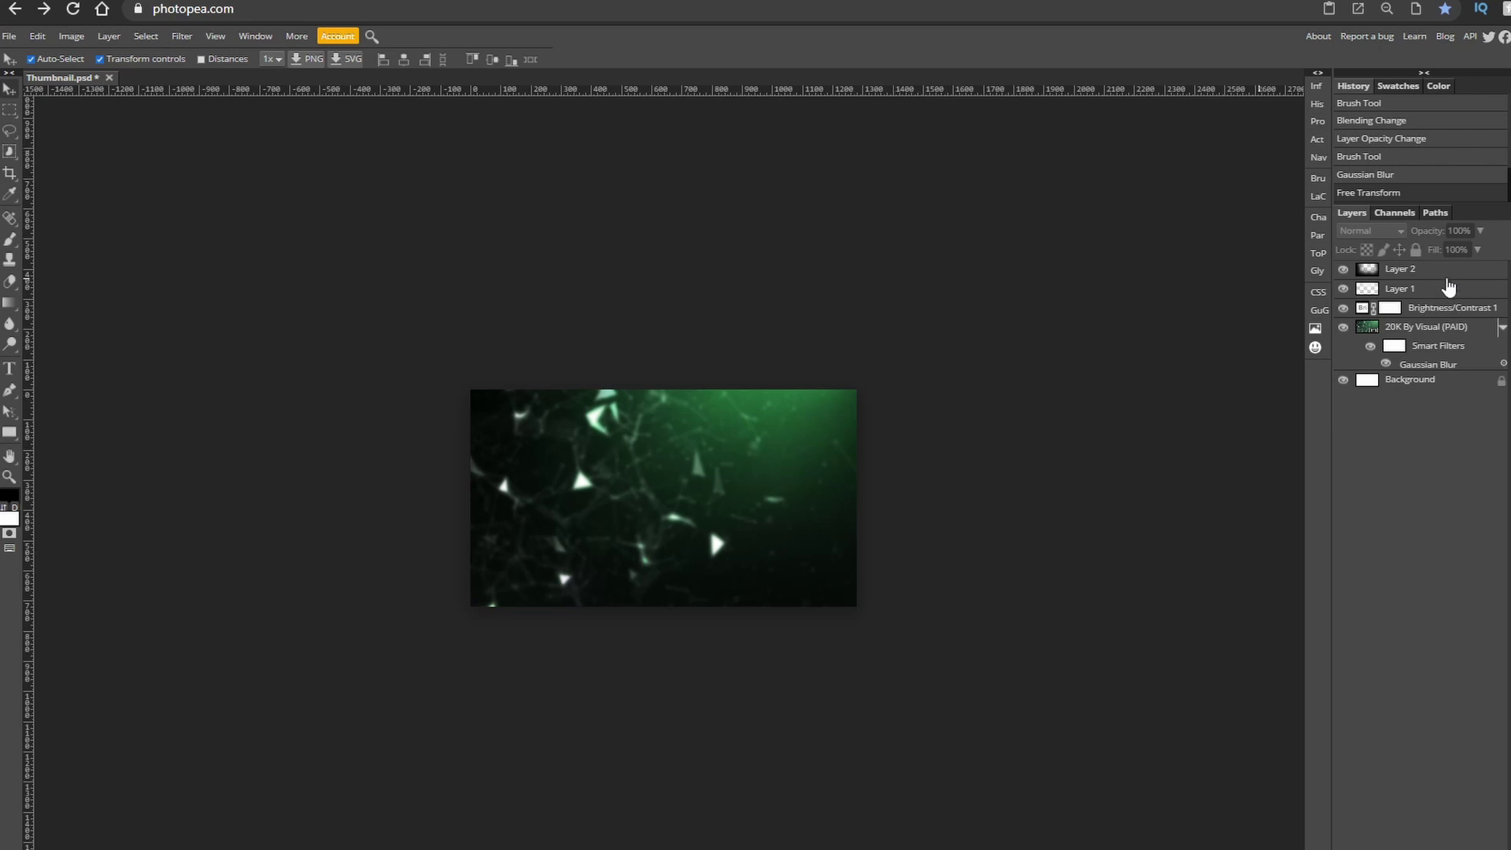
Step: Add a new layer above Layer 2 and fill it with white
{"action": "left_click", "coordinate": [1448, 273]}
{"action": "key", "text": "ctrl+shift+n"}
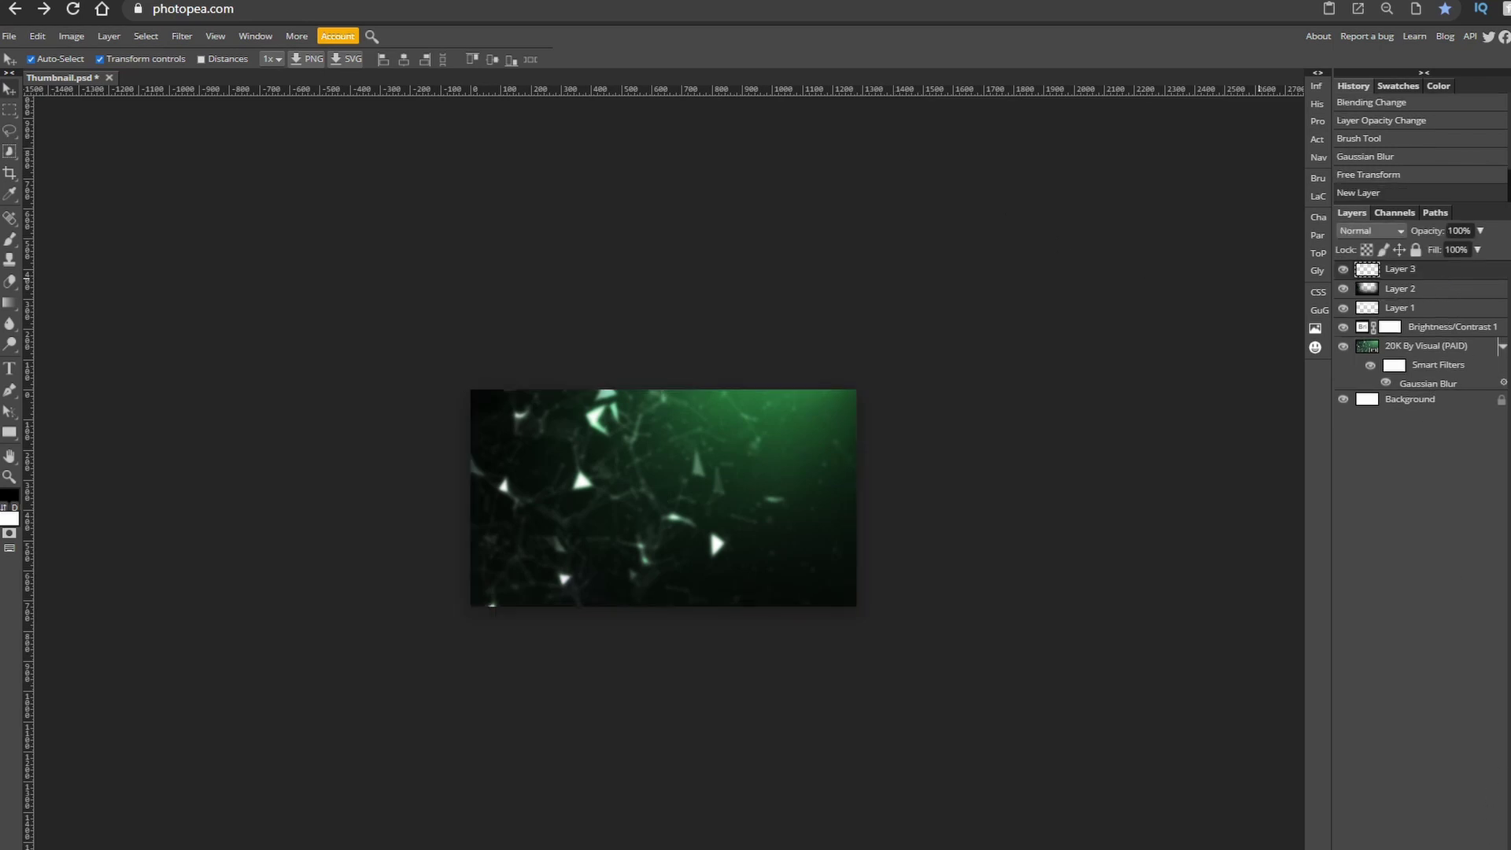
{"action": "key", "text": "ctrl+BackSpace"}
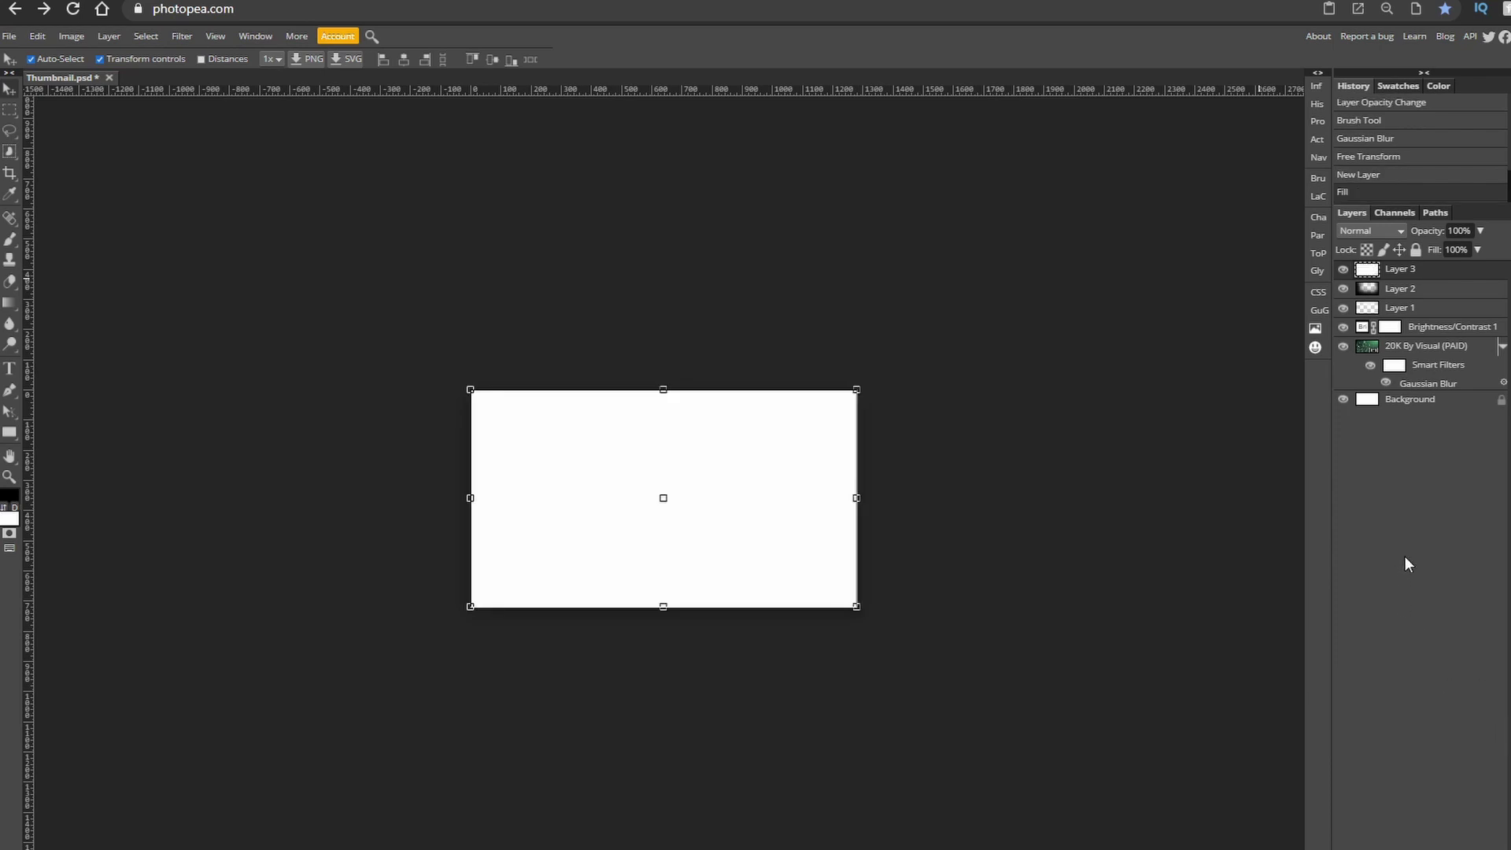
Step: Add a black stroke effect positioned Inside to Layer 3
{"action": "double_click", "coordinate": [1447, 271]}
{"action": "left_click", "coordinate": [141, 239]}
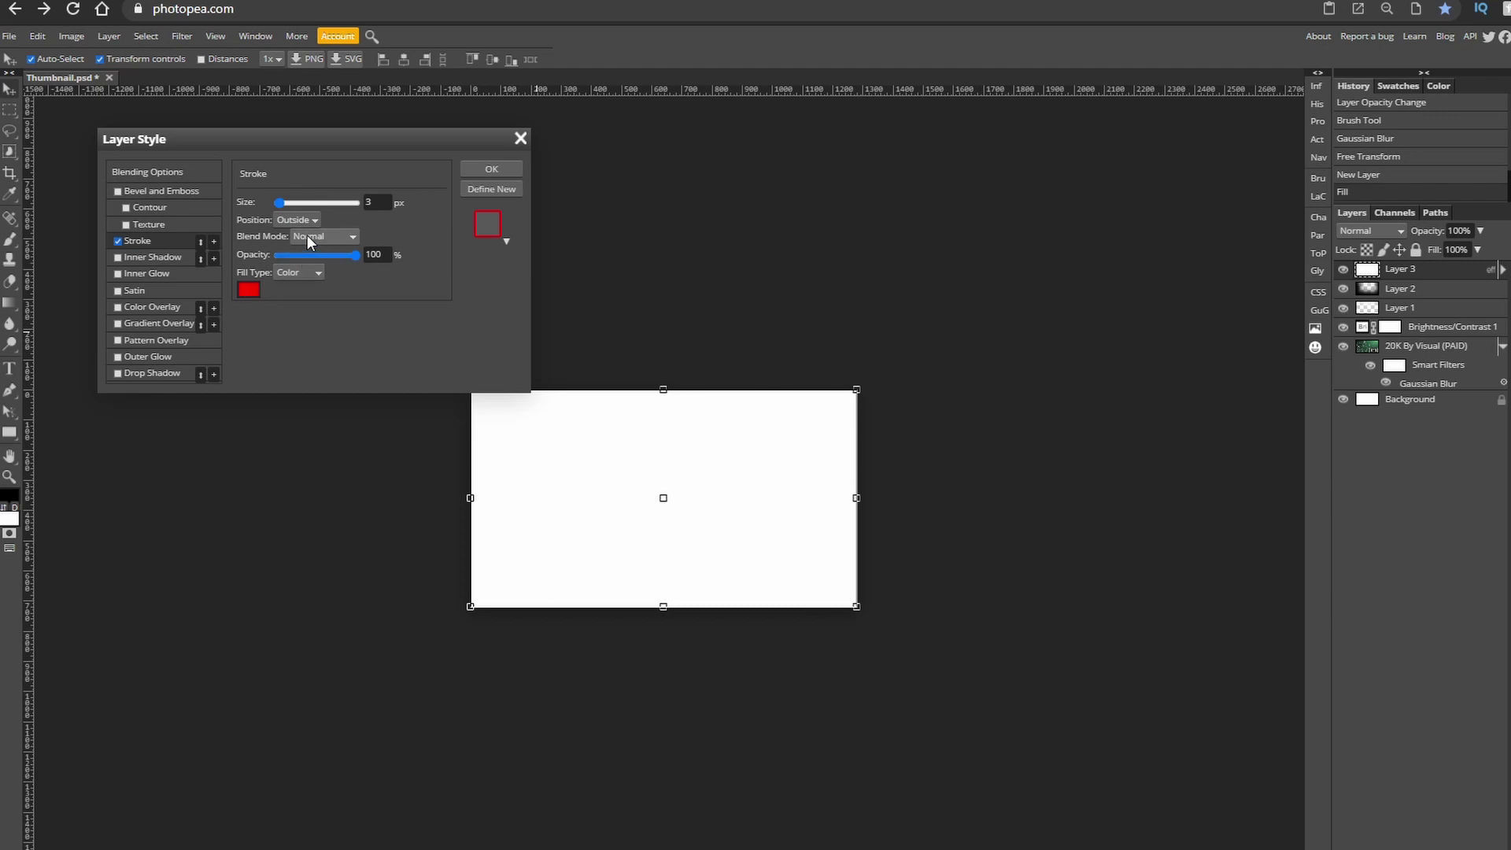
{"action": "left_click", "coordinate": [282, 218]}
{"action": "left_click", "coordinate": [297, 238]}
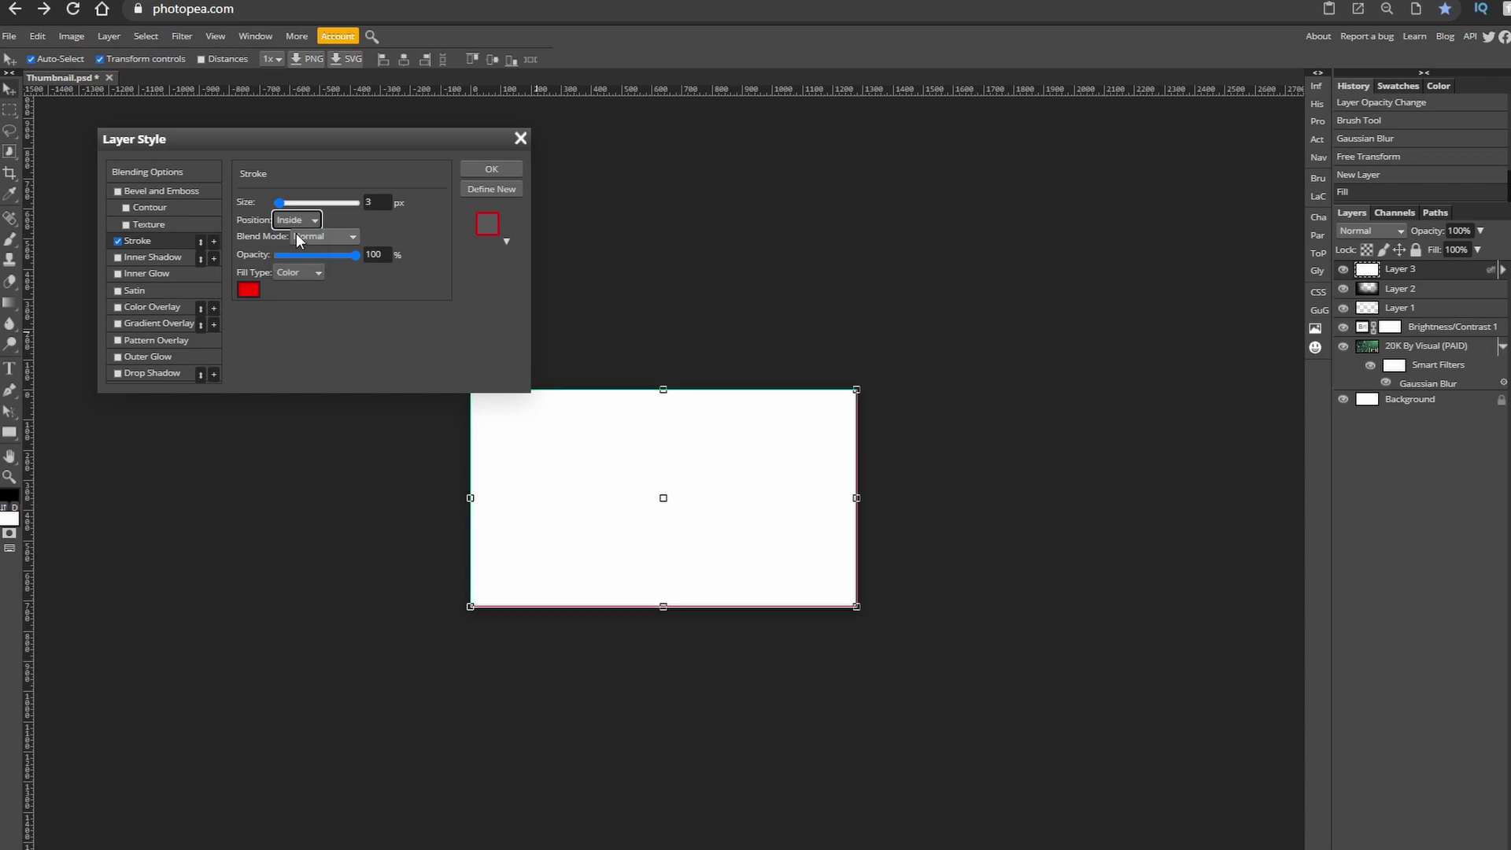
{"action": "left_click", "coordinate": [251, 290]}
{"action": "left_click", "coordinate": [257, 302]}
{"action": "left_click_drag", "start_coordinate": [317, 437], "coordinate": [386, 472]}
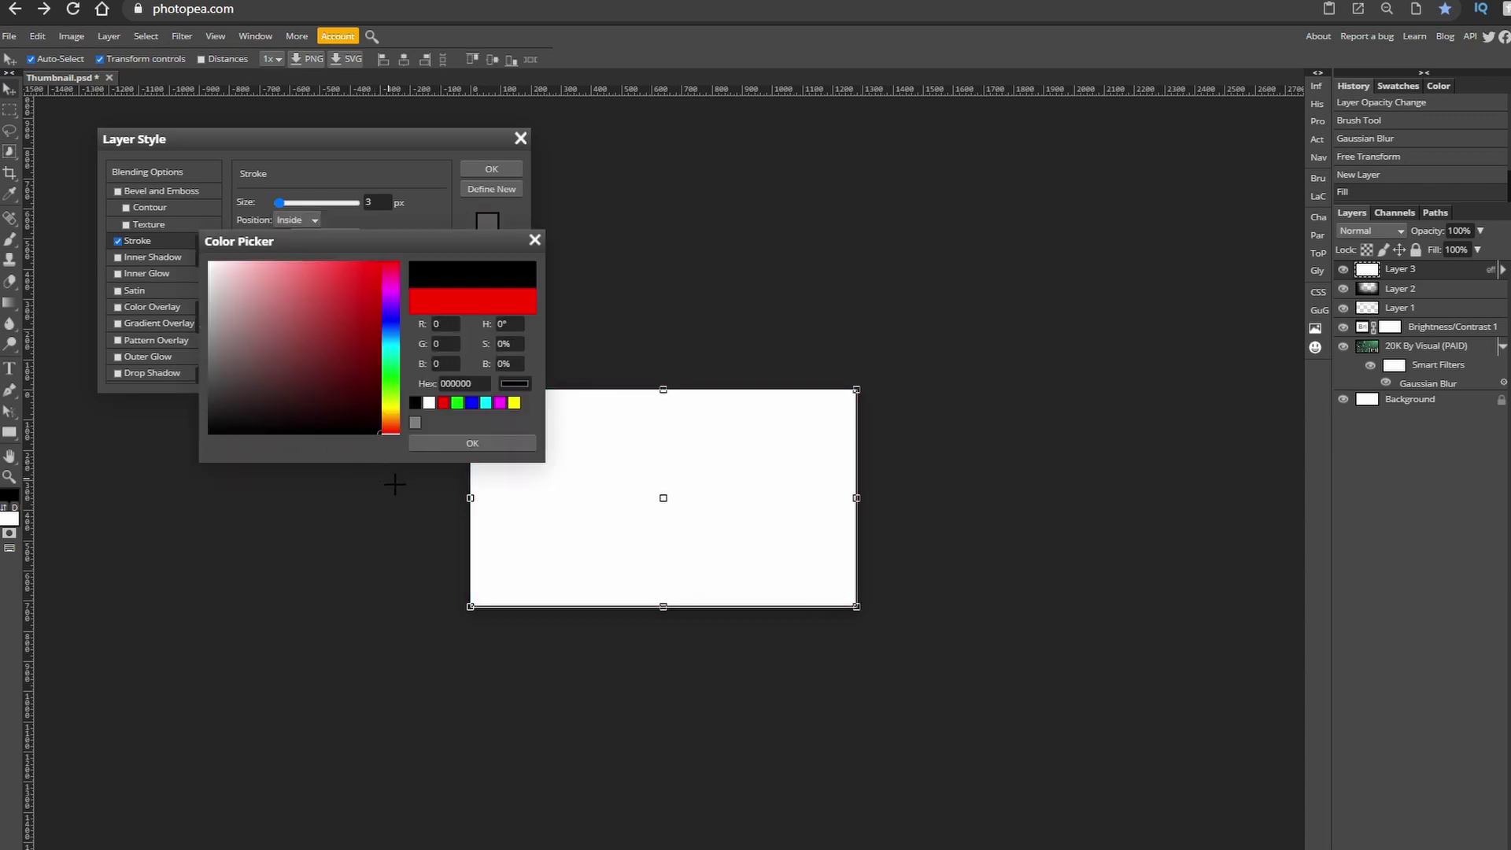
{"action": "left_click", "coordinate": [435, 440]}
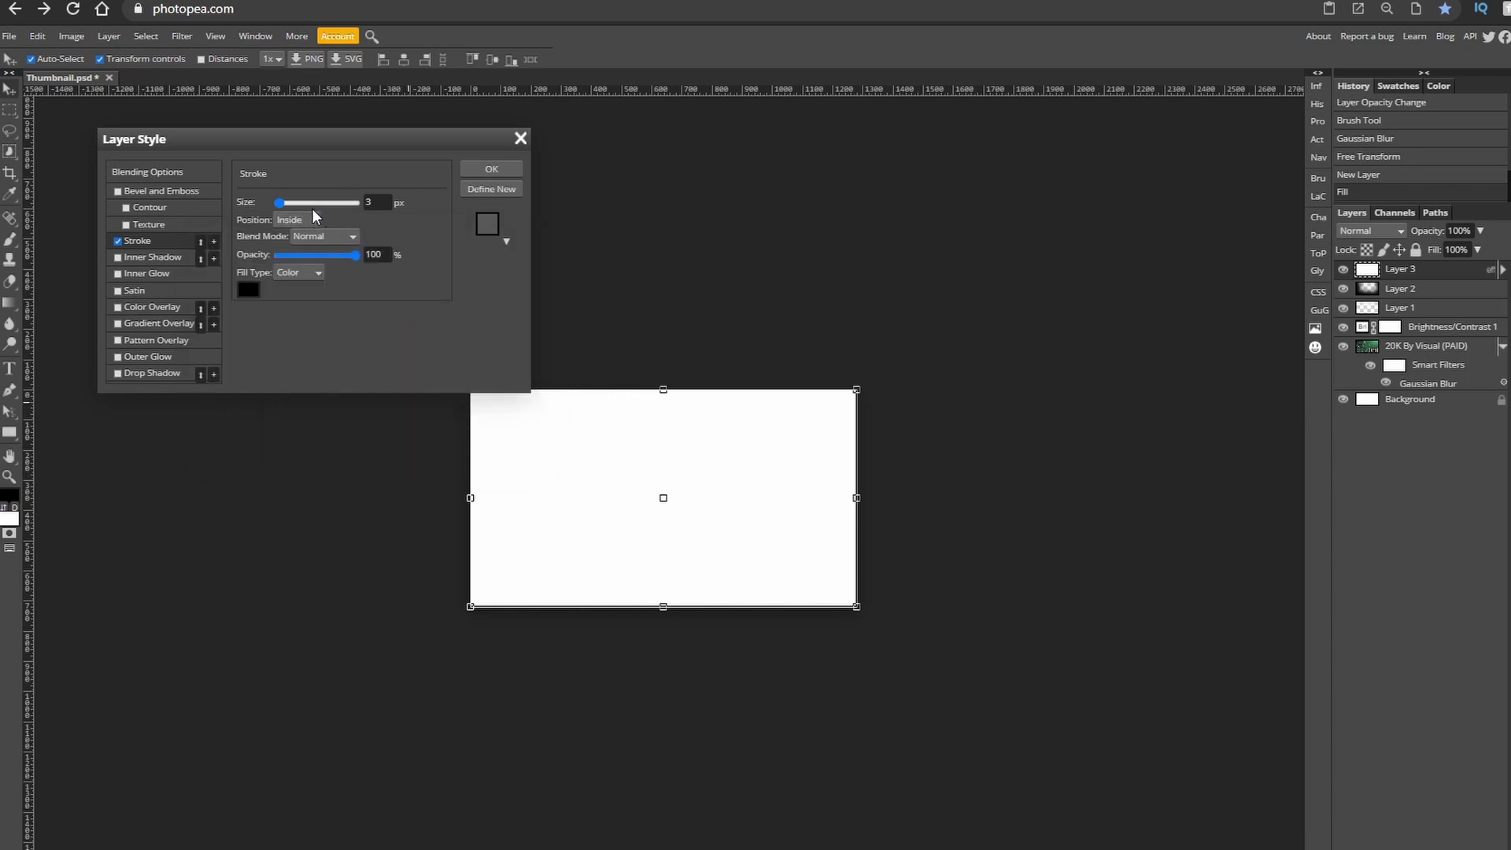
Step: Set the stroke size to 20 px and apply the layer style
{"action": "double_click", "coordinate": [382, 202]}
{"action": "type", "text": "15"}
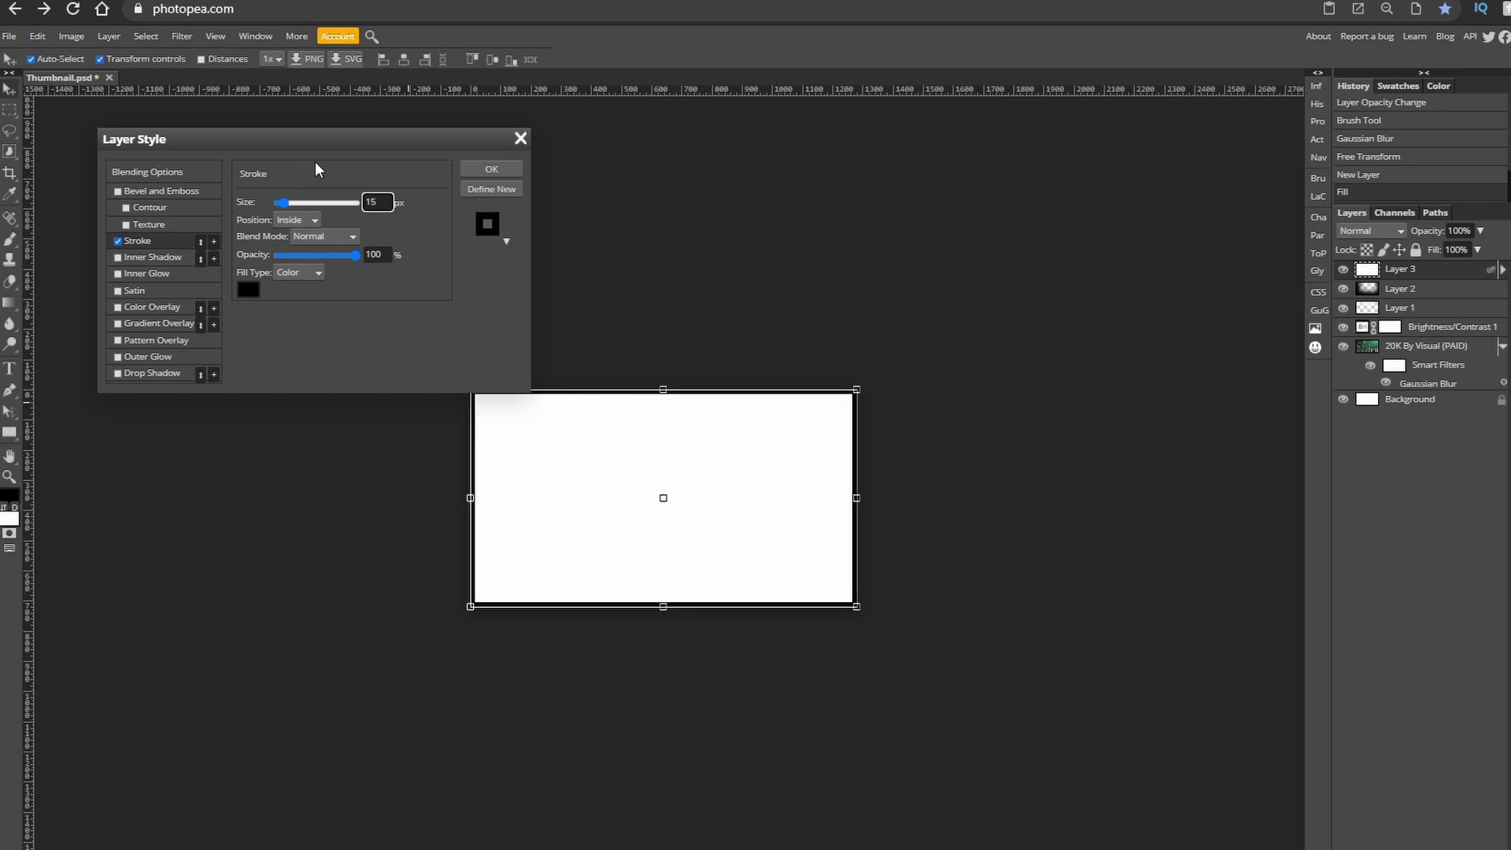
{"action": "key", "text": "BackSpace"}
{"action": "key", "text": "BackSpace"}
{"action": "type", "text": "20"}
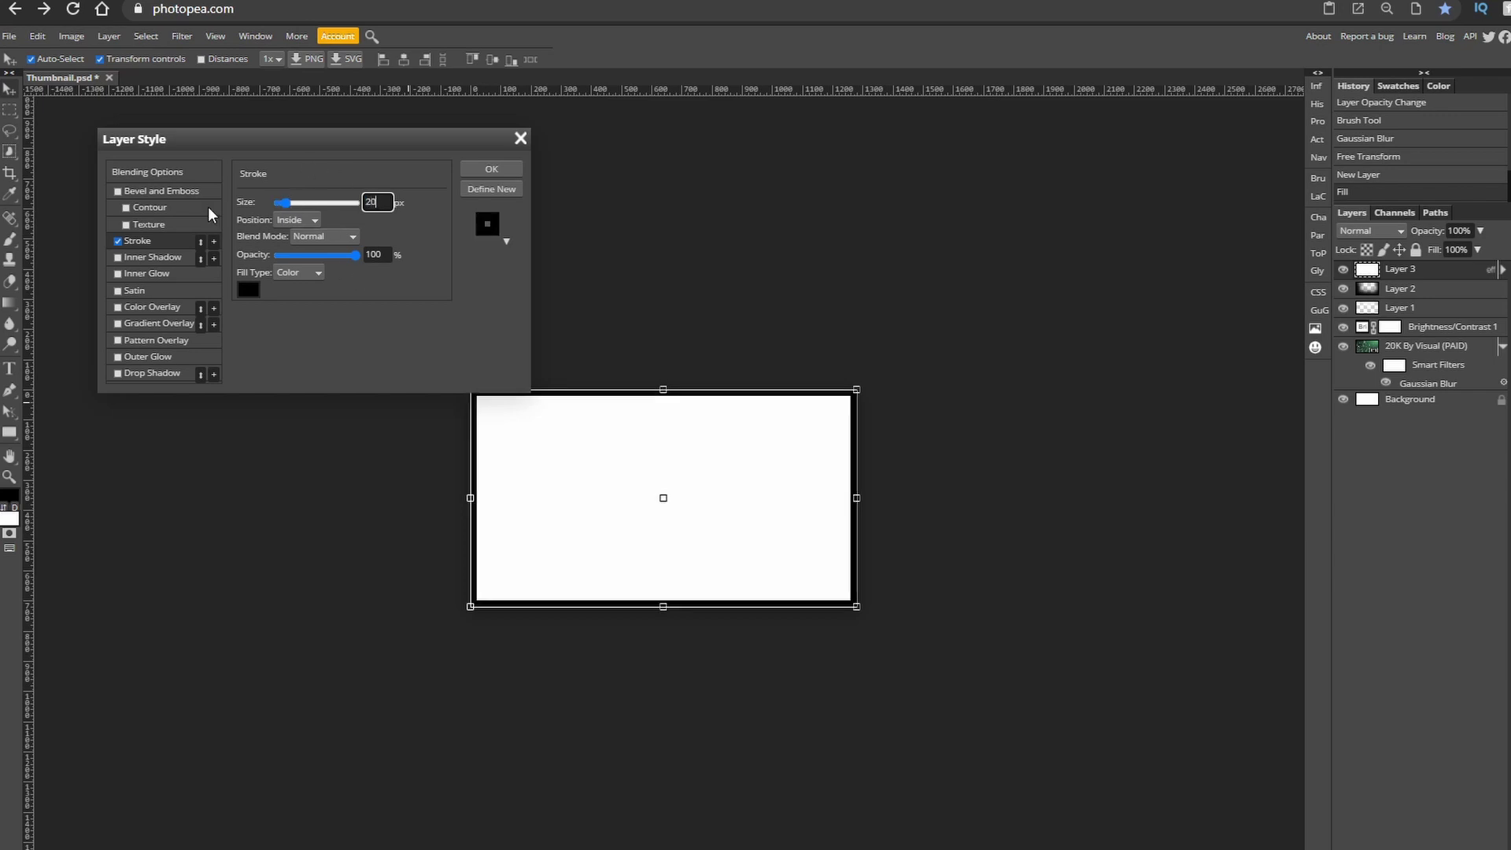
{"action": "scroll", "coordinate": [713, 556], "scroll_direction": "up", "scroll_amount": 2}
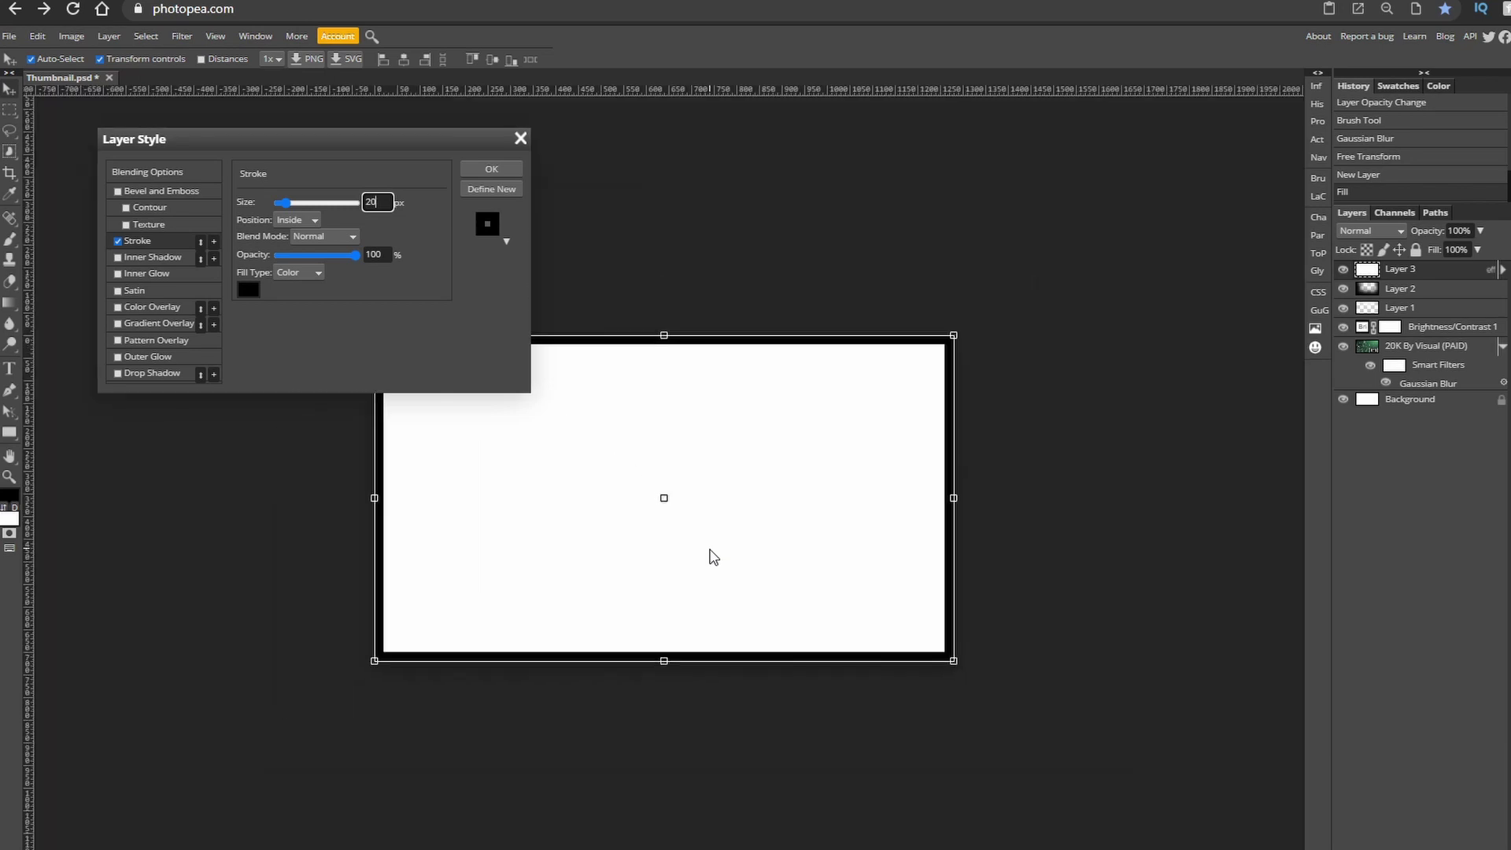
{"action": "left_click", "coordinate": [490, 173]}
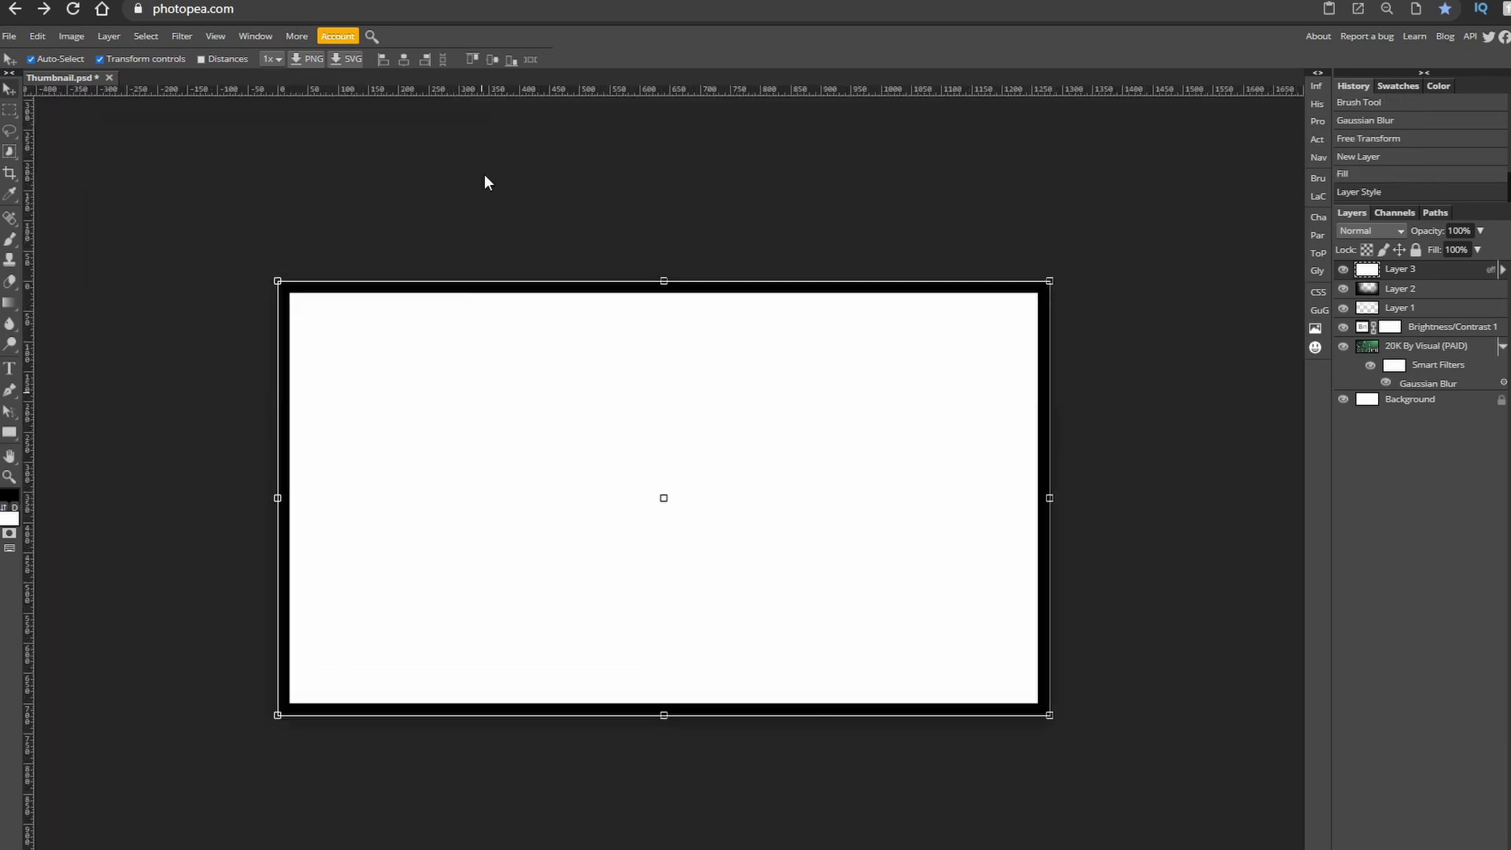
Step: Set Layer 3's Fill to 0% and its Opacity to 61%
{"action": "left_click", "coordinate": [1478, 249]}
{"action": "left_click_drag", "start_coordinate": [1465, 269], "coordinate": [1365, 273]}
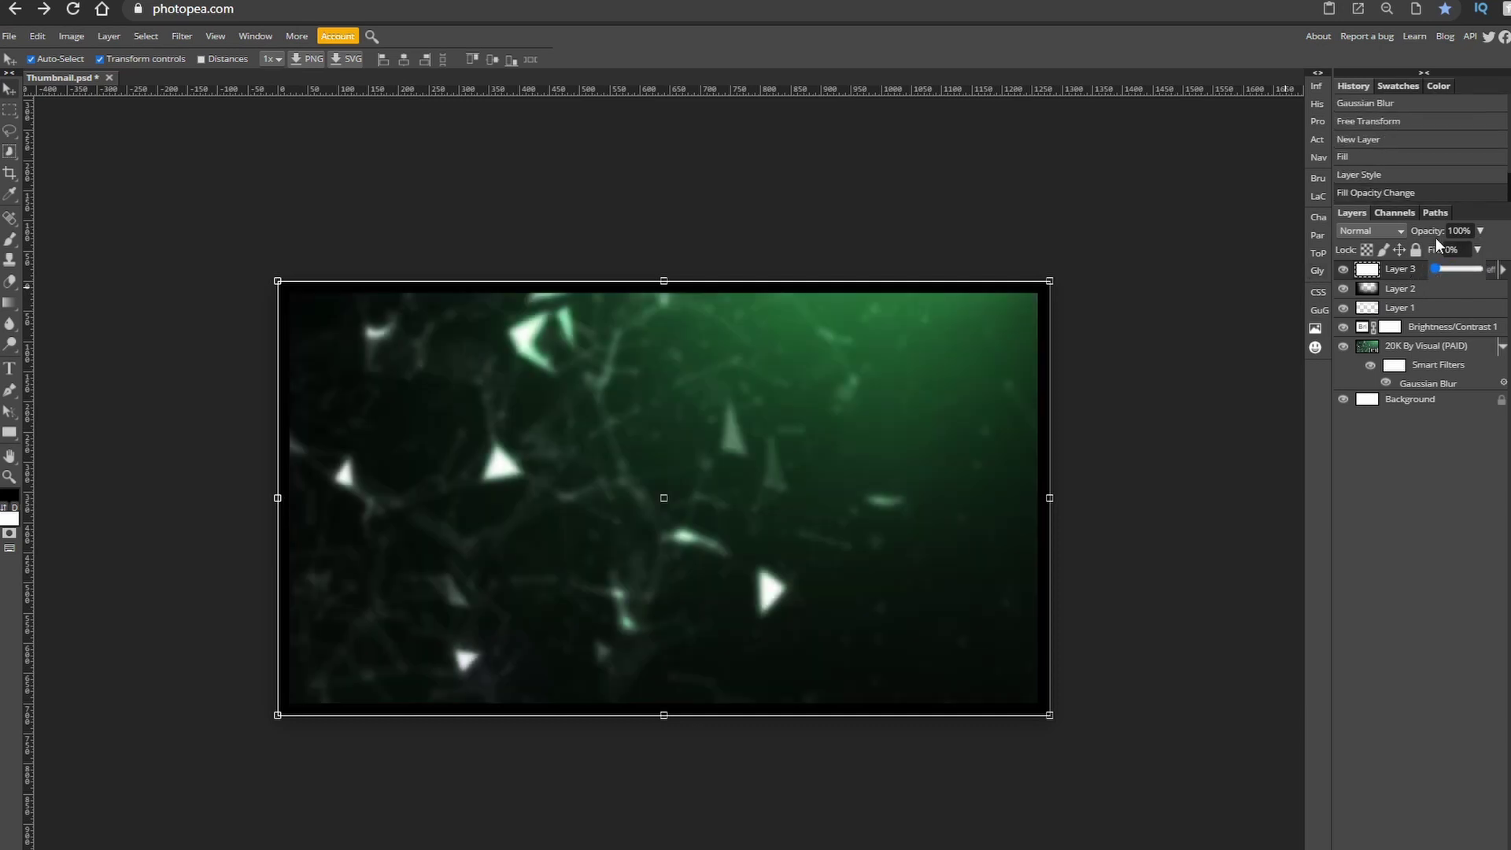
{"action": "left_click", "coordinate": [1480, 231]}
{"action": "left_click_drag", "start_coordinate": [1484, 251], "coordinate": [1438, 255]}
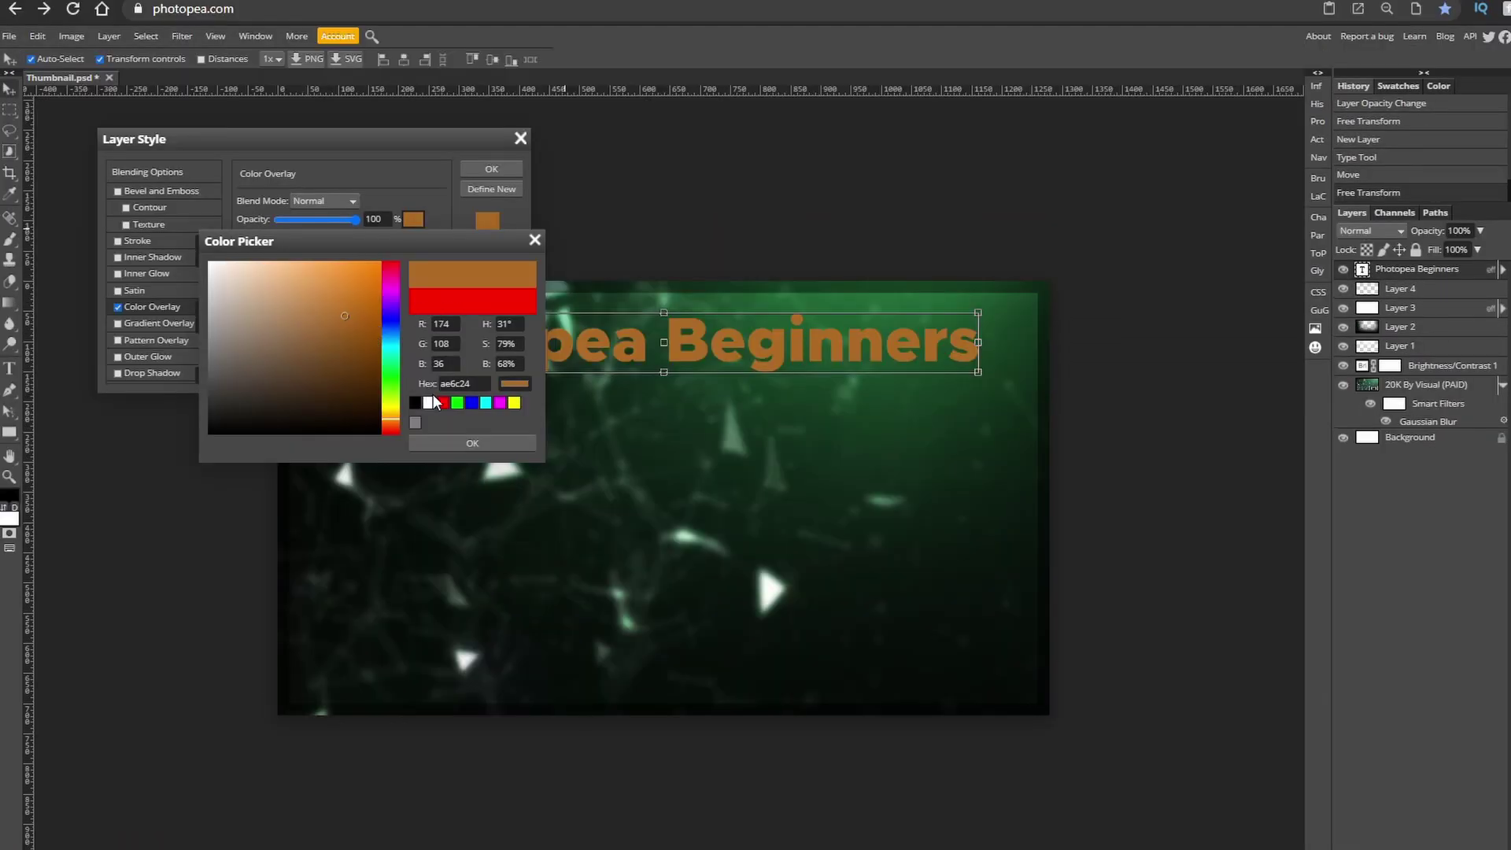
Step: Change the title's colour overlay to orange d5803a
{"action": "left_click", "coordinate": [458, 384]}
{"action": "type", "text": "d5803a"}
{"action": "key", "text": "Return"}
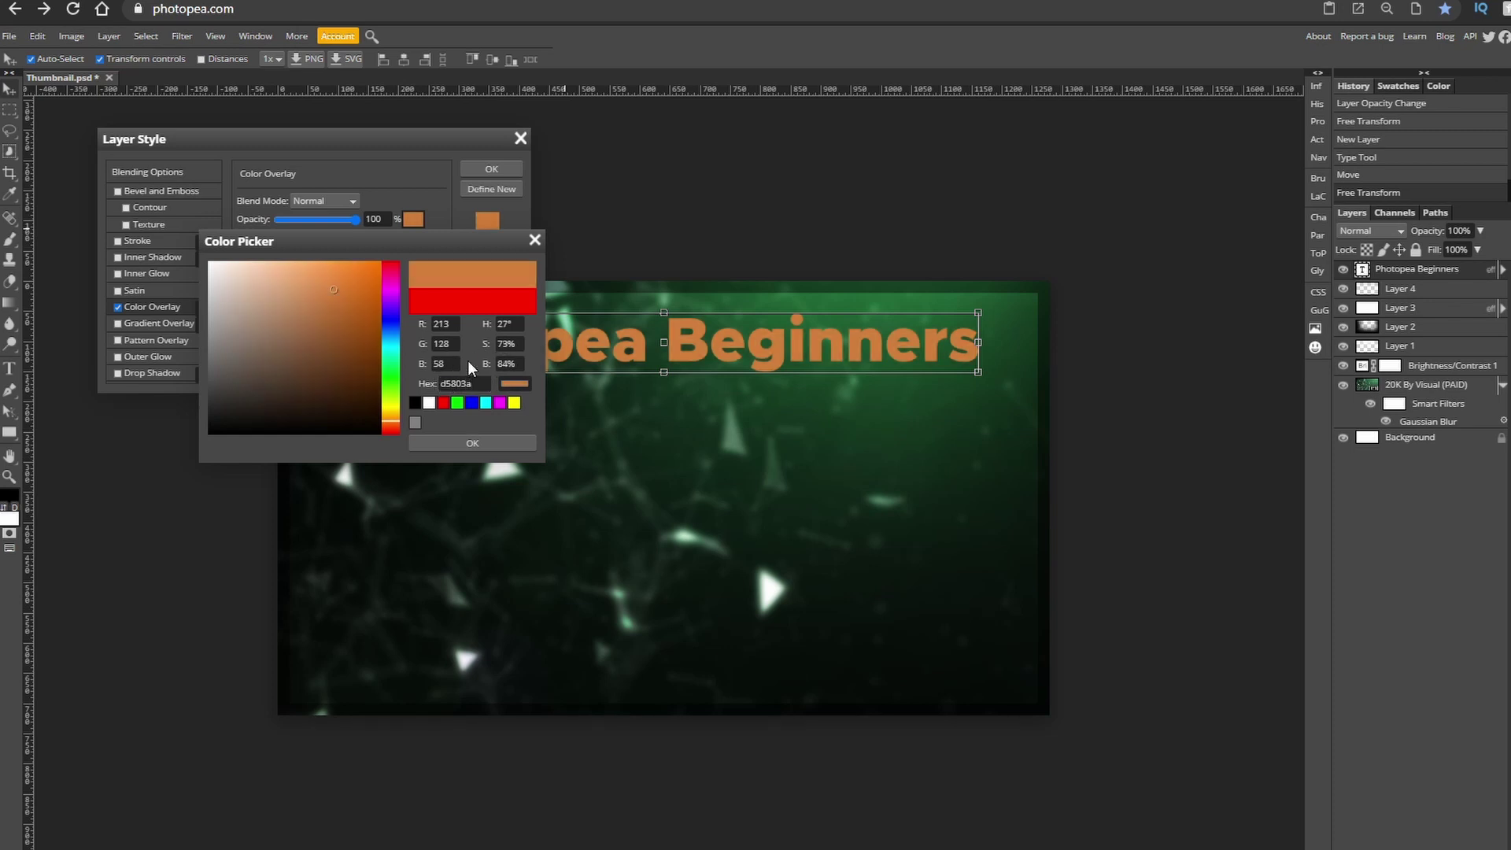
{"action": "left_click", "coordinate": [488, 441]}
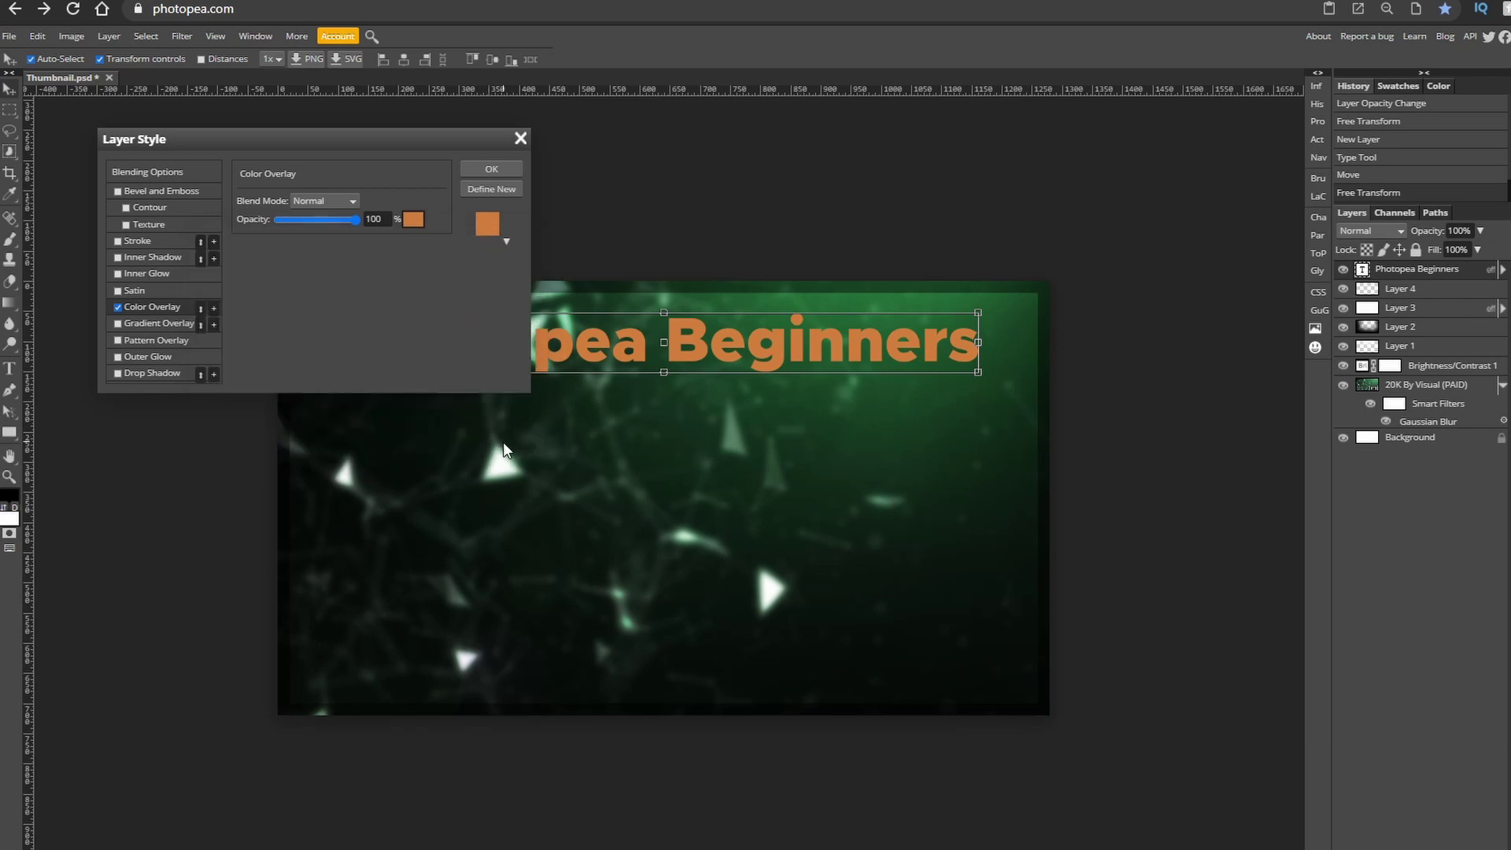
Step: Add a Normal 7e4324 inner shadow at 100% opacity, distance 2, and enable Drop Shadow
{"action": "left_click", "coordinate": [135, 253]}
{"action": "left_click", "coordinate": [372, 202]}
{"action": "type", "text": "7"}
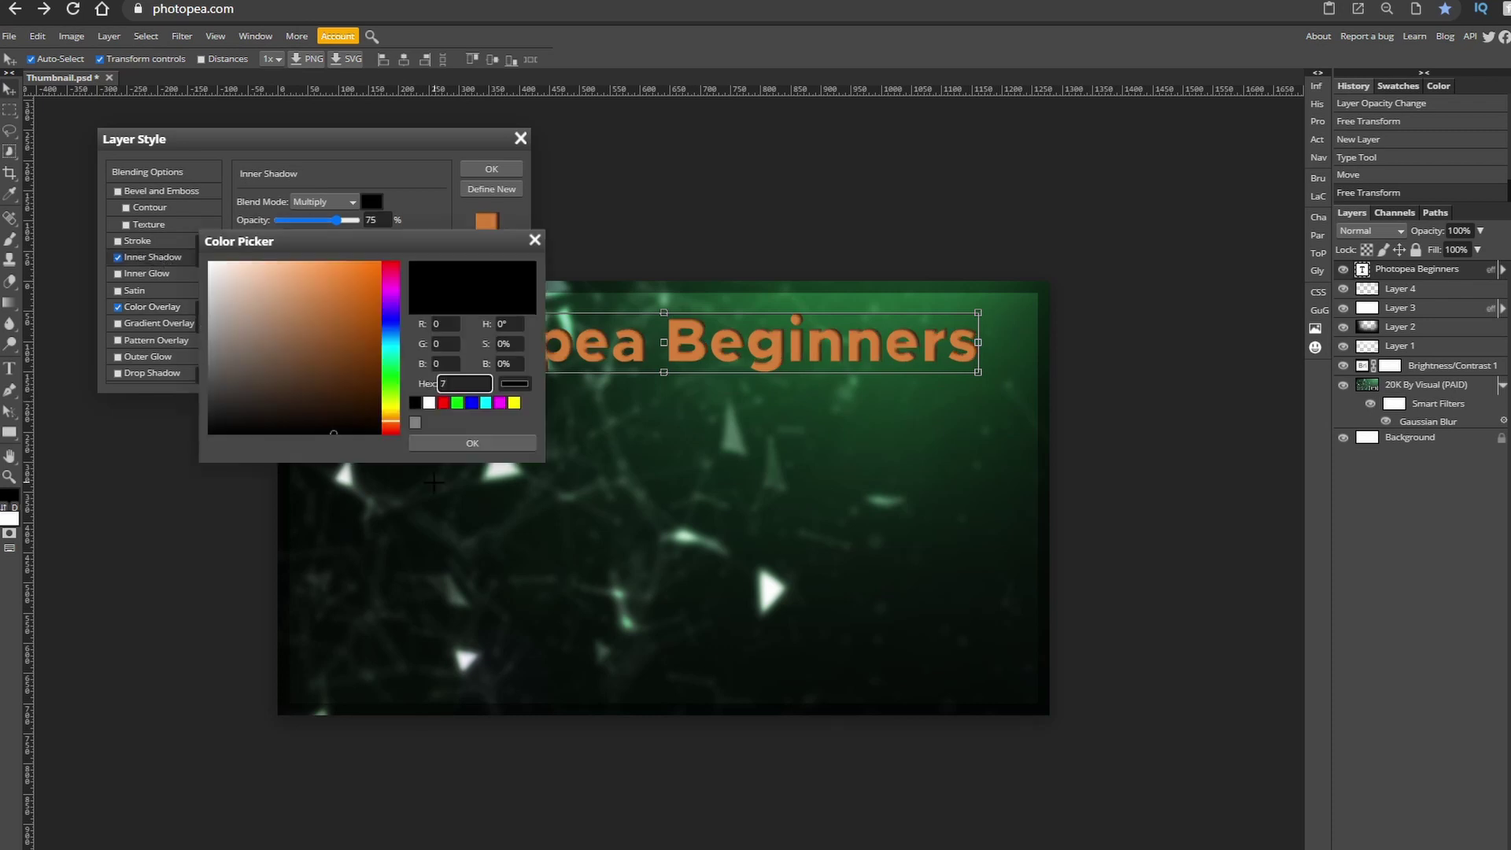
{"action": "type", "text": "e4324"}
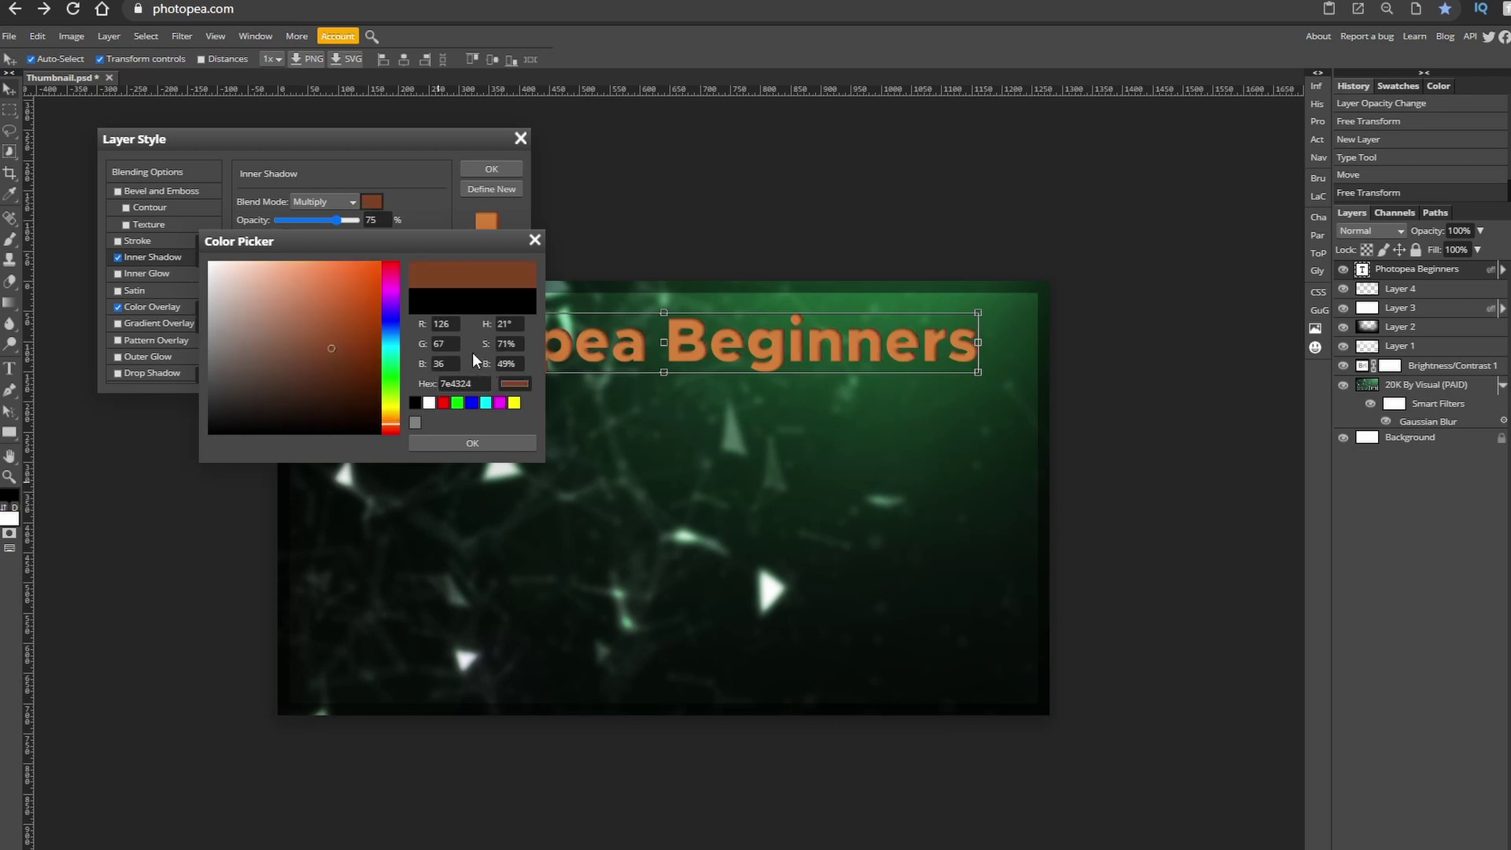
{"action": "key", "text": "Return"}
{"action": "left_click_drag", "start_coordinate": [337, 219], "coordinate": [398, 225]}
{"action": "left_click", "coordinate": [324, 202]}
{"action": "left_click", "coordinate": [329, 217]}
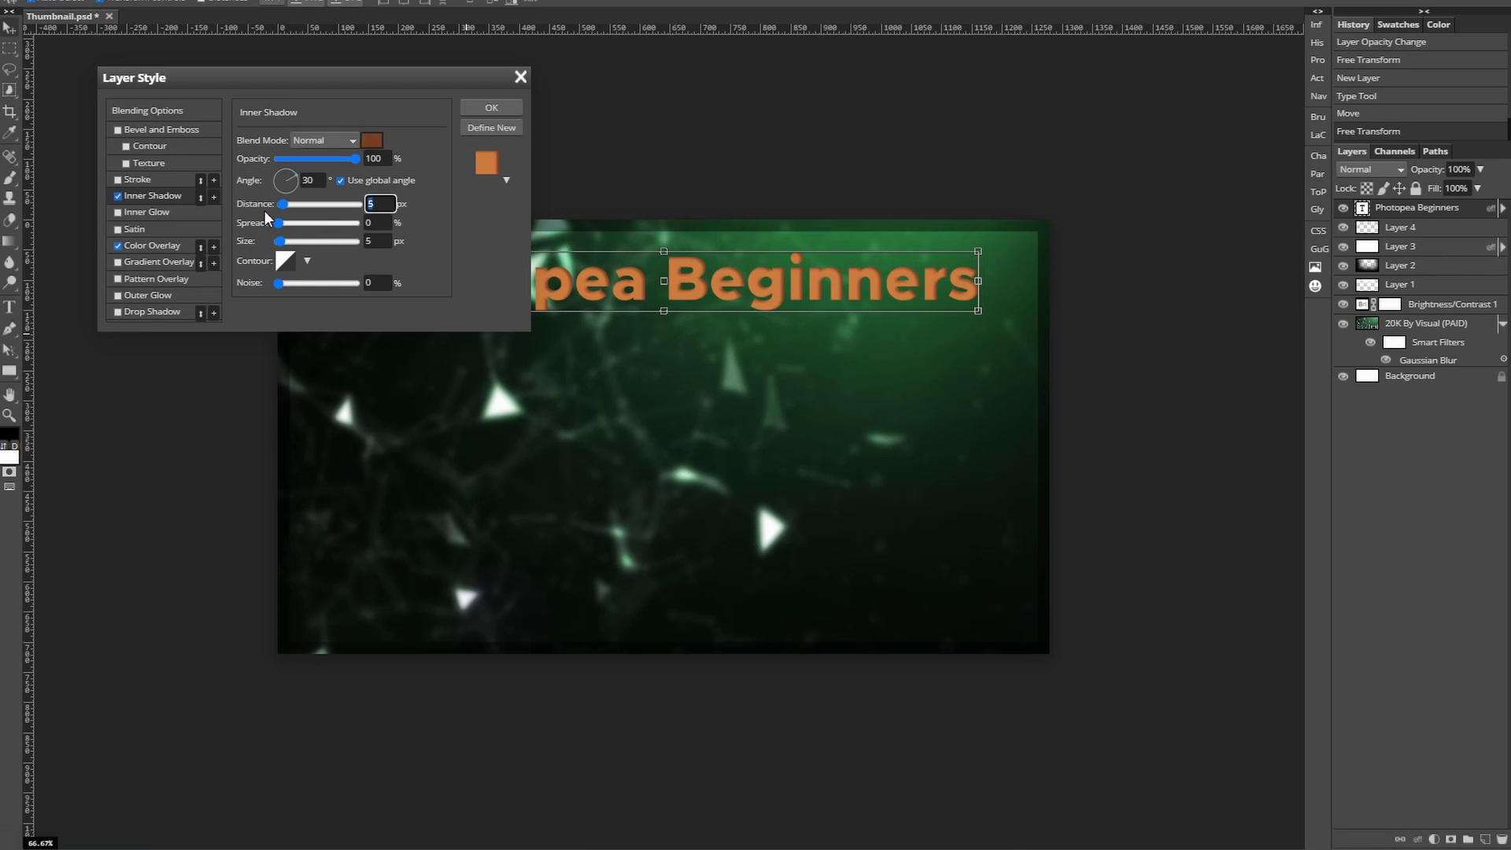
{"action": "left_click_drag", "start_coordinate": [263, 206], "coordinate": [246, 240]}
{"action": "type", "text": "00"}
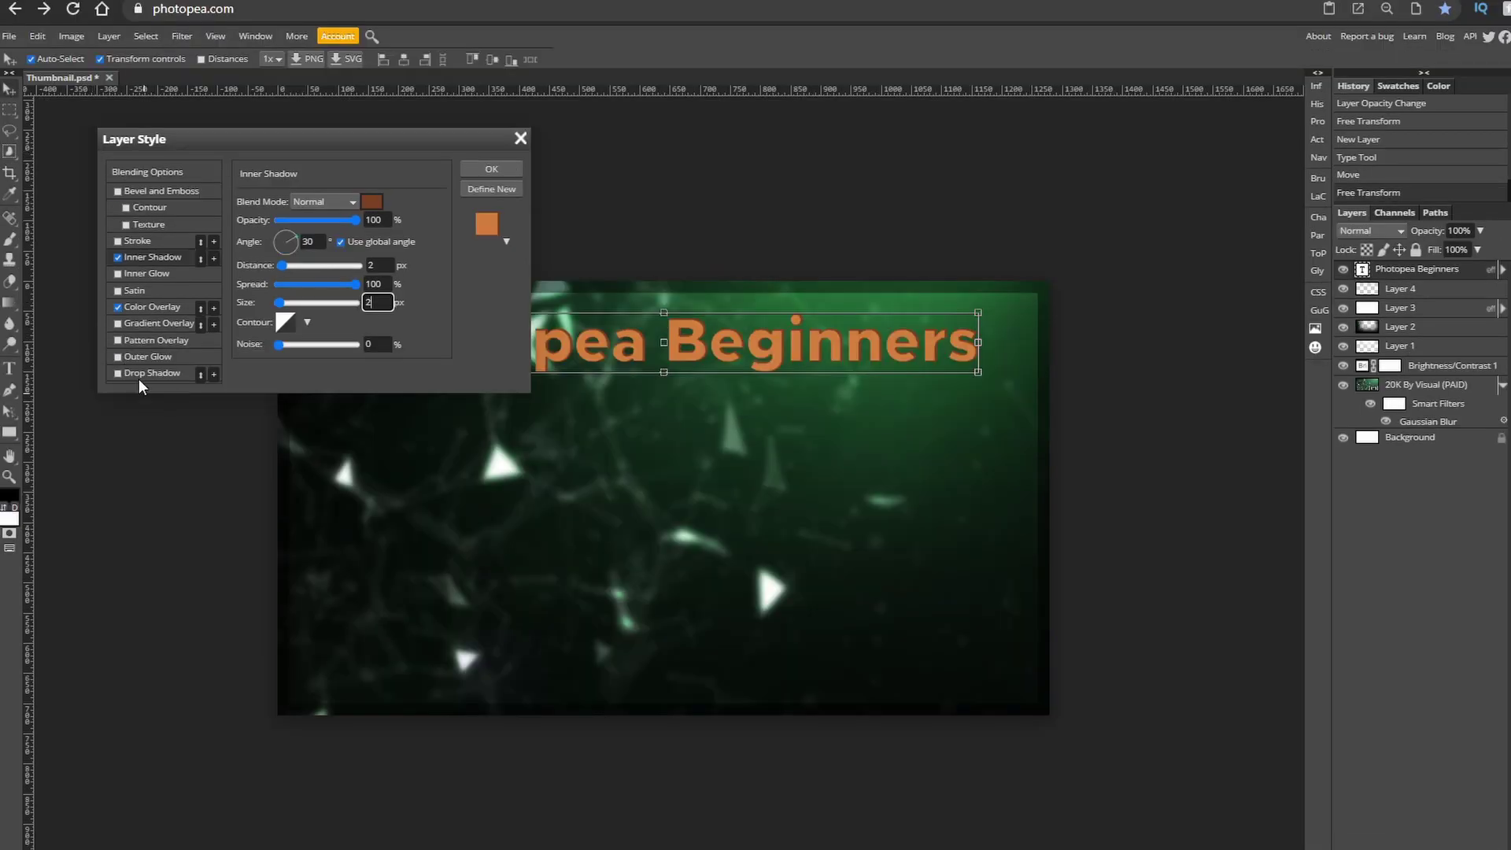
{"action": "left_click", "coordinate": [139, 378]}
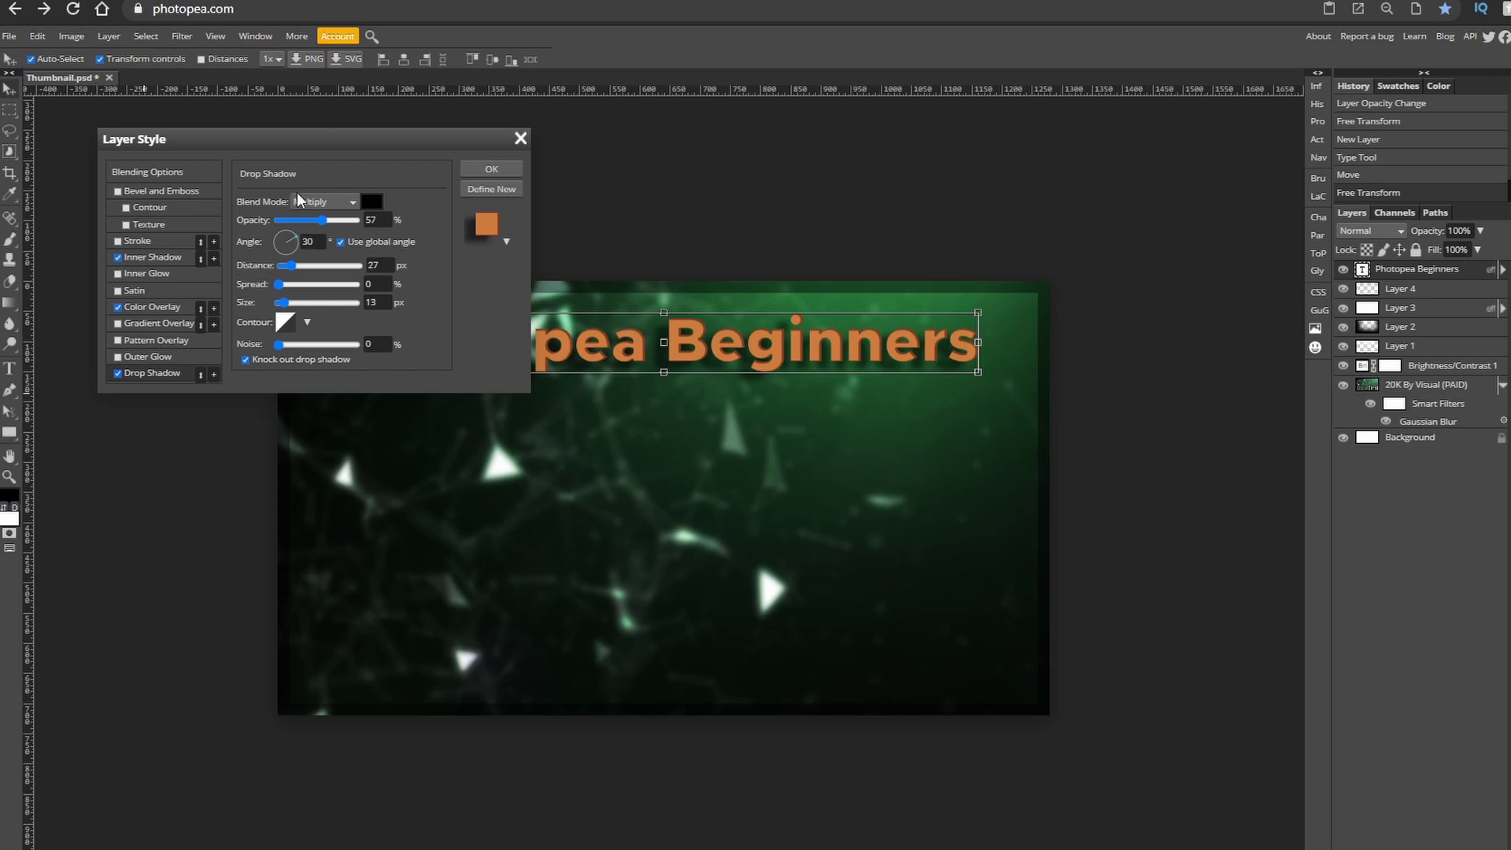
Step: Set the title's drop shadow to Normal, 100% opacity, distance 0, spread 100, size 5
{"action": "left_click", "coordinate": [323, 201]}
{"action": "left_click", "coordinate": [308, 215]}
{"action": "left_click_drag", "start_coordinate": [323, 219], "coordinate": [398, 221]}
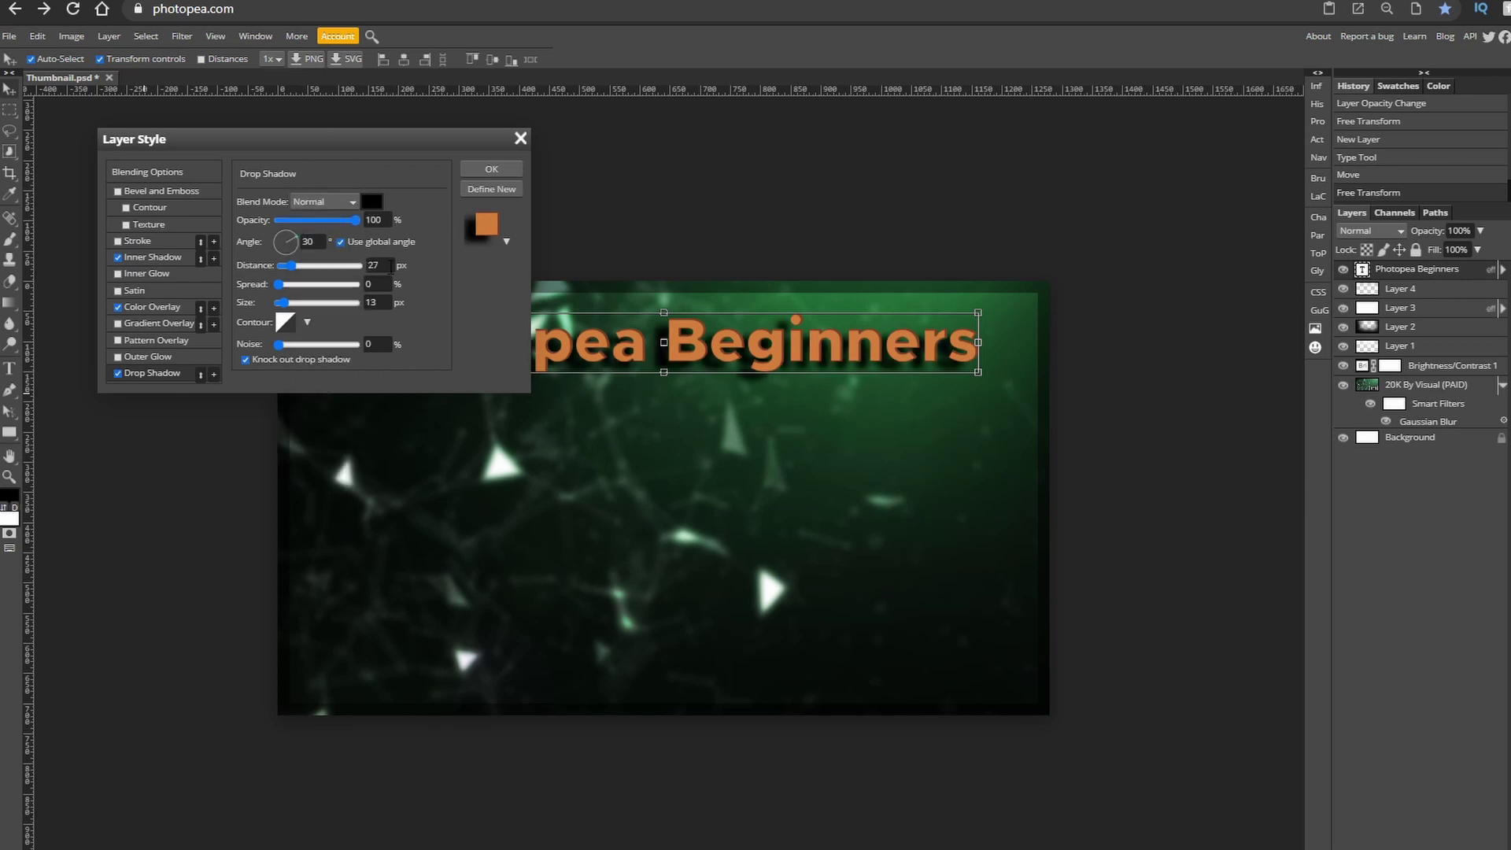
{"action": "double_click", "coordinate": [386, 265]}
{"action": "type", "text": "0"}
{"action": "key", "text": "Tab"}
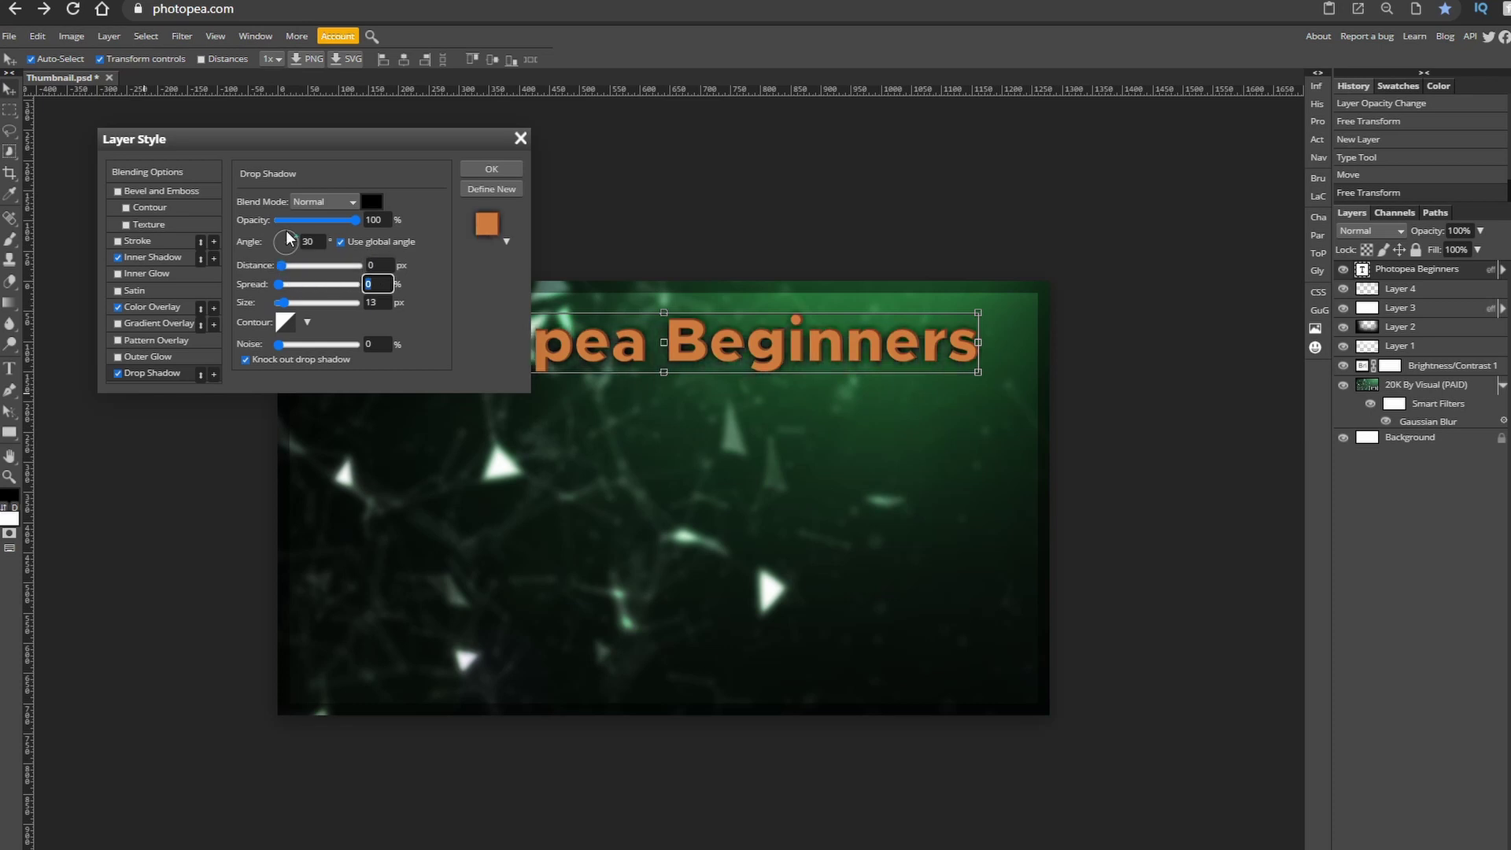
{"action": "type", "text": "100"}
{"action": "key", "text": "Return"}
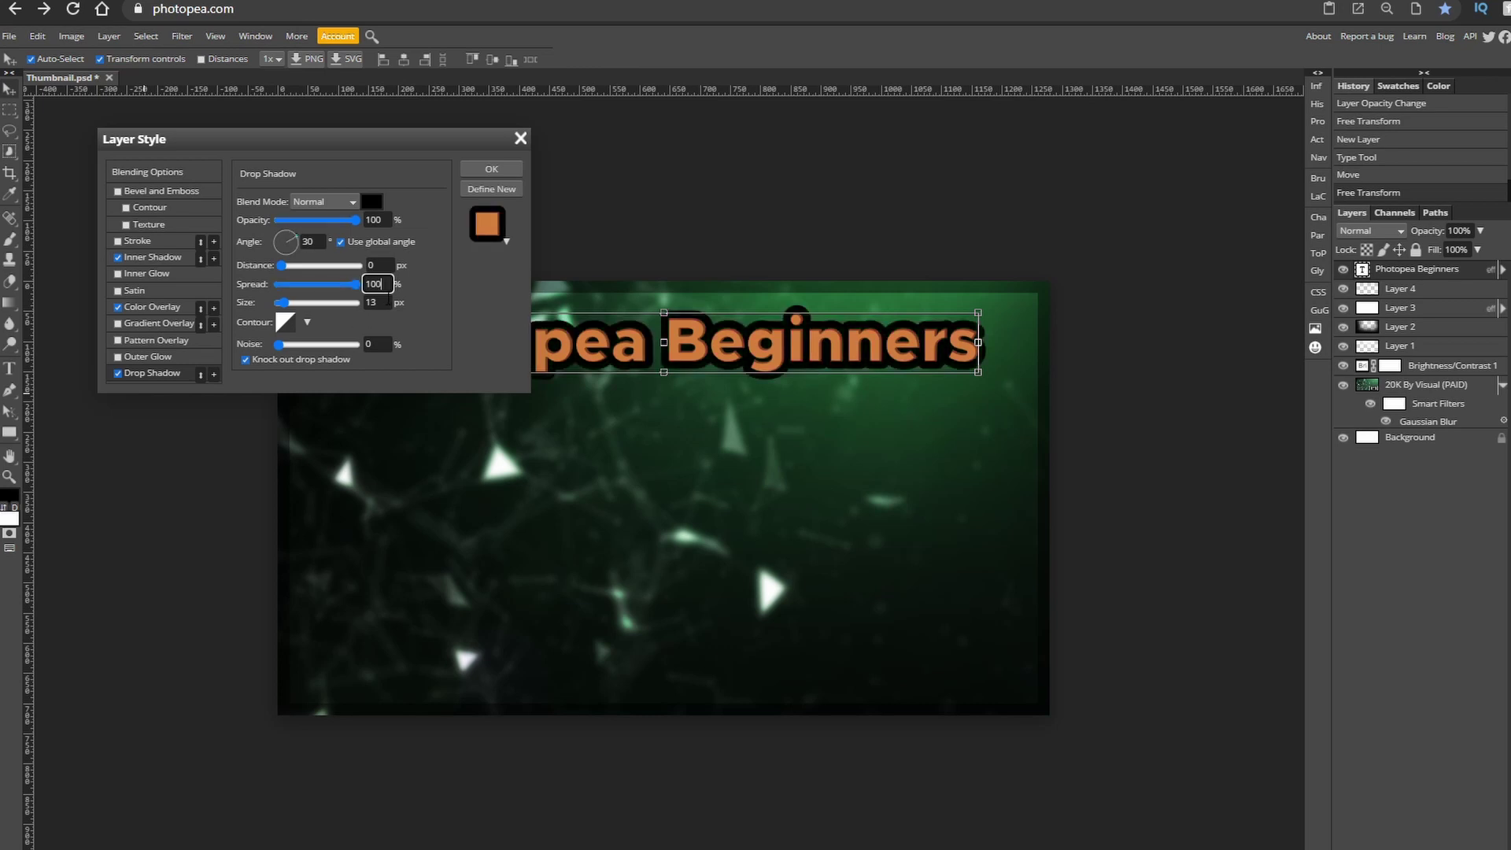
{"action": "key", "text": "Tab"}
{"action": "type", "text": "5"}
{"action": "key", "text": "Return"}
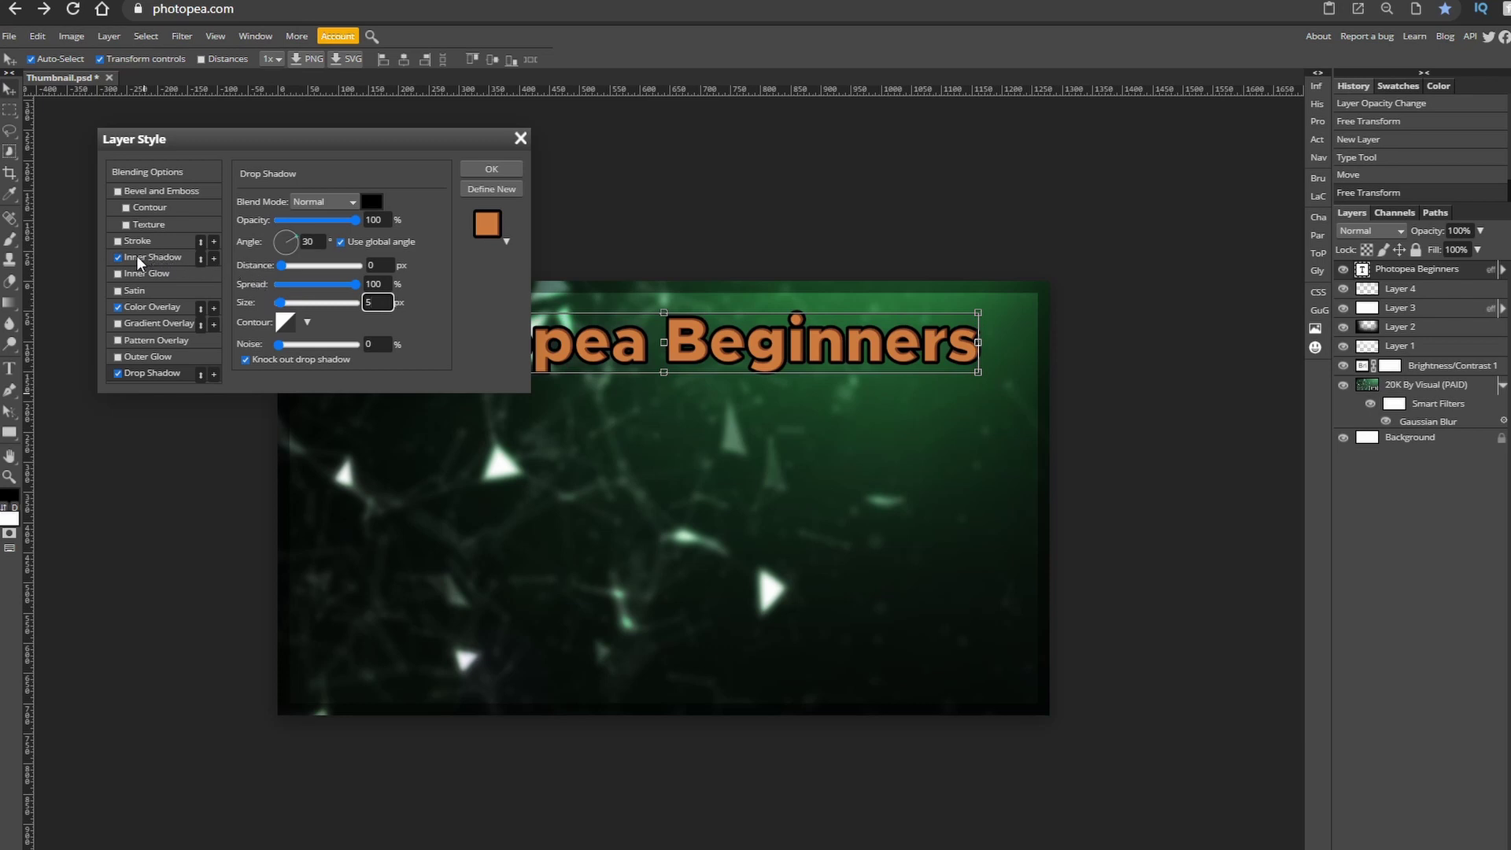
Step: Add a second drop shadow coloured 843cd7 with size 7
{"action": "left_click", "coordinate": [213, 374]}
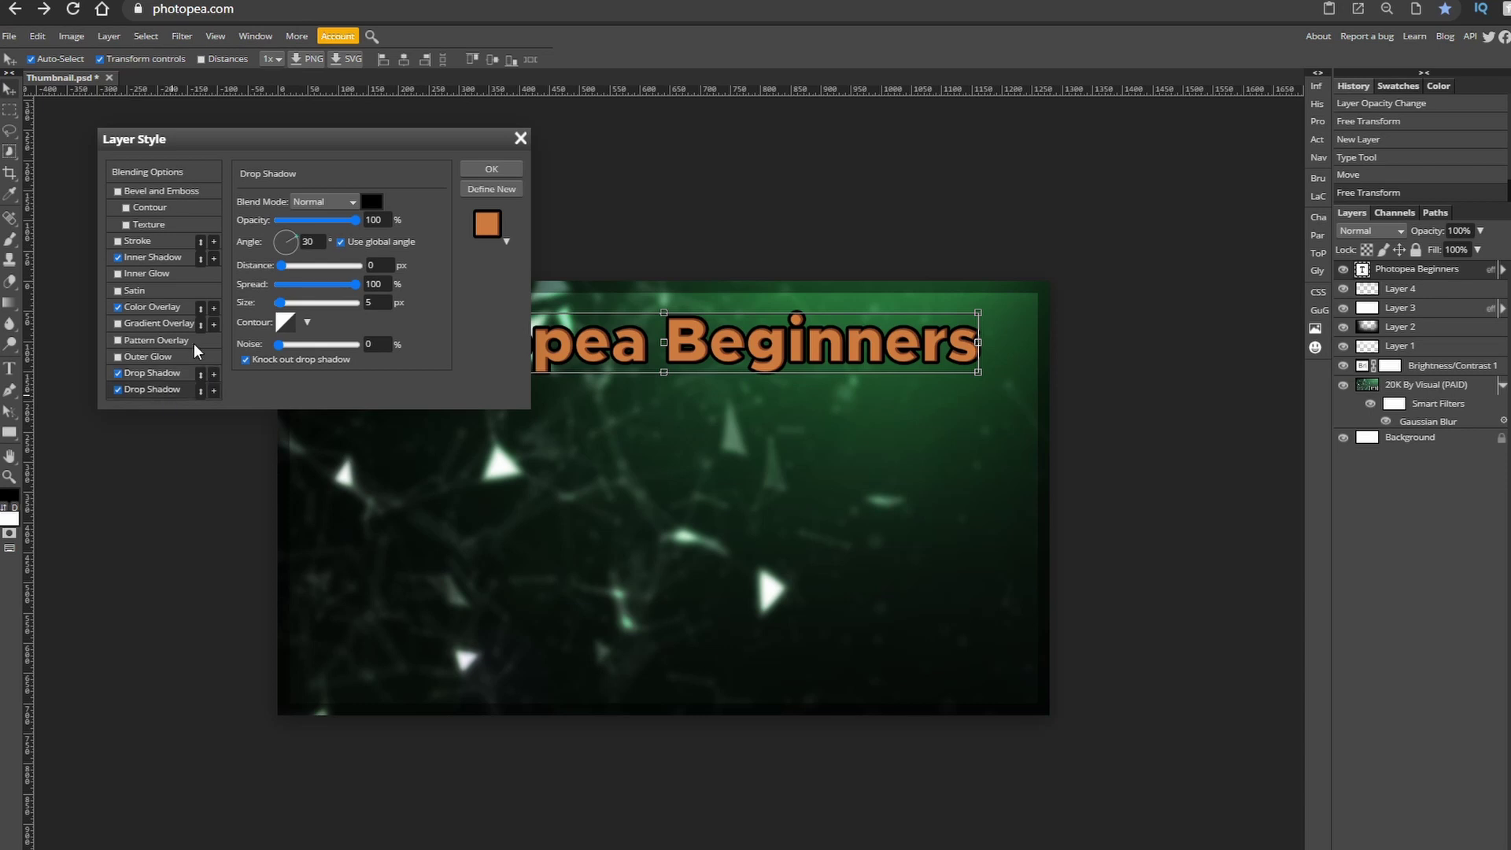
{"action": "left_click", "coordinate": [370, 202]}
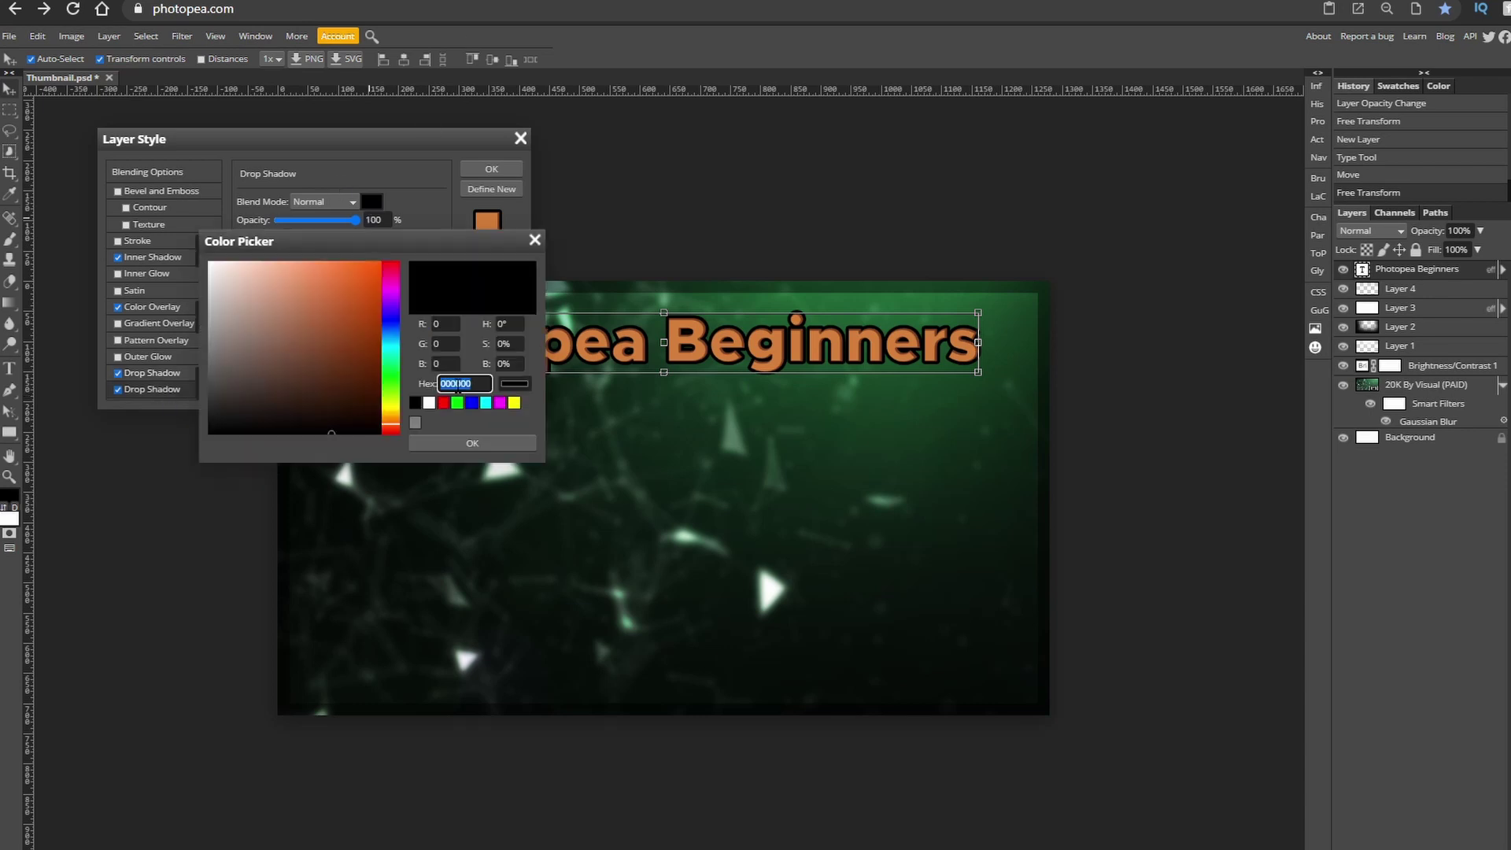
{"action": "type", "text": "843cd7"}
{"action": "key", "text": "Return"}
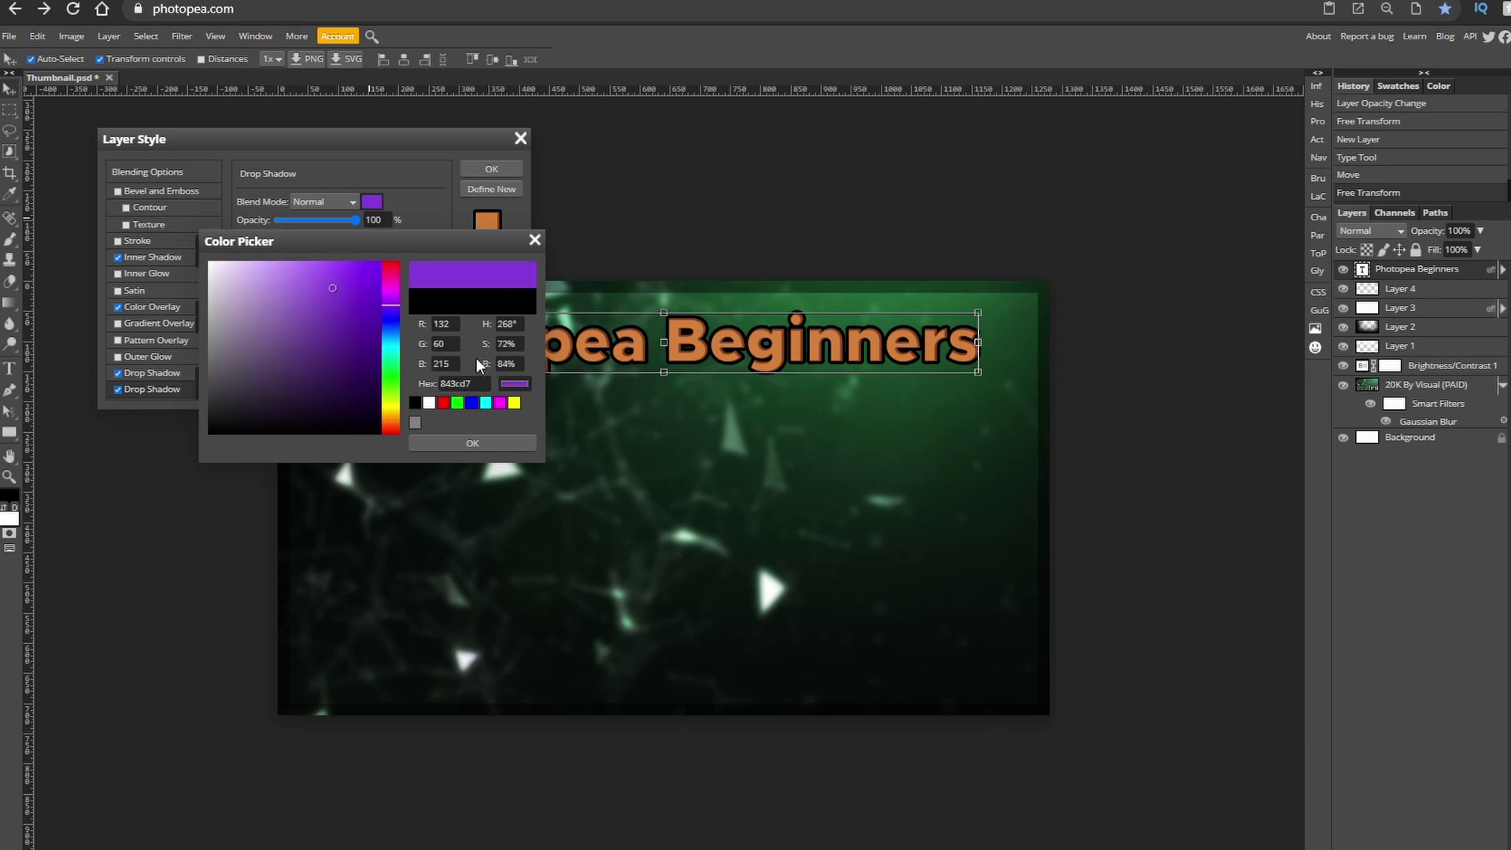
{"action": "left_click", "coordinate": [444, 443]}
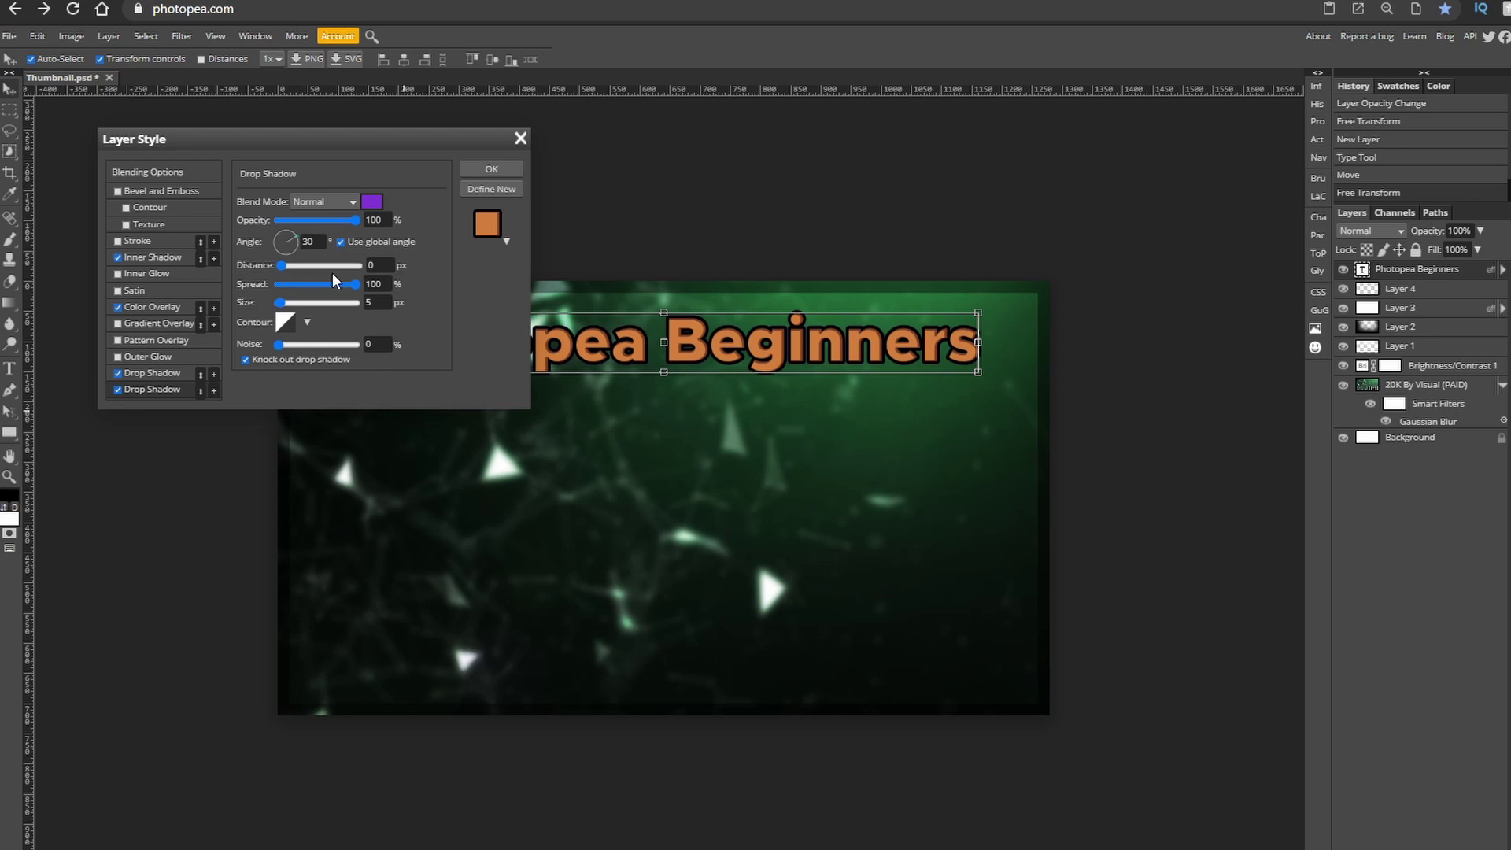
{"action": "left_click", "coordinate": [378, 303]}
{"action": "type", "text": "7"}
Step: Type 'GUIDE', then enlarge it and place it at the bottom centre below the title
{"action": "left_click", "coordinate": [480, 170]}
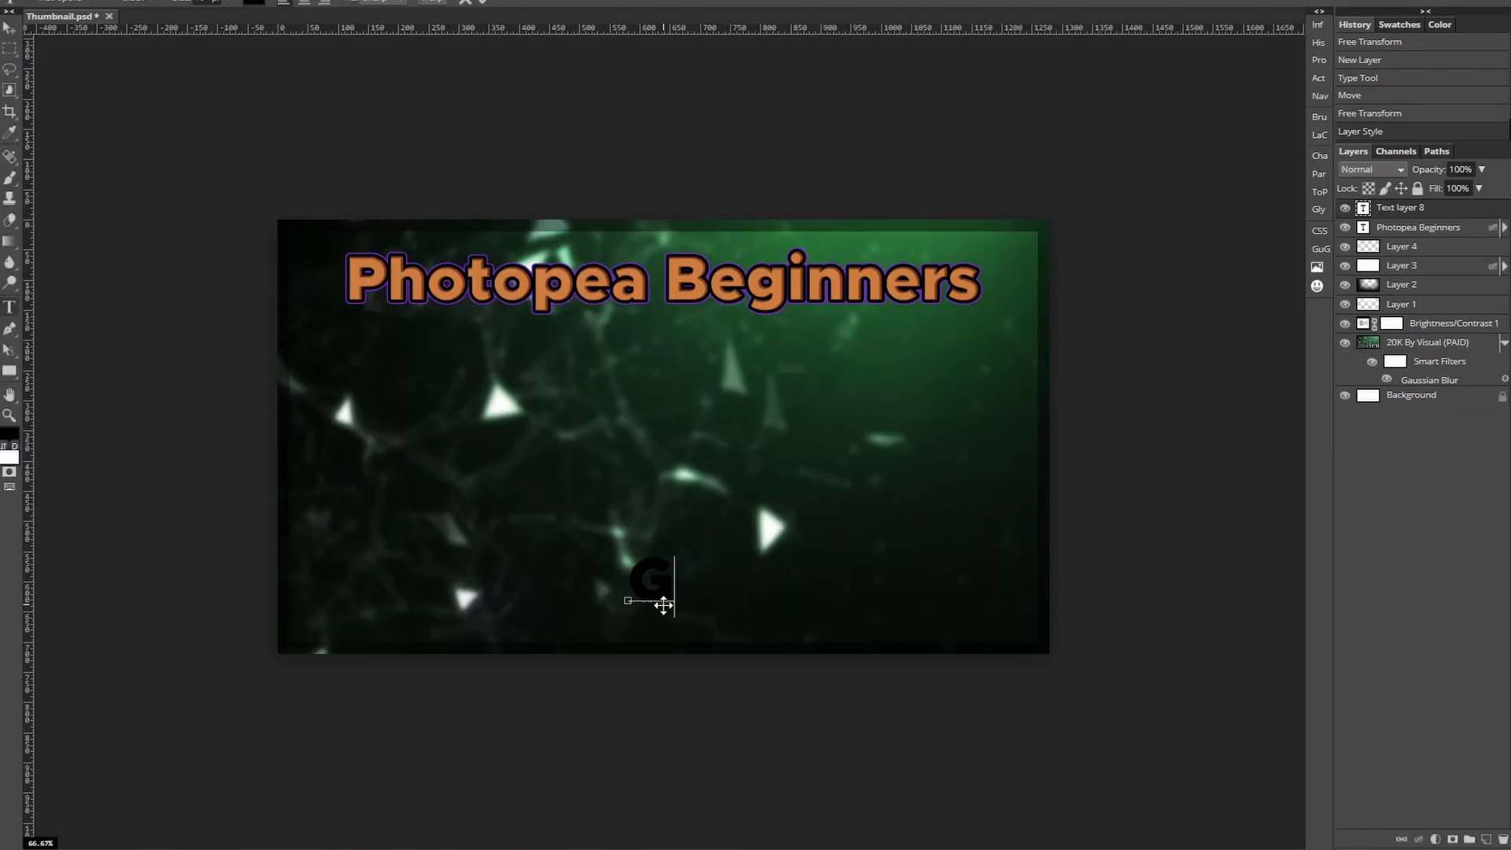
{"action": "type", "text": "GUIDE"}
{"action": "left_click_drag", "start_coordinate": [728, 583], "coordinate": [653, 598]}
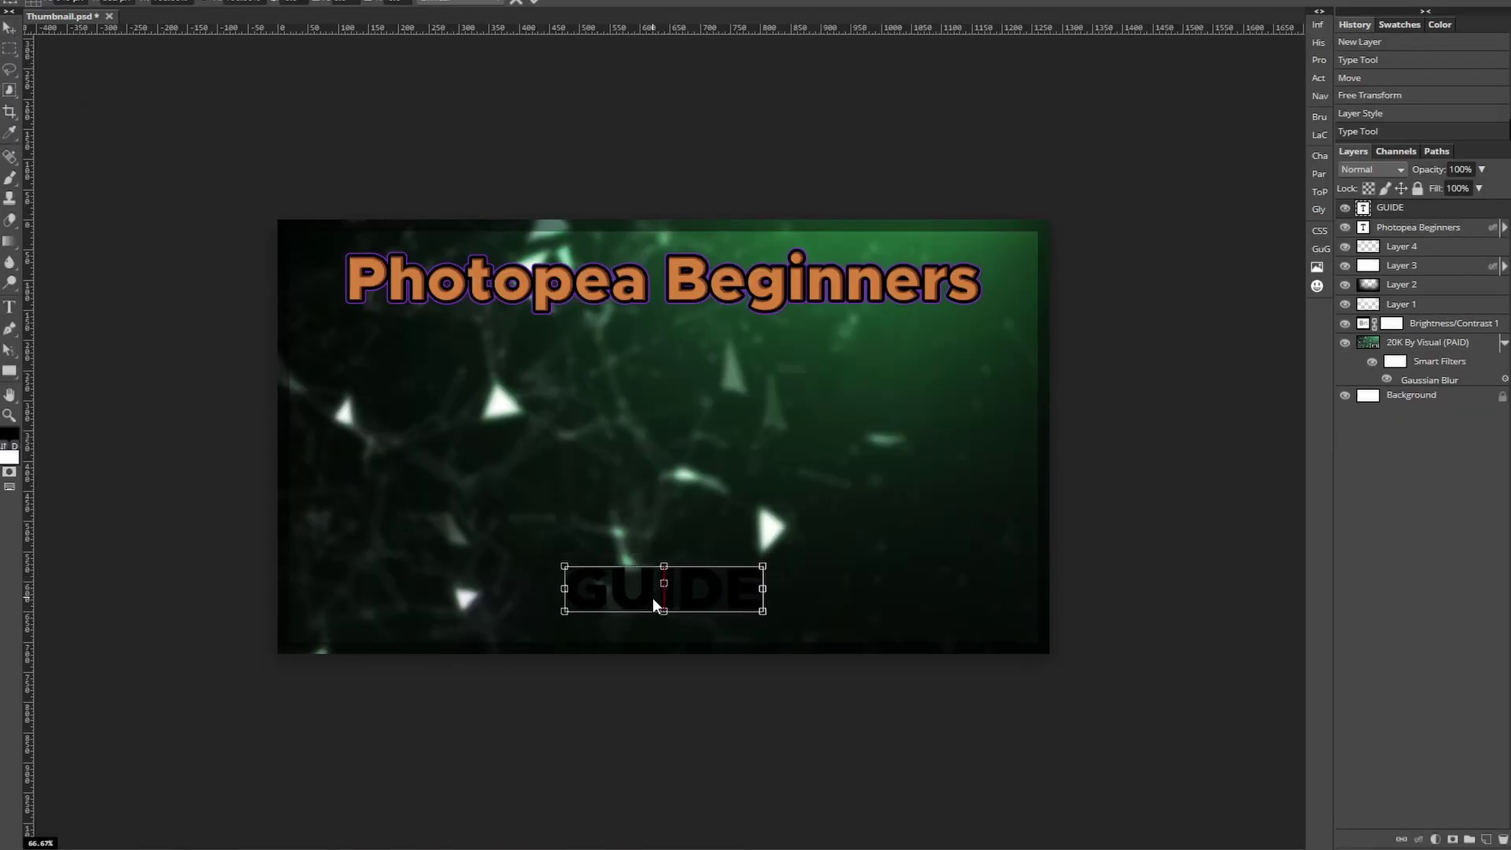
{"action": "left_click_drag", "start_coordinate": [562, 607], "coordinate": [472, 626]}
{"action": "left_click_drag", "start_coordinate": [692, 598], "coordinate": [678, 593]}
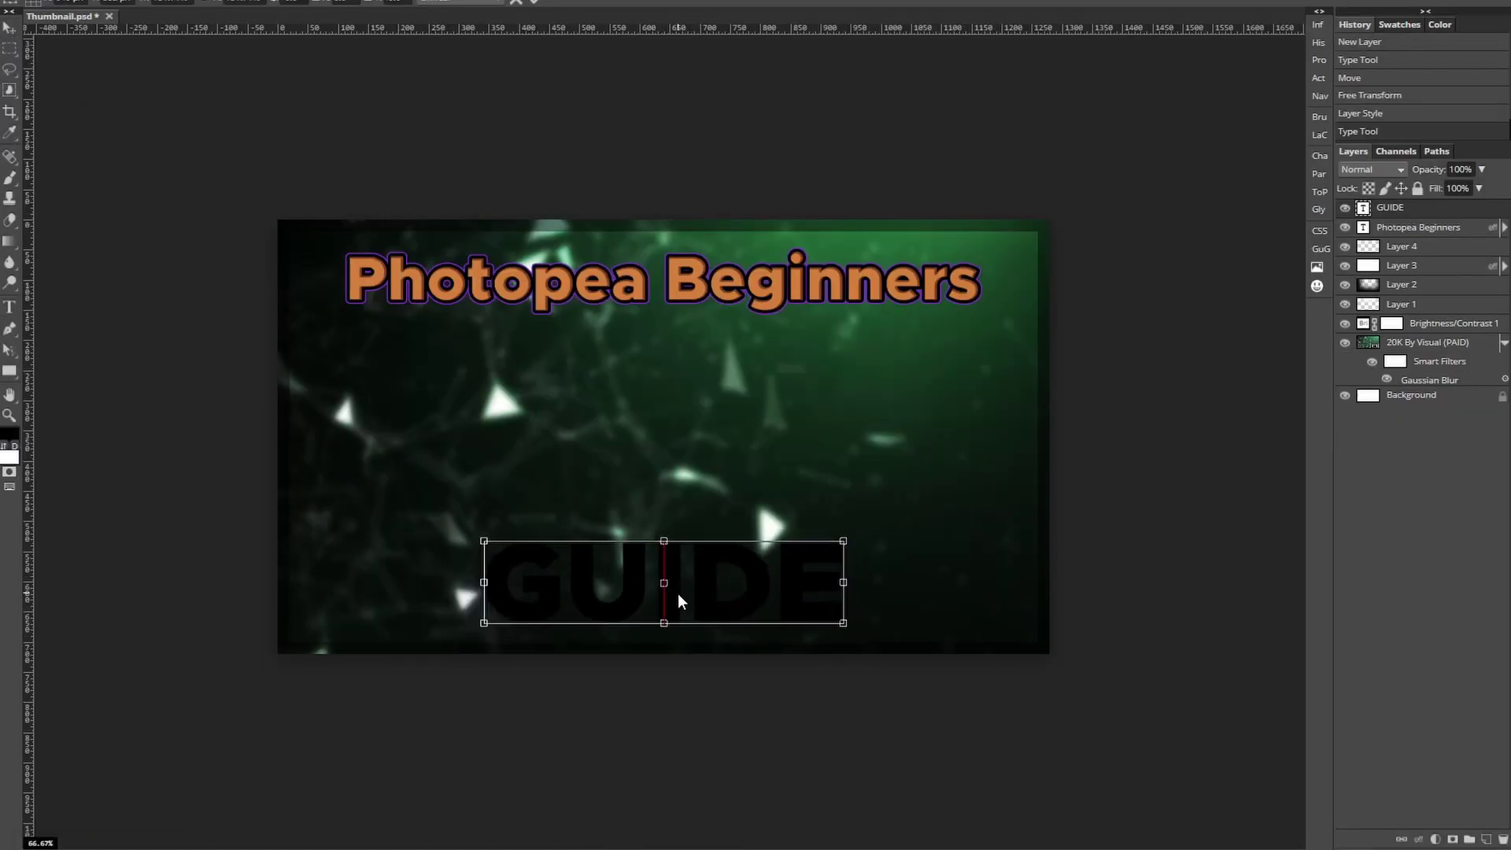
{"action": "double_click", "coordinate": [1405, 208]}
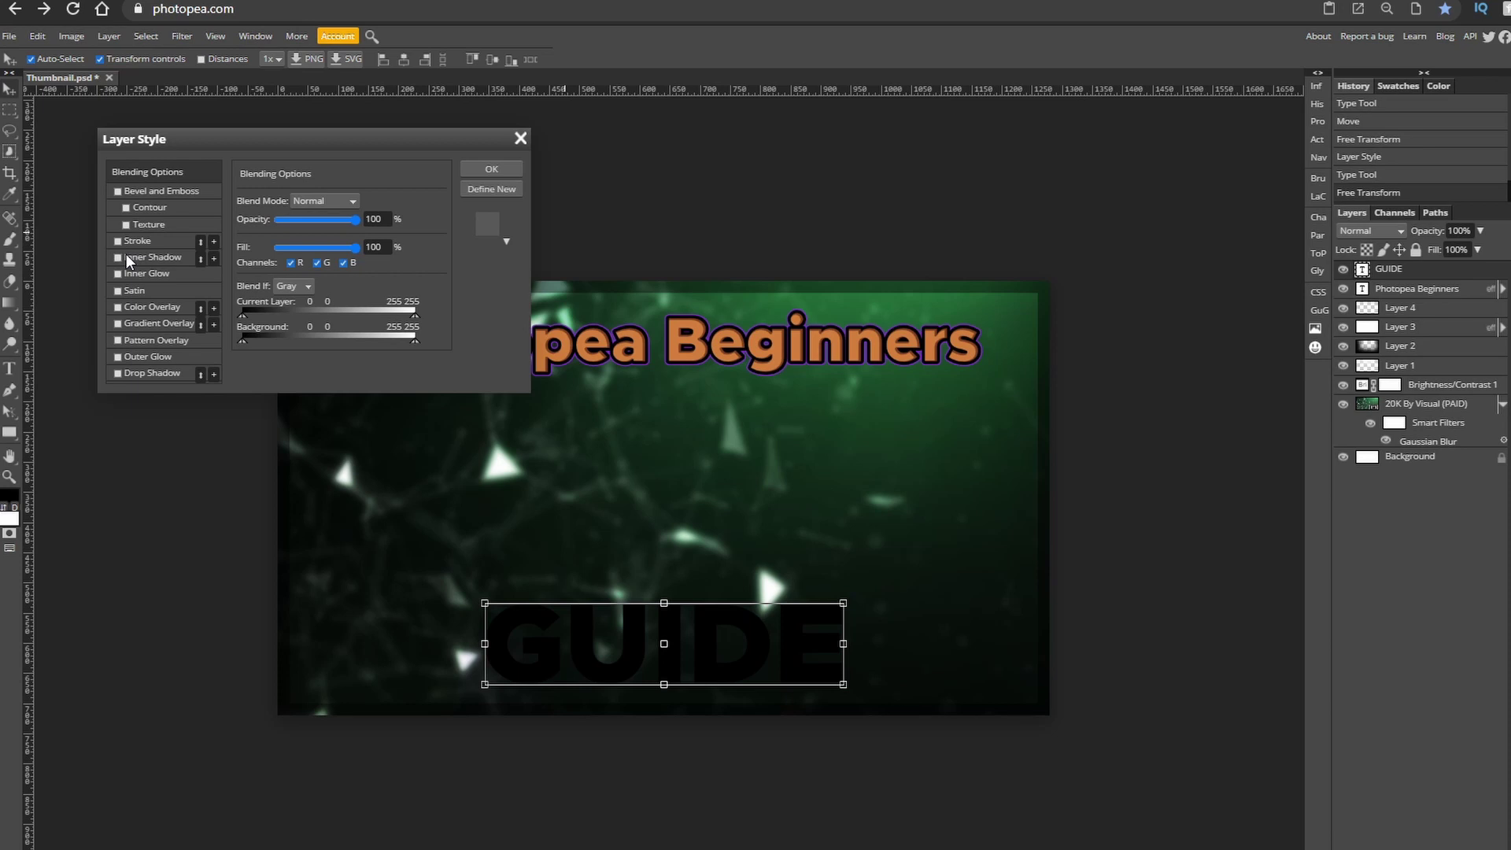
Step: Enable an Inner Shadow on GUIDE with the purple colour 9a64f2
{"action": "left_click", "coordinate": [126, 256]}
{"action": "left_click", "coordinate": [372, 201]}
{"action": "left_click", "coordinate": [464, 384]}
{"action": "type", "text": "9a64f"}
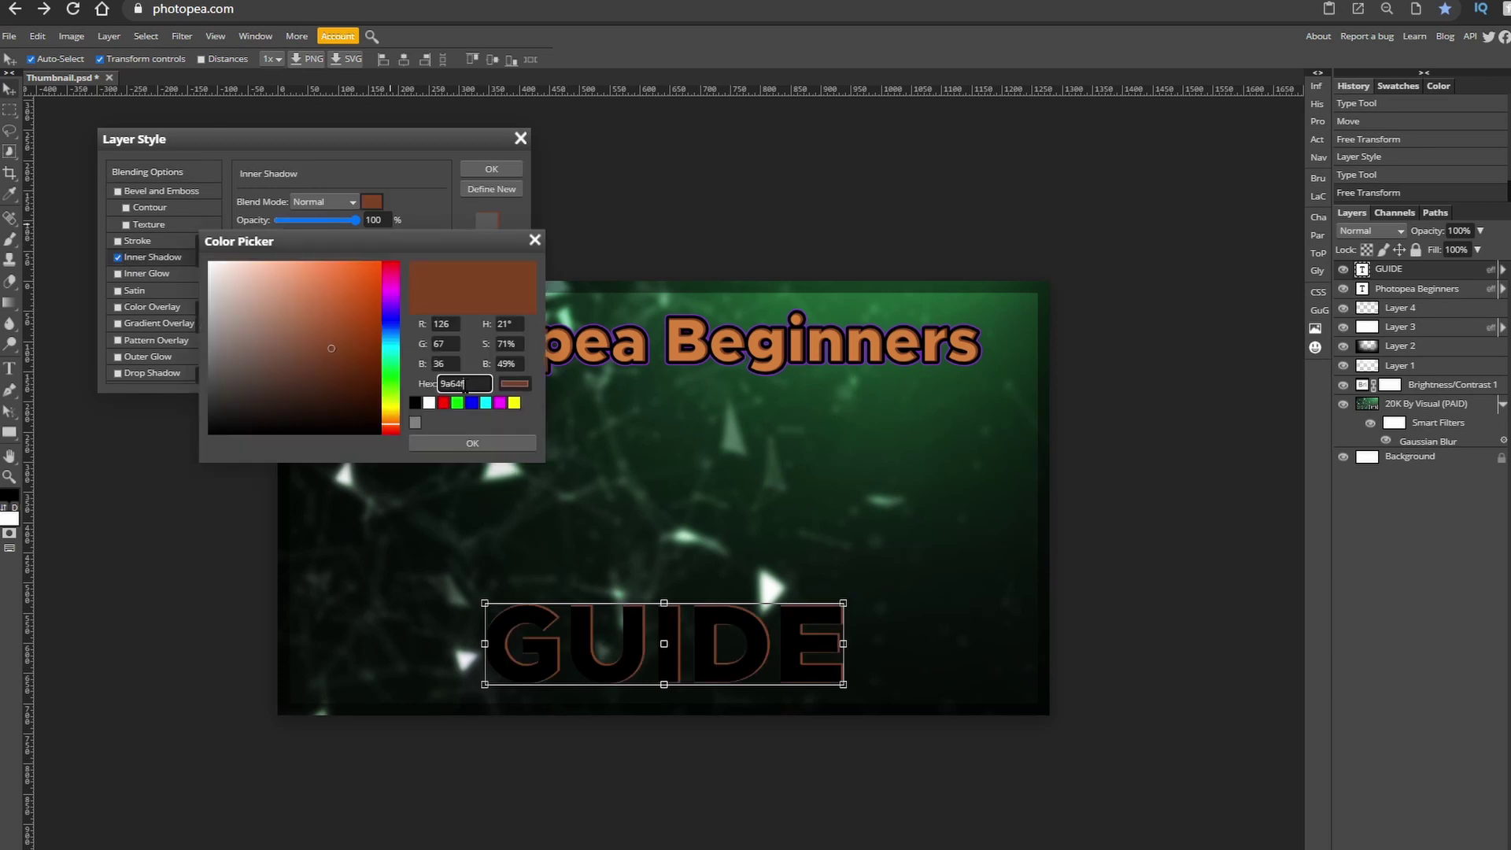
{"action": "type", "text": "2"}
{"action": "key", "text": "Return"}
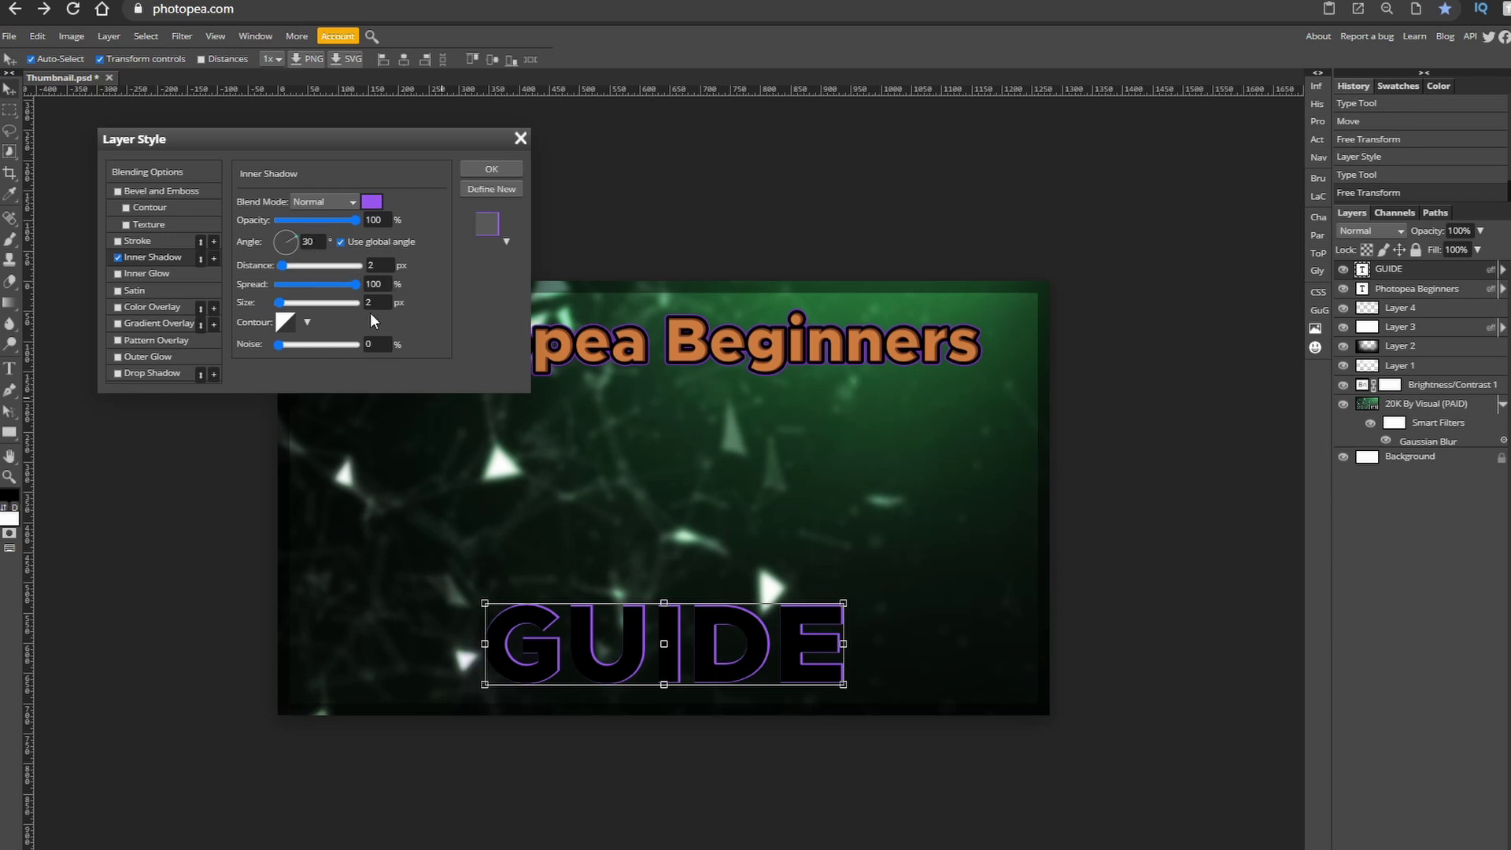
Step: Enable a stroke on GUIDE, sampling the purple from the text as its colour
{"action": "left_click", "coordinate": [145, 241]}
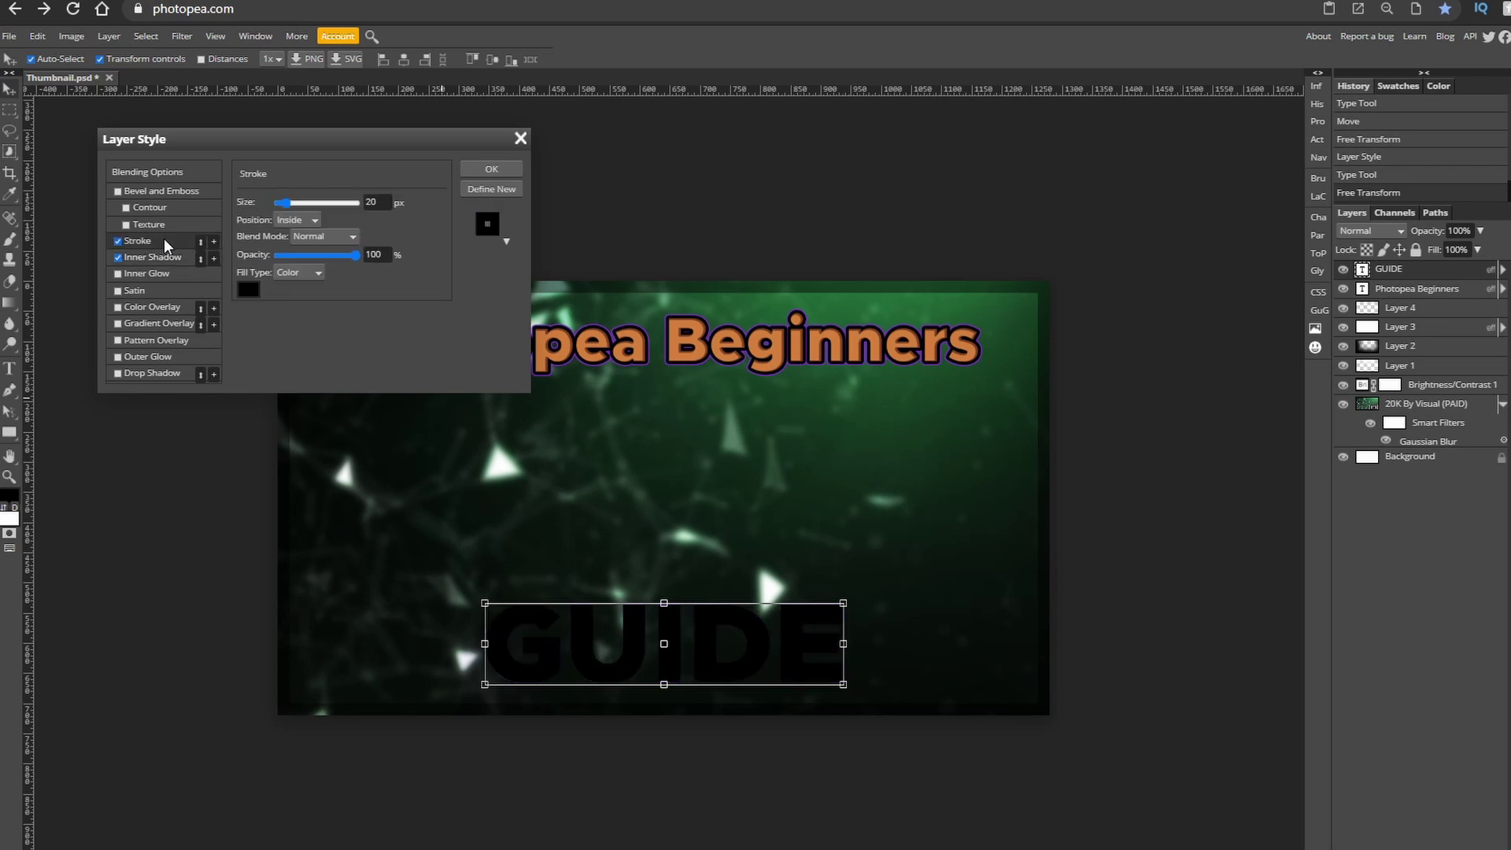
{"action": "left_click", "coordinate": [249, 288]}
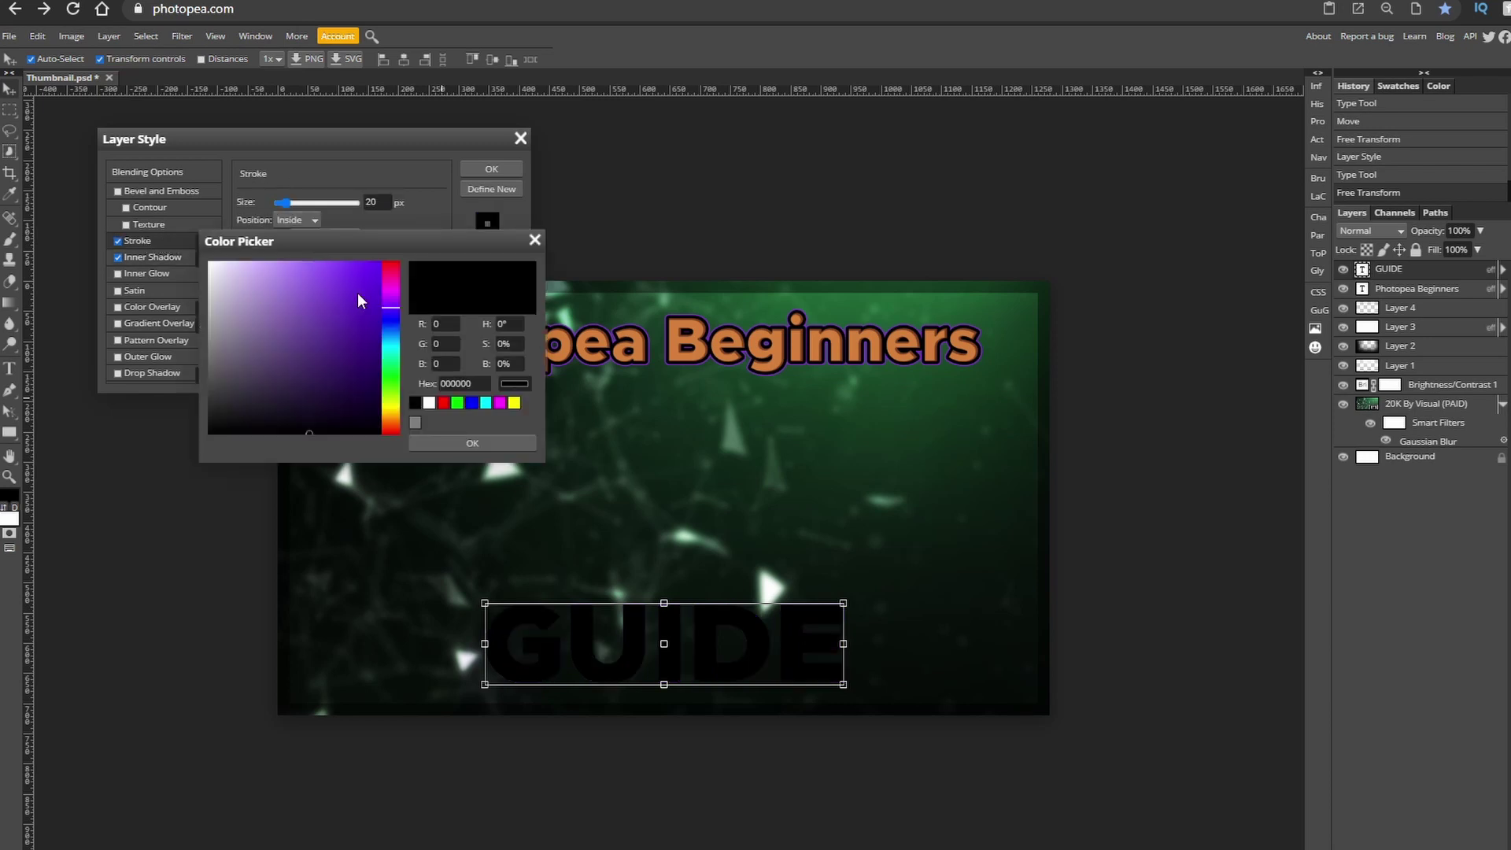
{"action": "scroll", "coordinate": [803, 315], "scroll_direction": "up", "scroll_amount": 10}
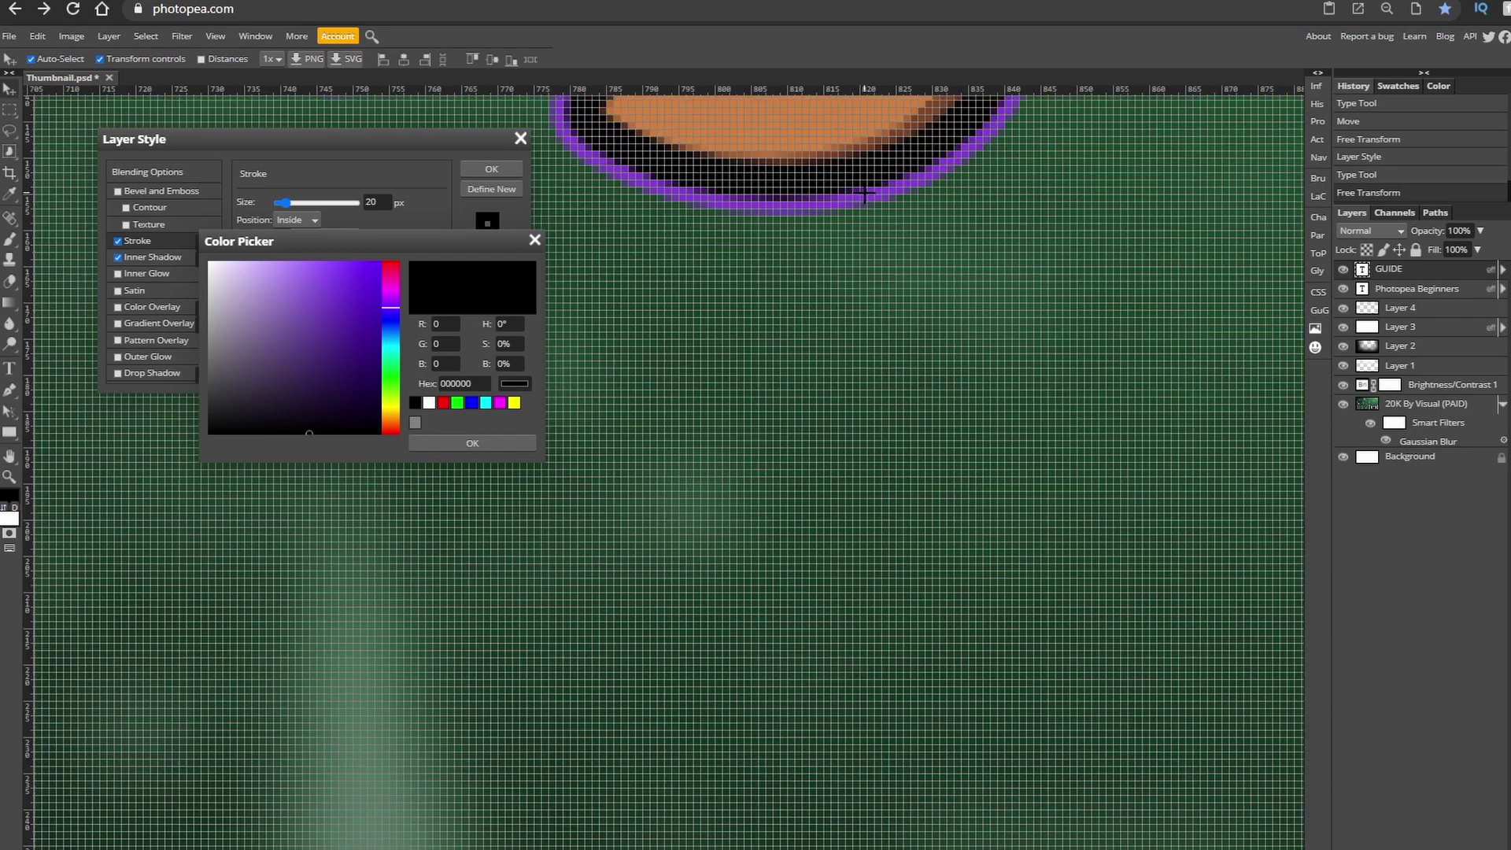
{"action": "scroll", "coordinate": [765, 583], "scroll_direction": "up", "scroll_amount": 5}
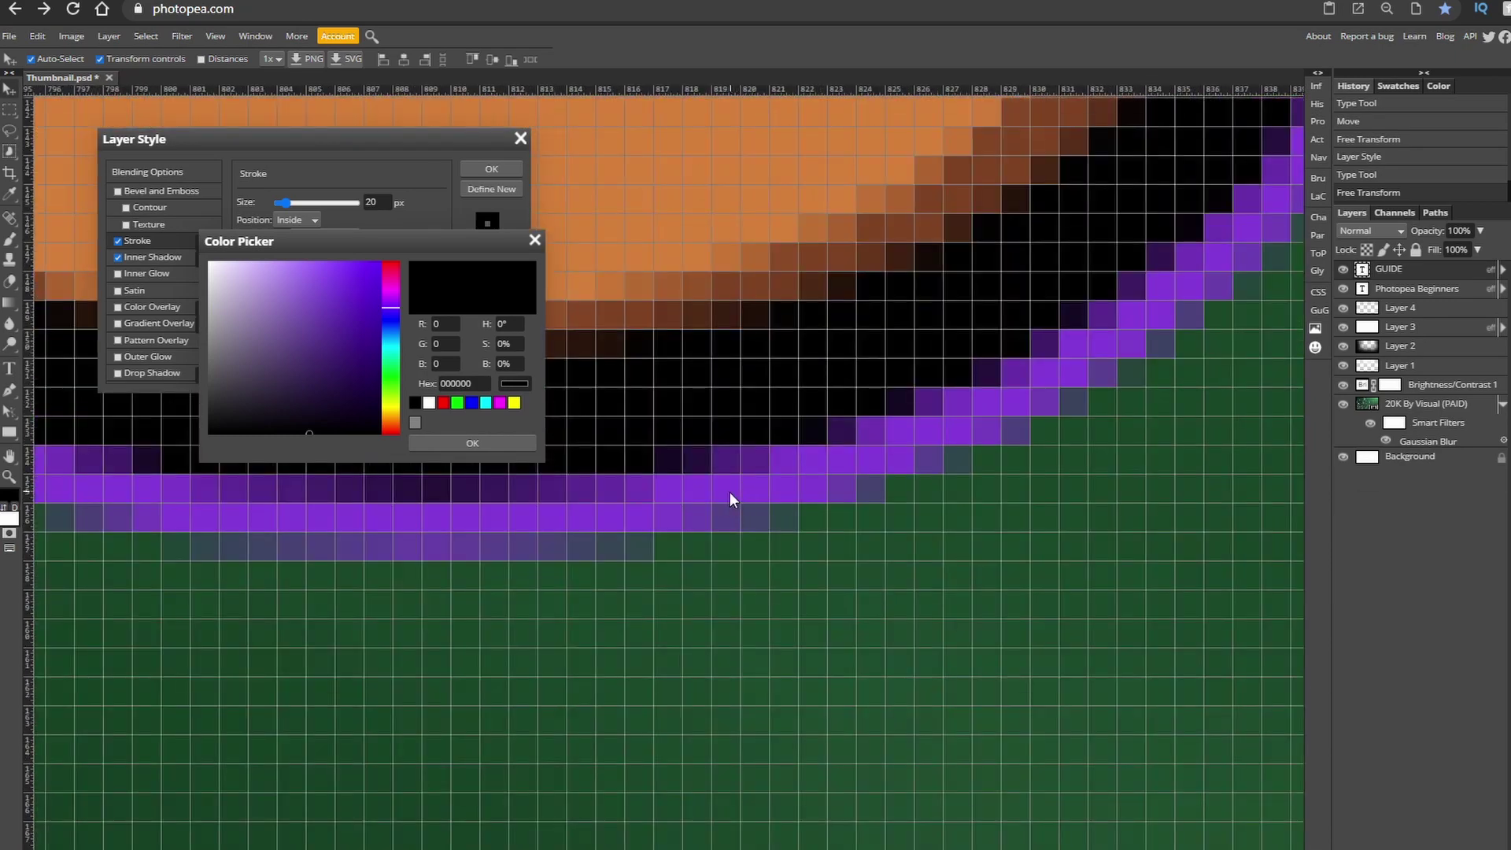
{"action": "left_click", "coordinate": [710, 484]}
{"action": "scroll", "coordinate": [709, 484], "scroll_direction": "down", "scroll_amount": 15}
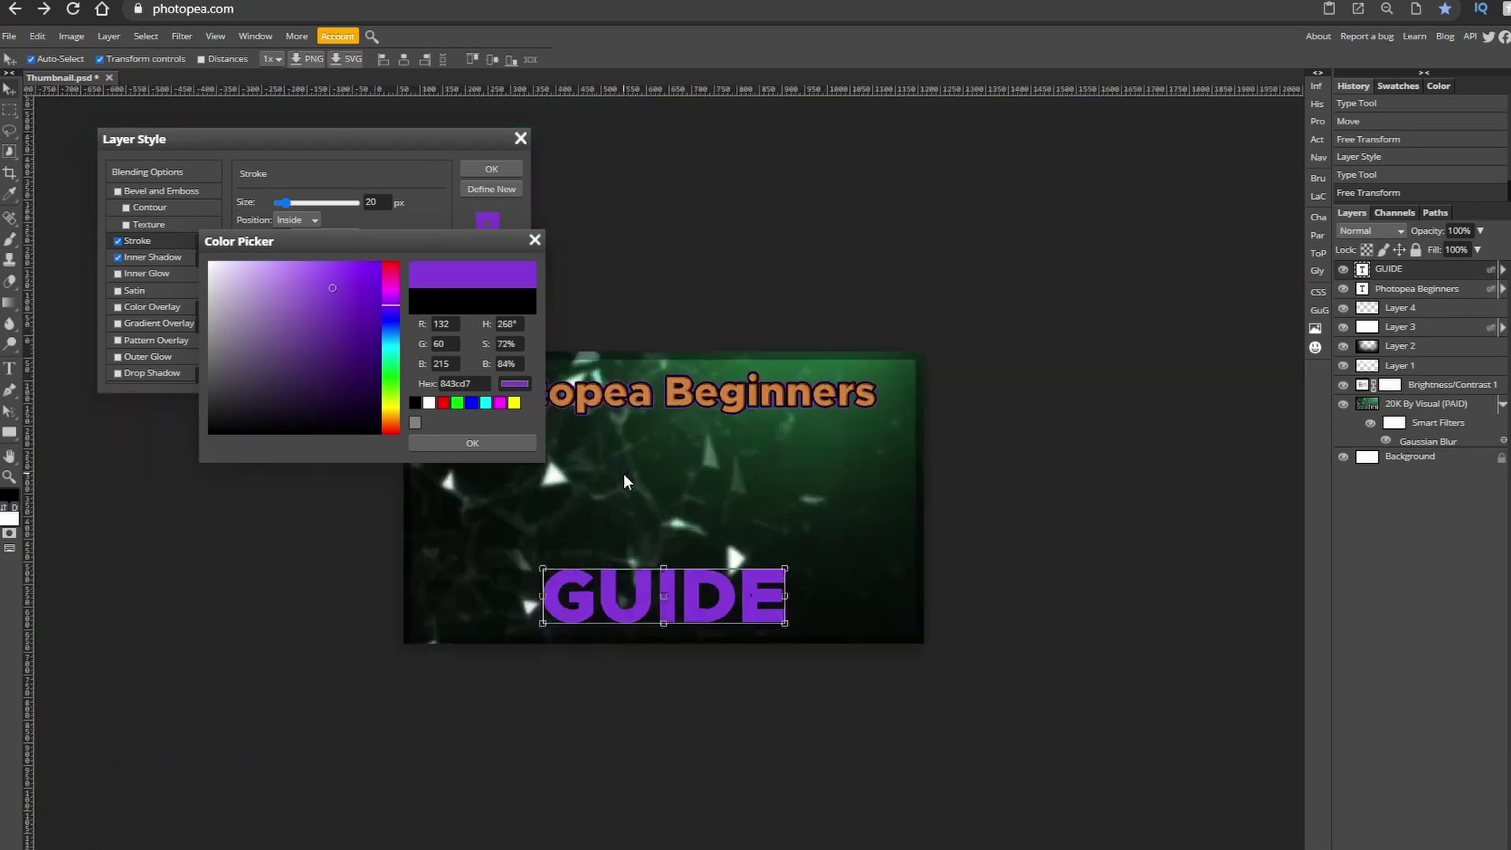
{"action": "scroll", "coordinate": [623, 473], "scroll_direction": "up", "scroll_amount": 1}
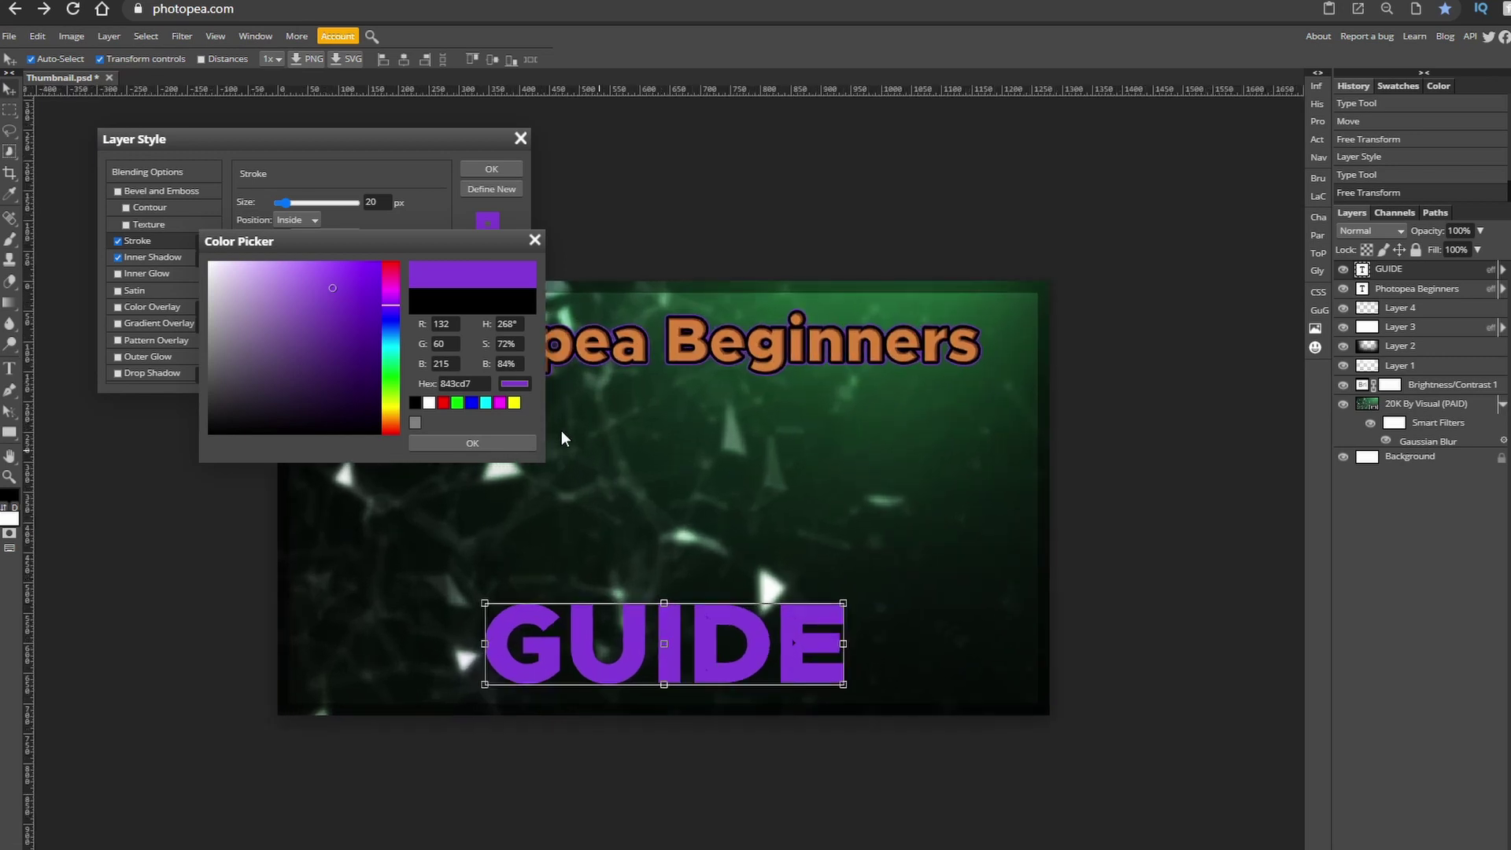
{"action": "left_click", "coordinate": [444, 442]}
Step: Set the GUIDE stroke position to Outside and its size to 7 px
{"action": "left_click", "coordinate": [303, 224]}
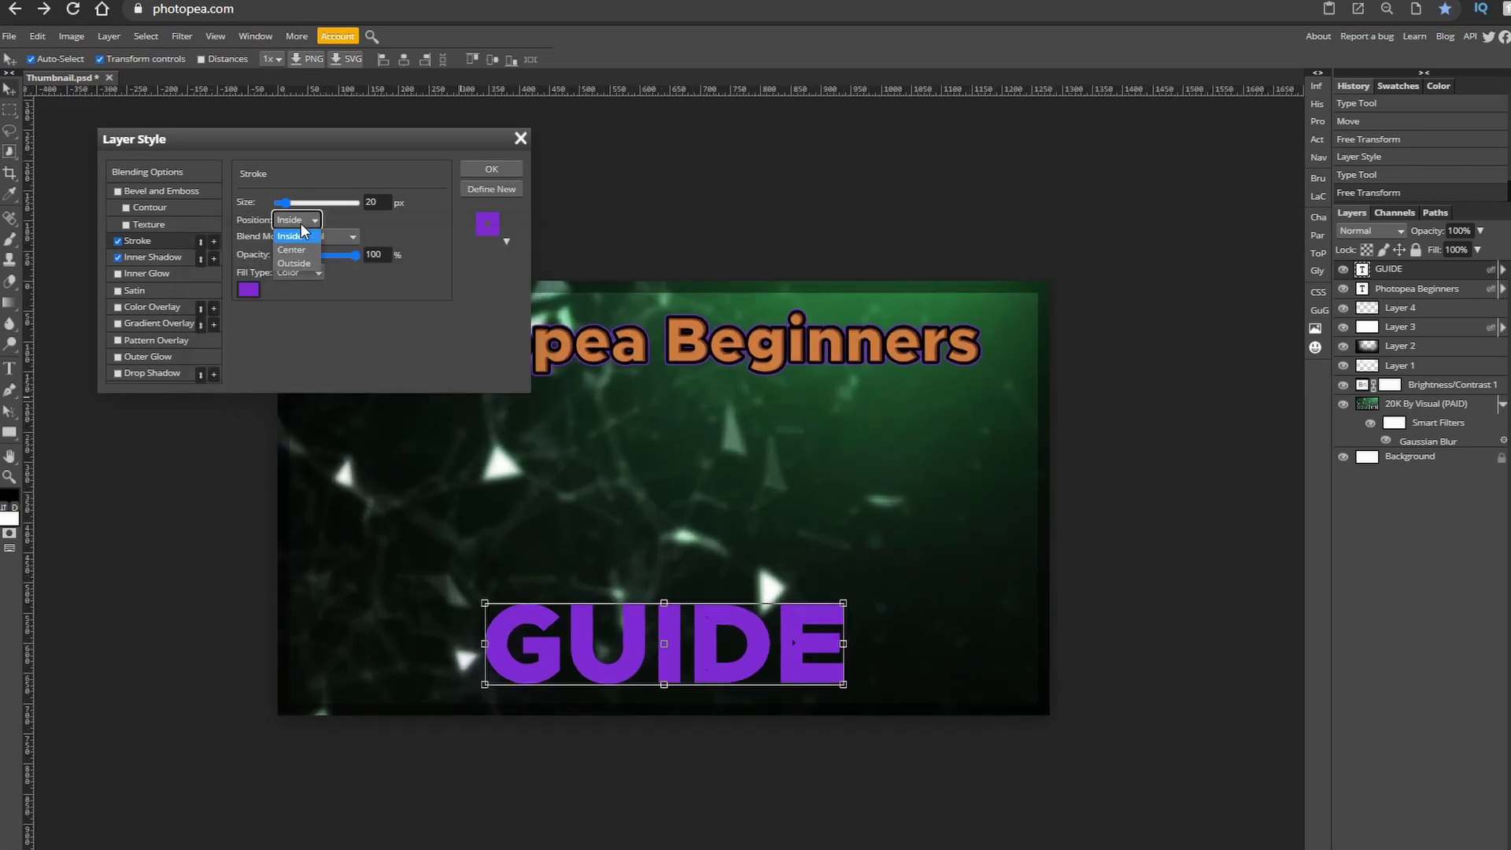
{"action": "left_click", "coordinate": [296, 266]}
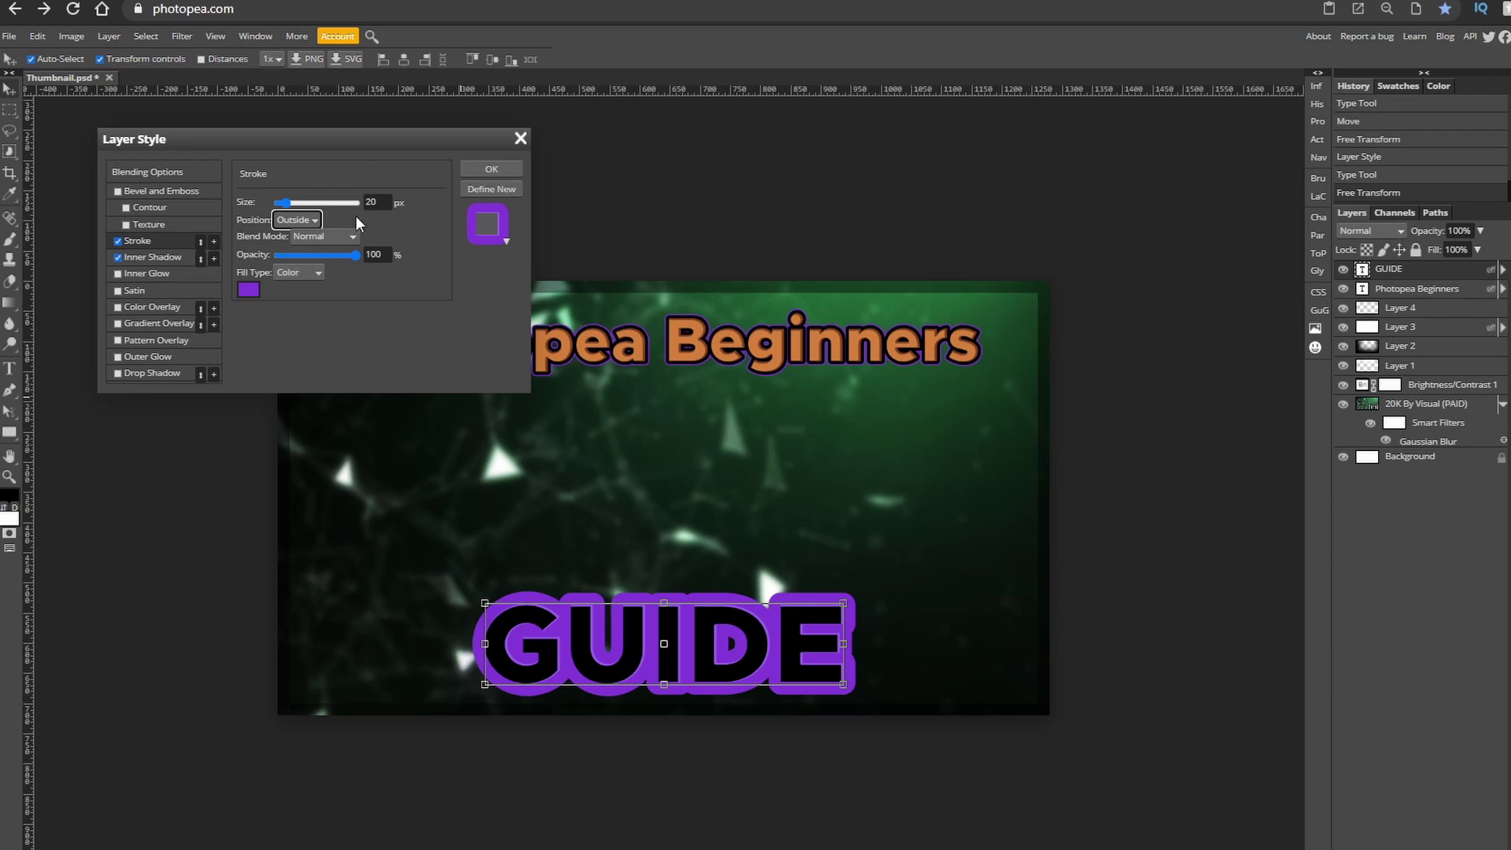
{"action": "double_click", "coordinate": [387, 201]}
{"action": "type", "text": "7"}
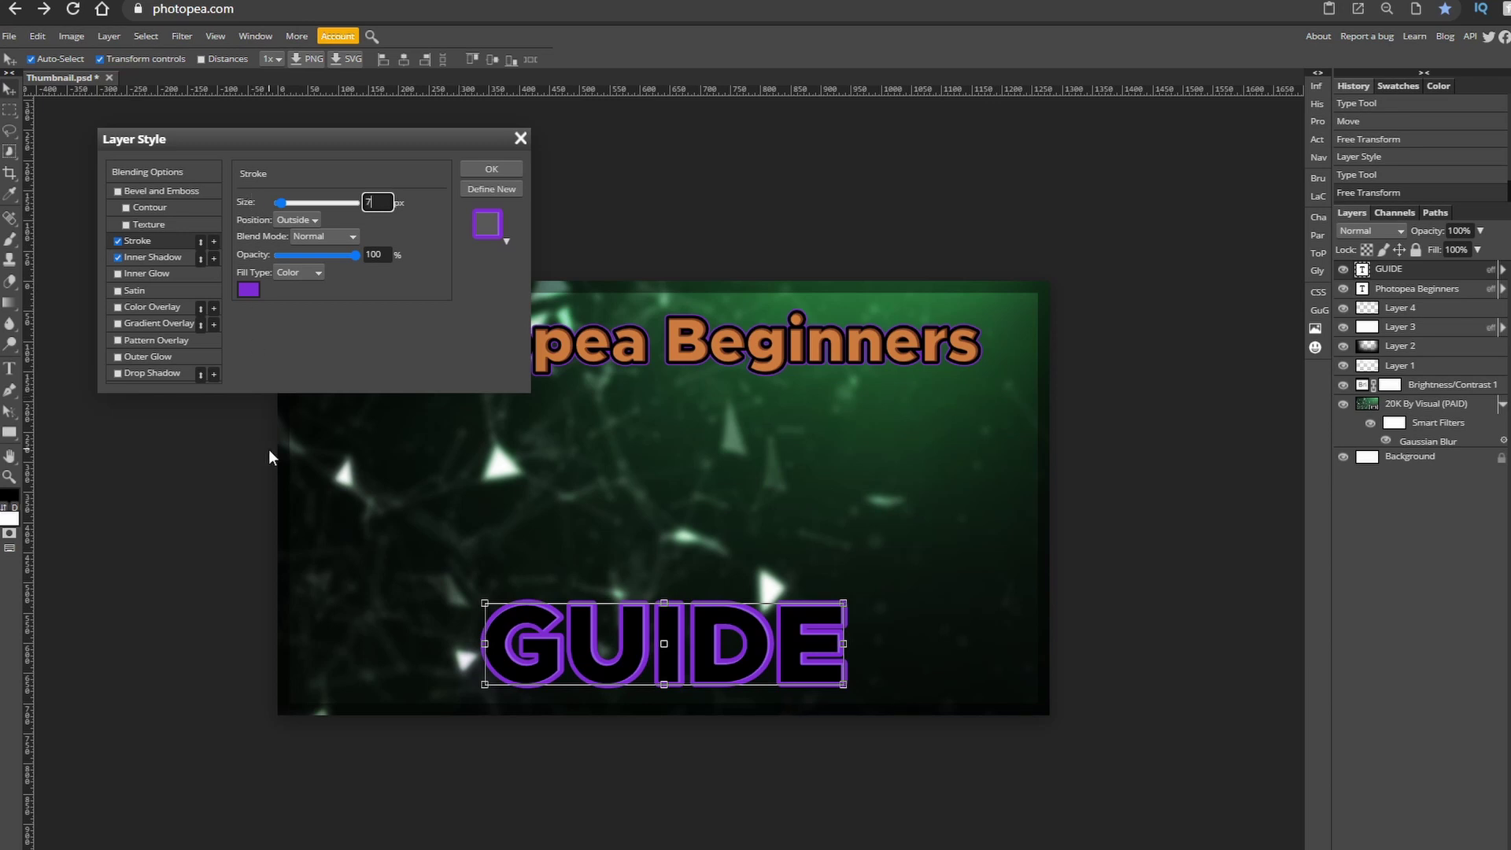
Step: Paste the Photopea logo and centre it between the title and GUIDE
{"action": "left_click", "coordinate": [472, 169]}
{"action": "key", "text": "ctrl+v"}
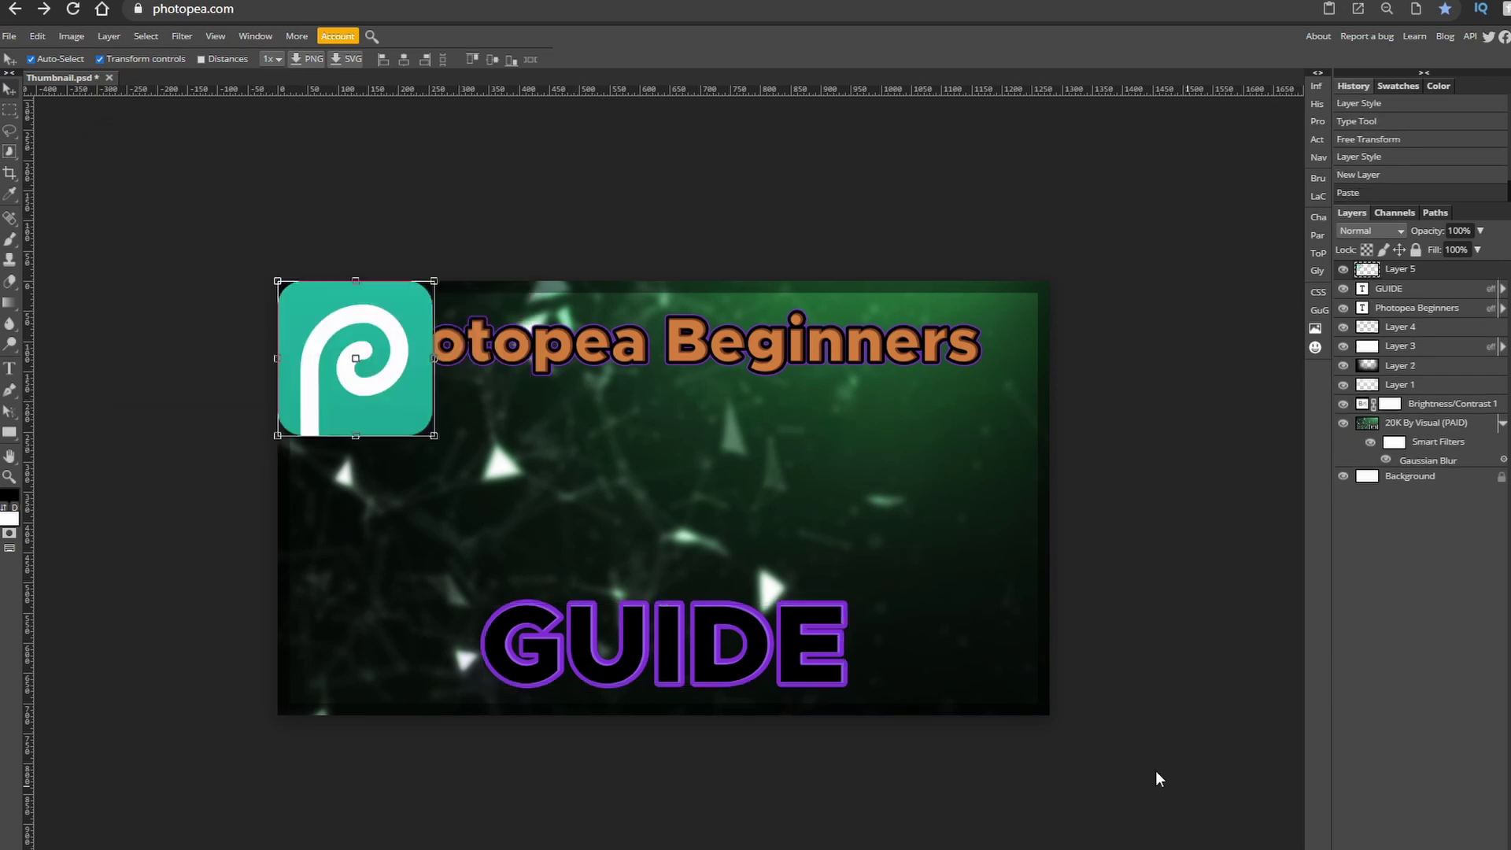
{"action": "left_click_drag", "start_coordinate": [389, 386], "coordinate": [701, 516]}
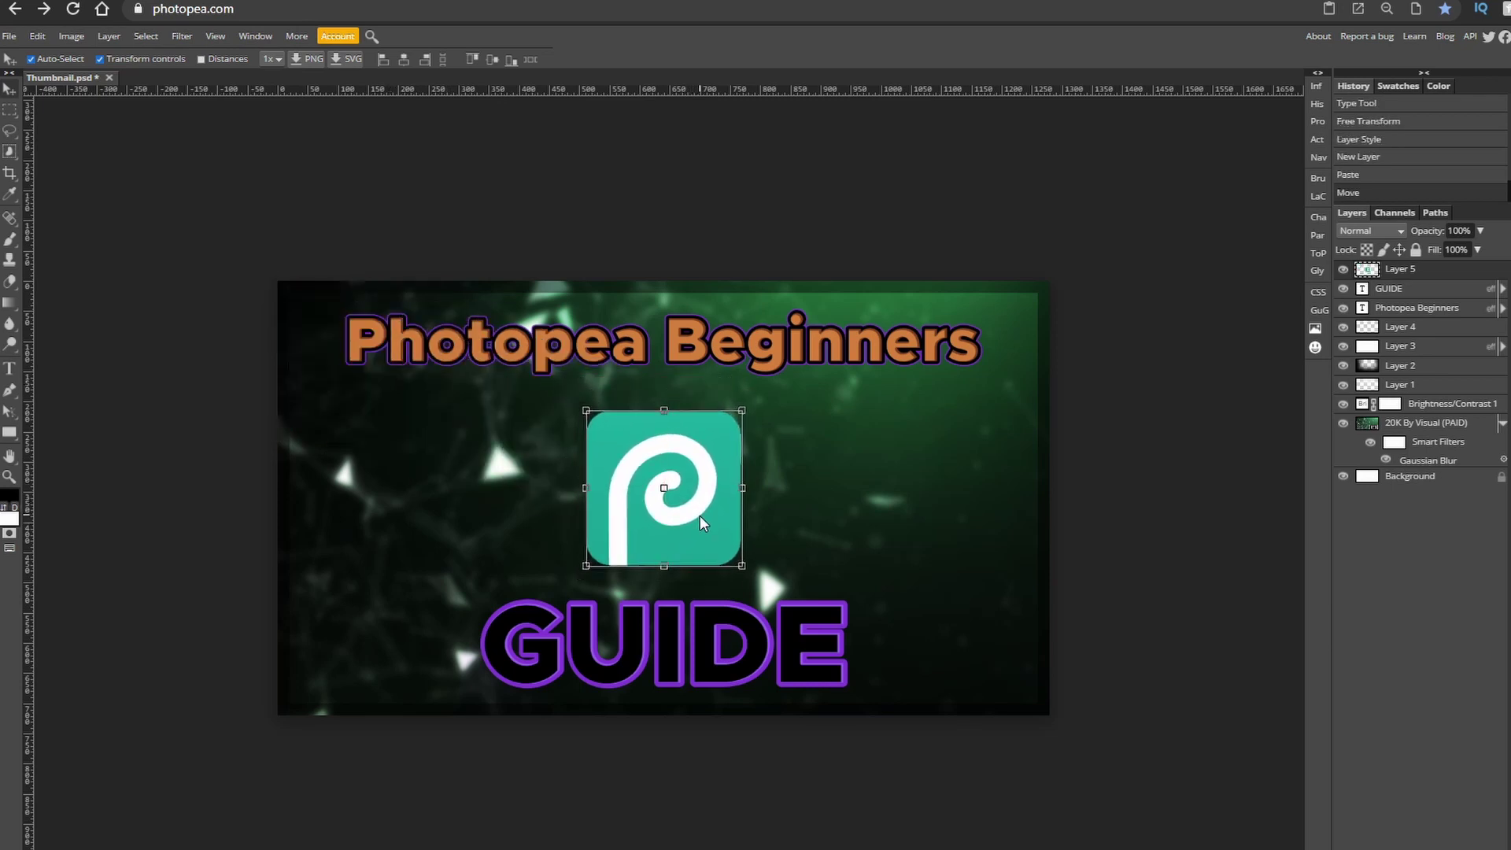
{"action": "key", "text": "Up"}
{"action": "key", "text": "Up"}
{"action": "key", "text": "Up"}
{"action": "key", "text": "Up"}
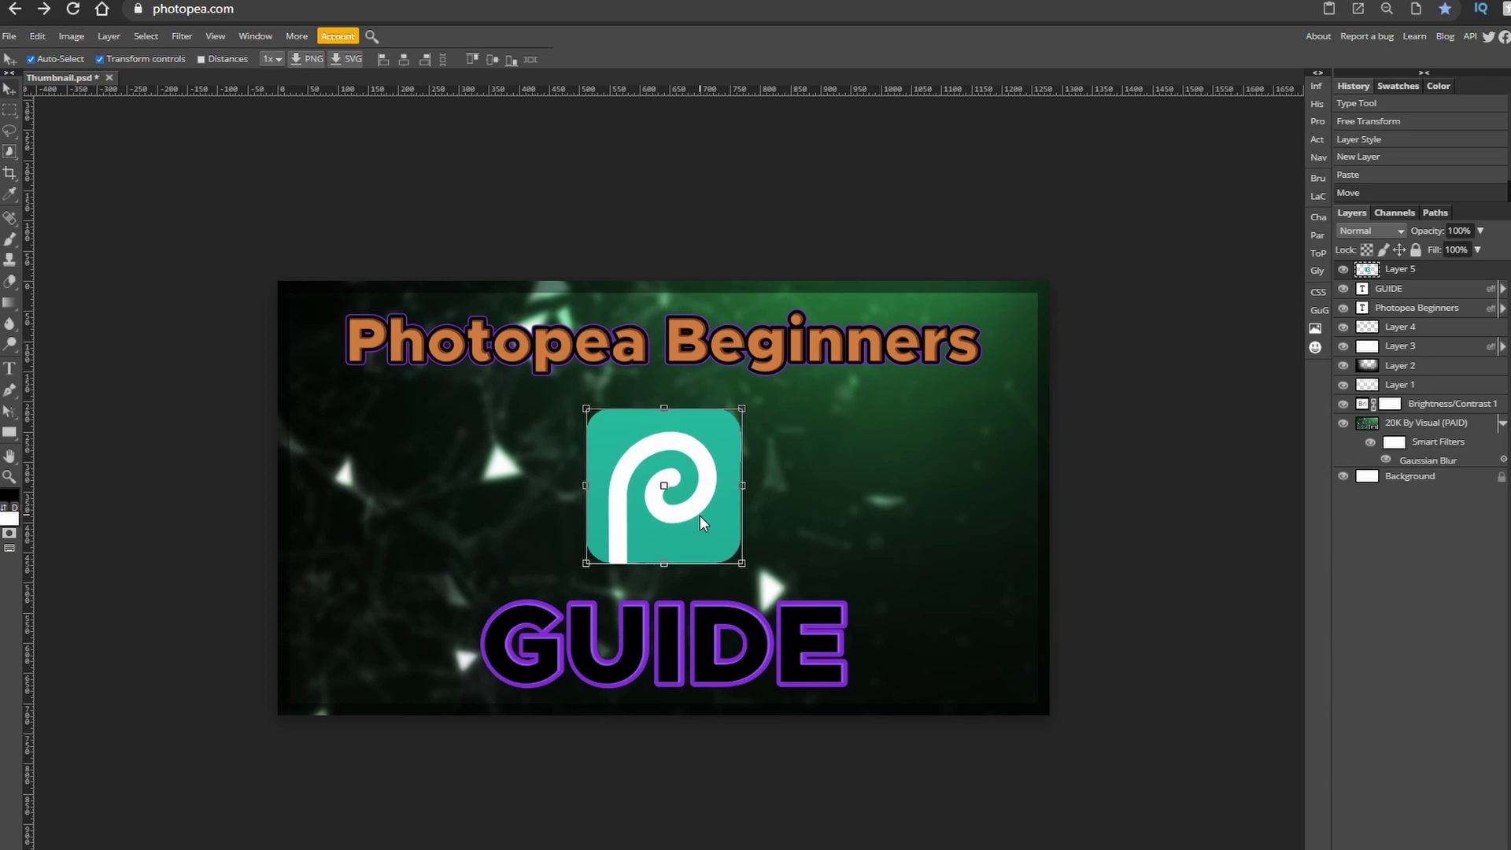
{"action": "key", "text": "Up"}
{"action": "key", "text": "Up"}
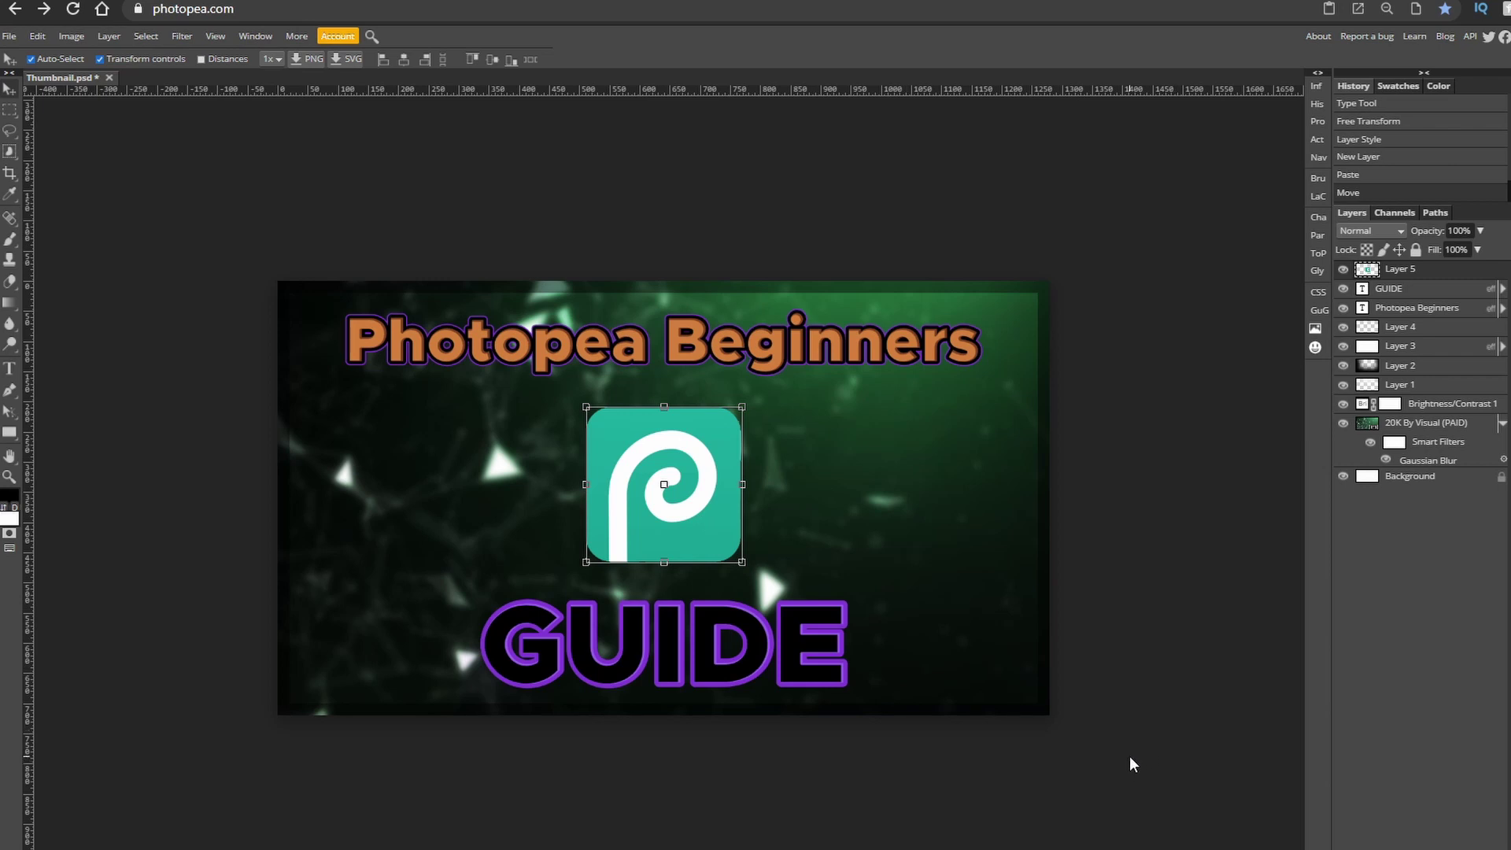
{"action": "left_click", "coordinate": [1182, 713]}
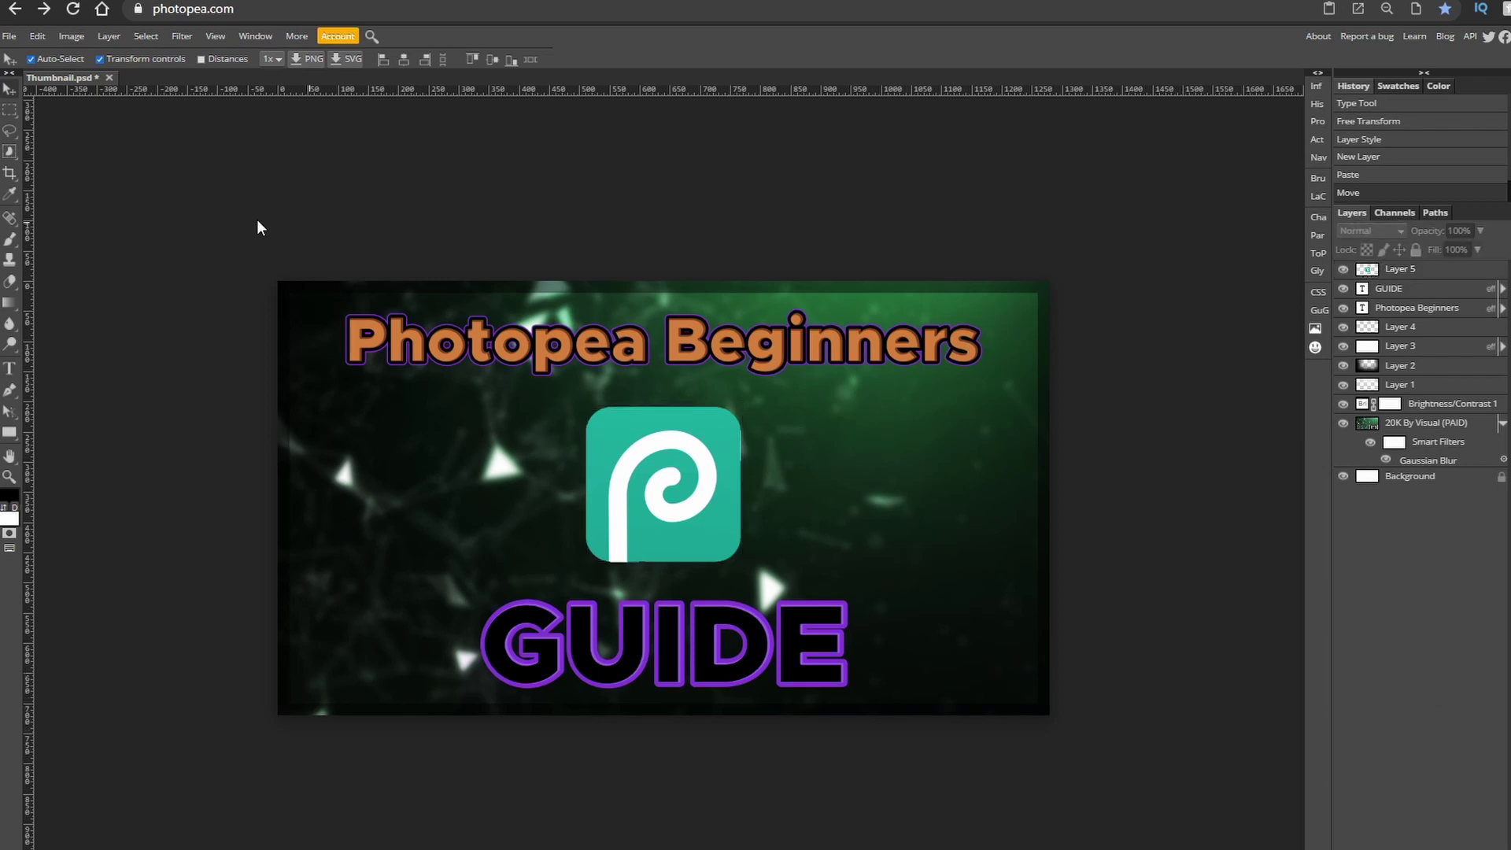
Step: Save the project as a PSD, then set up a PNG export at 100% quality
{"action": "left_click", "coordinate": [10, 37]}
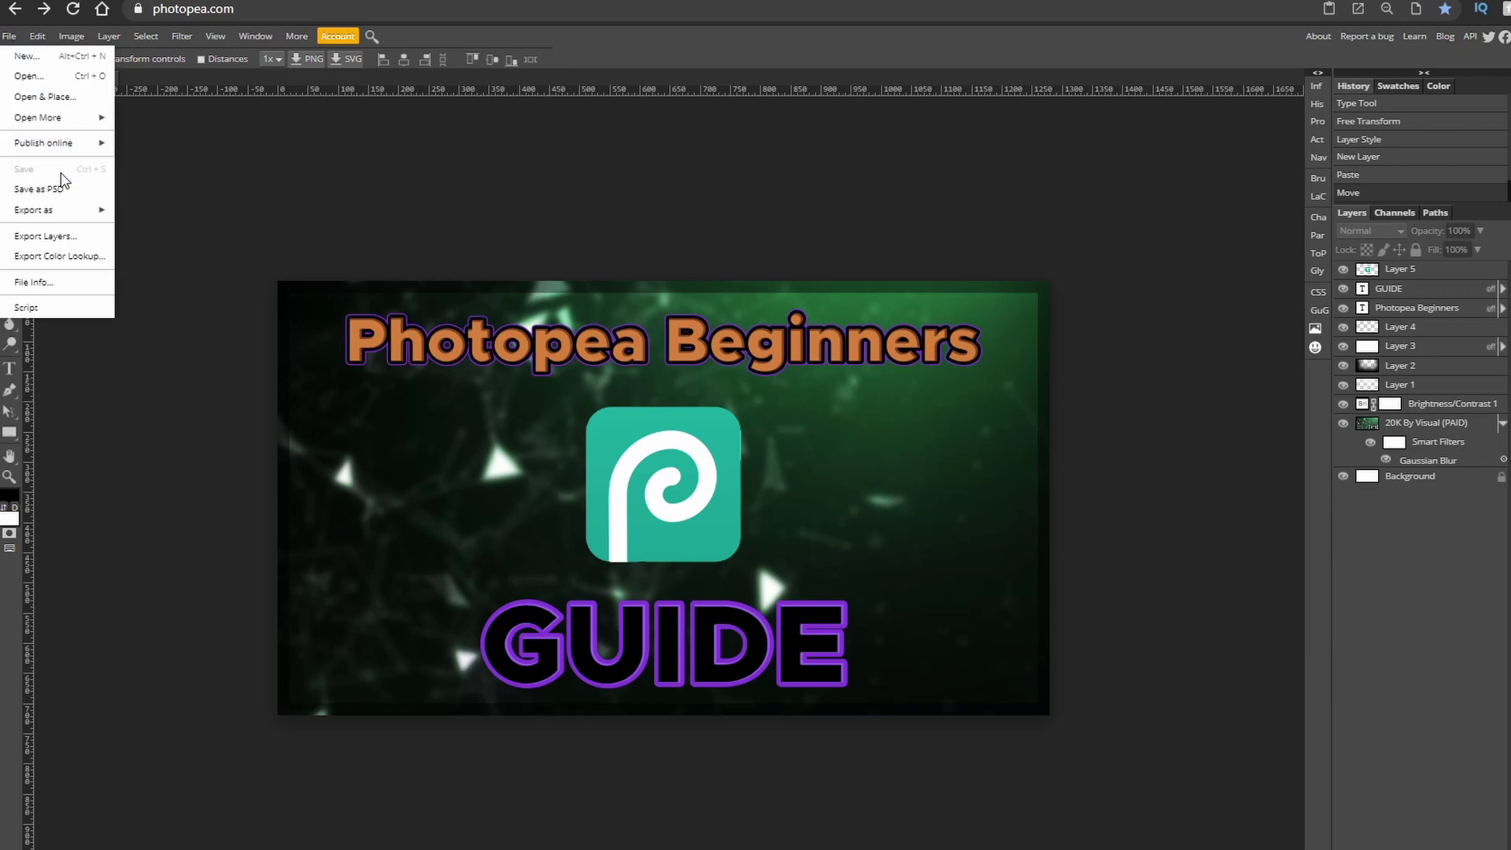
{"action": "left_click", "coordinate": [62, 193]}
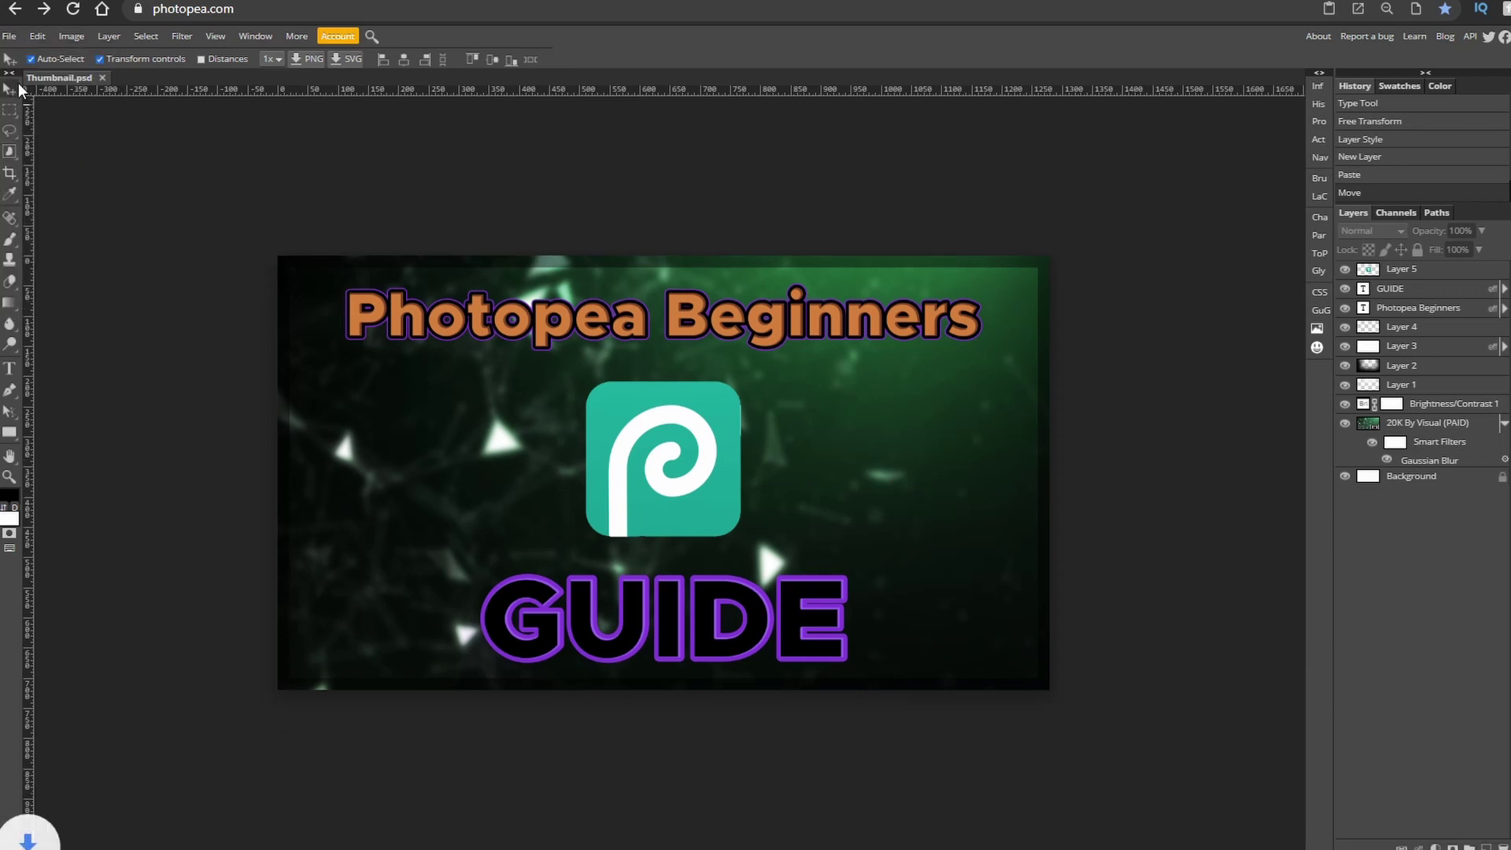
{"action": "left_click", "coordinate": [10, 36]}
{"action": "mouse_move", "coordinate": [92, 210]}
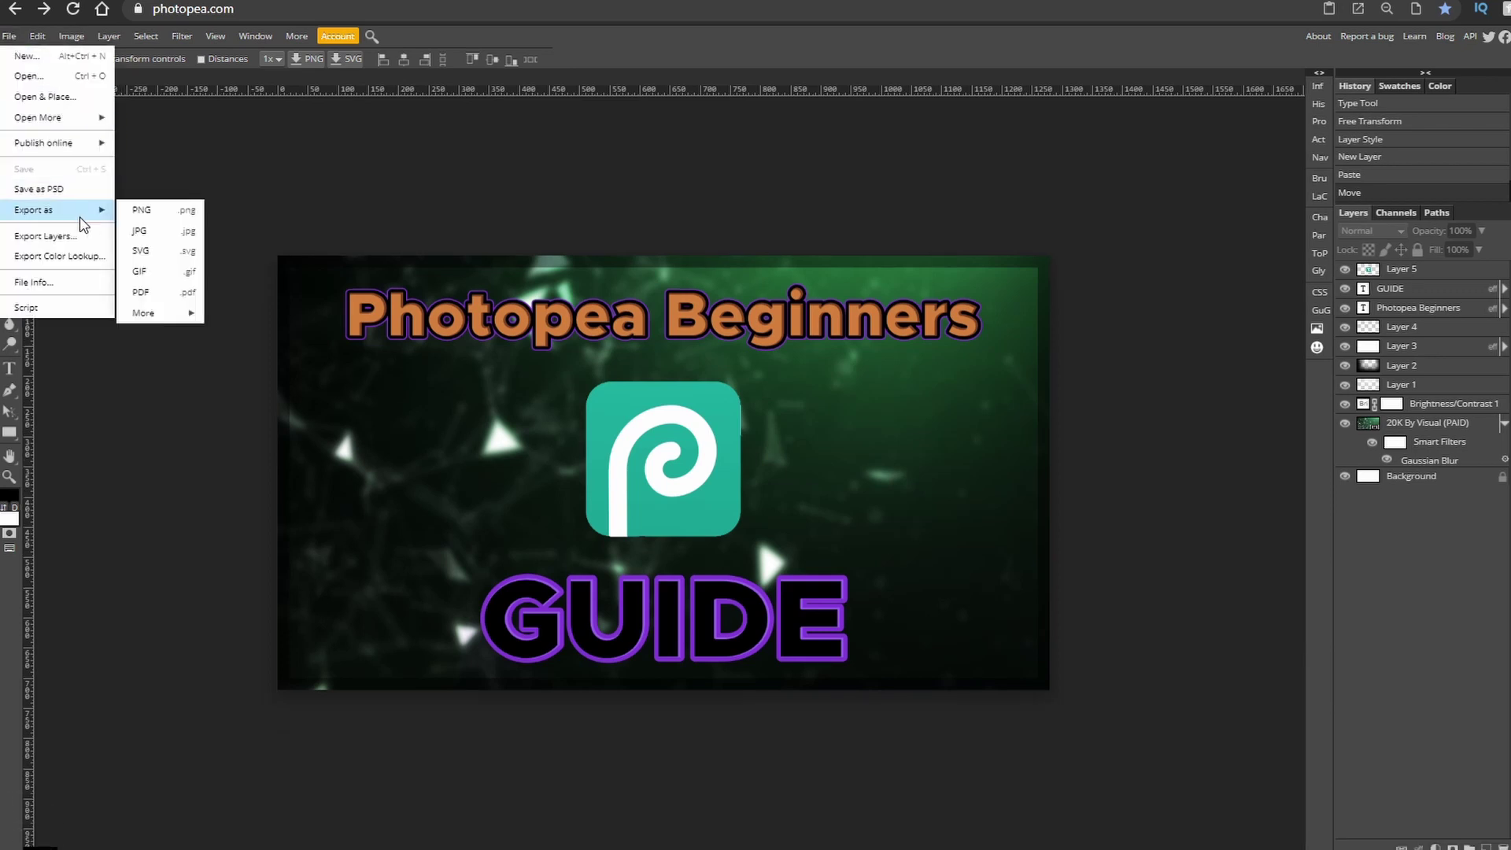
{"action": "left_click", "coordinate": [161, 212]}
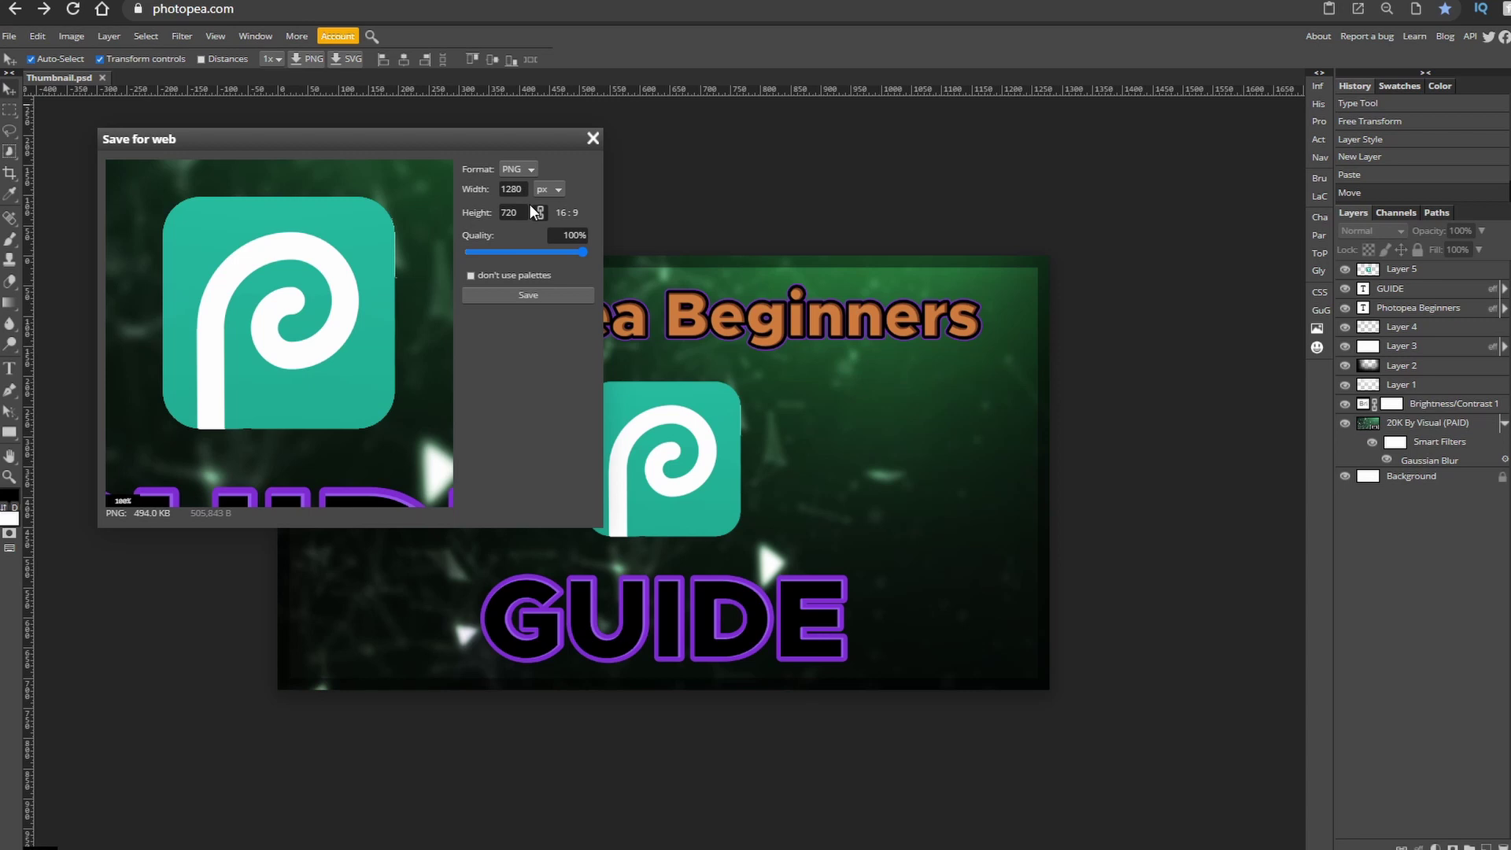
{"action": "left_click_drag", "start_coordinate": [496, 257], "coordinate": [428, 257]}
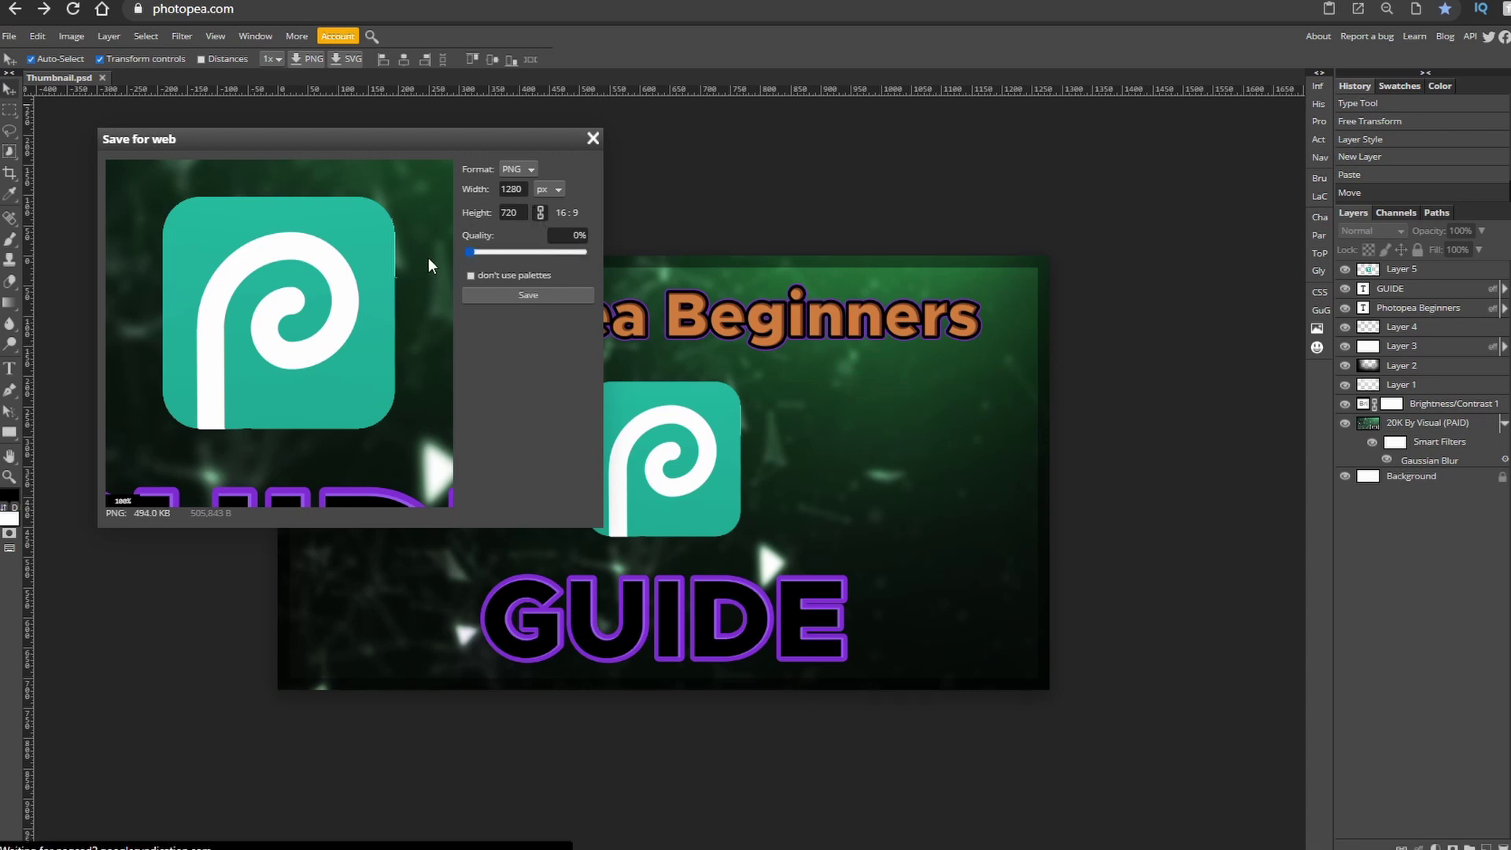
{"action": "left_click", "coordinate": [483, 253]}
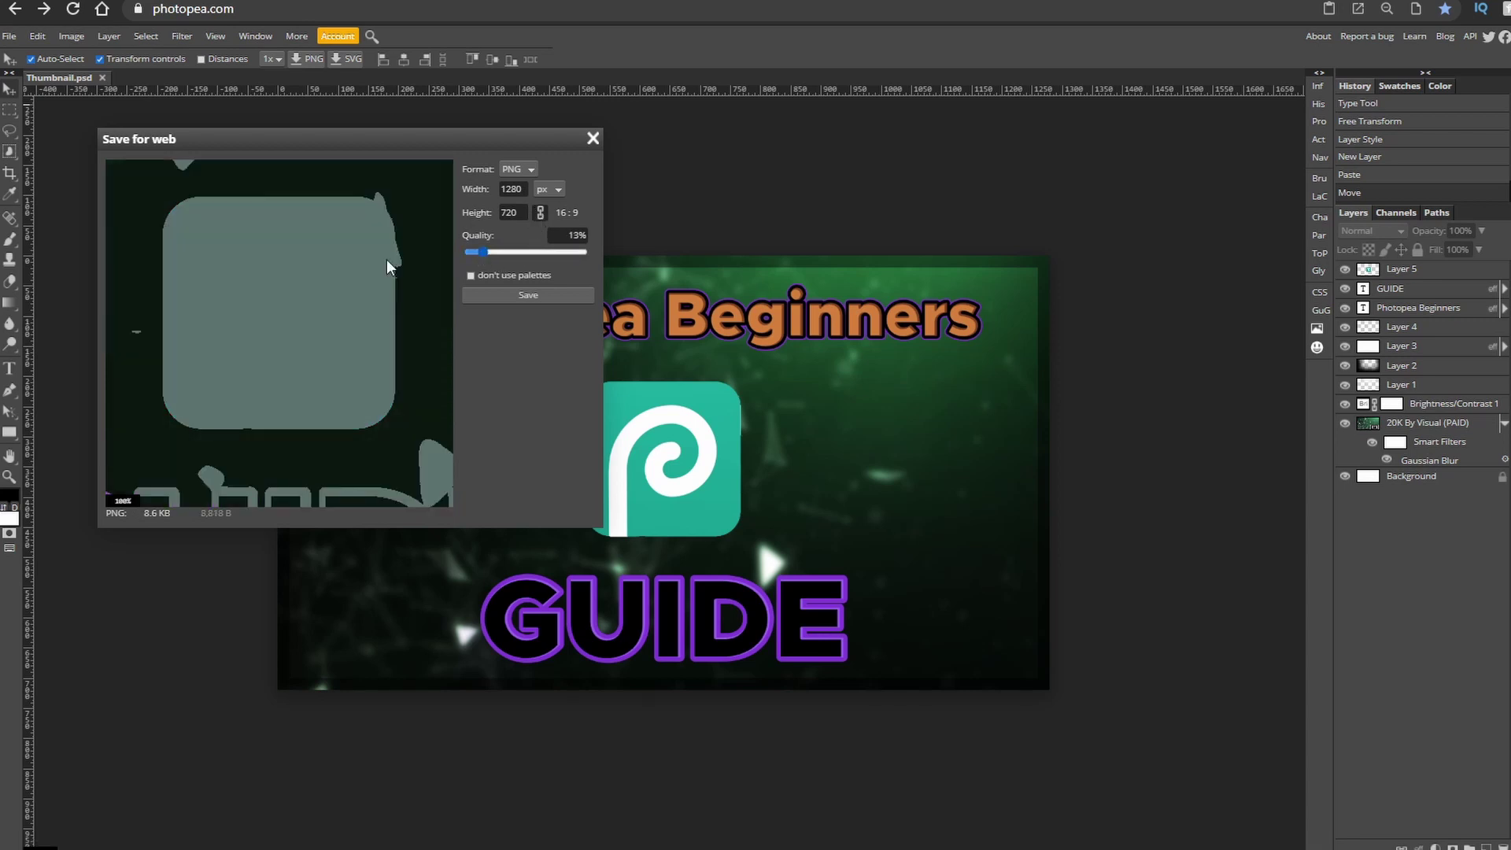
{"action": "scroll", "coordinate": [228, 326], "scroll_direction": "up", "scroll_amount": 1}
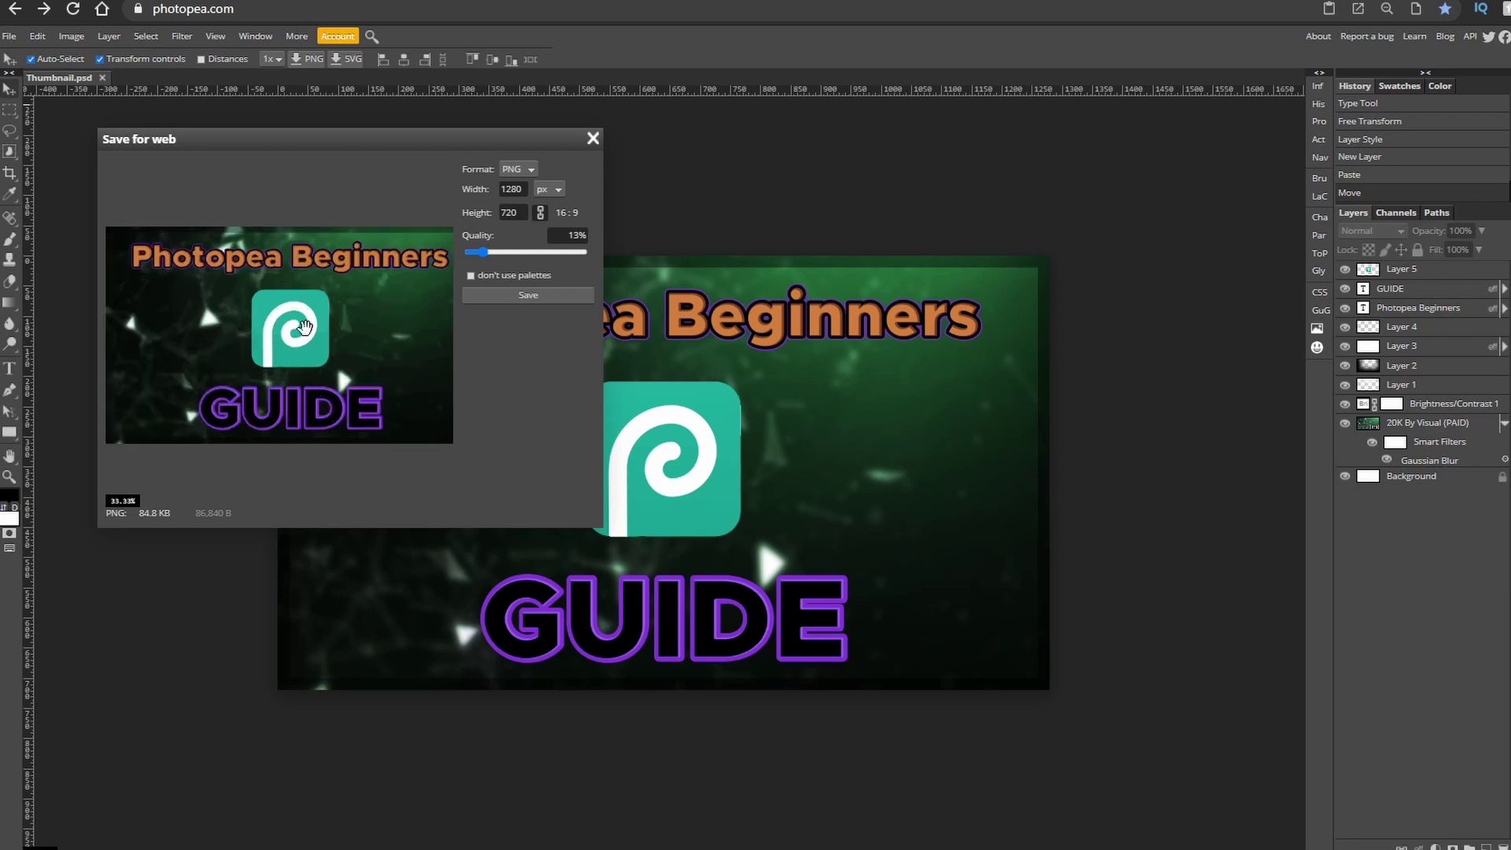
{"action": "left_click_drag", "start_coordinate": [482, 253], "coordinate": [450, 260]}
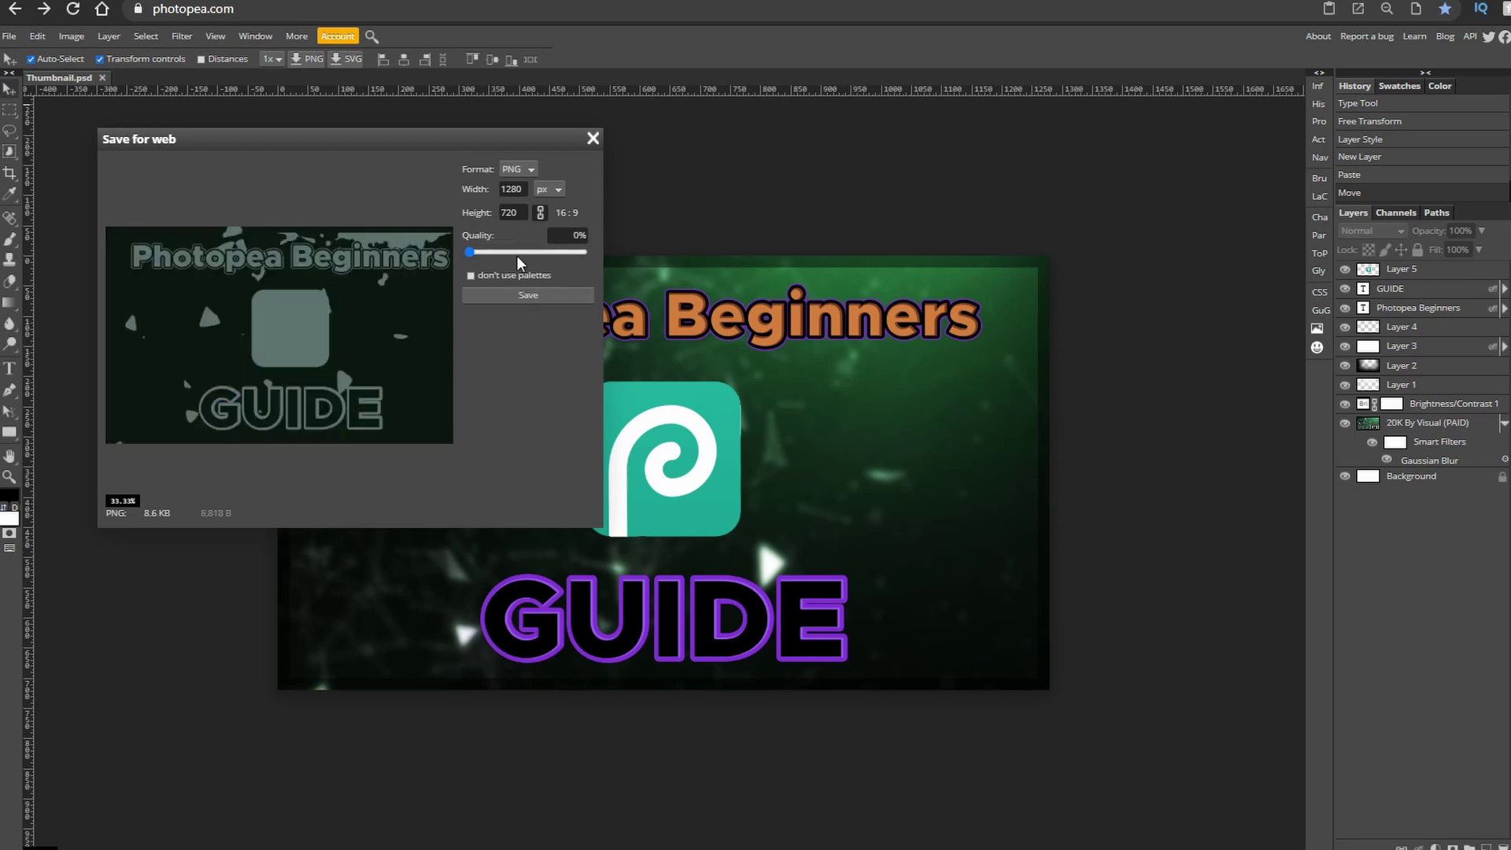
{"action": "left_click_drag", "start_coordinate": [471, 252], "coordinate": [660, 262]}
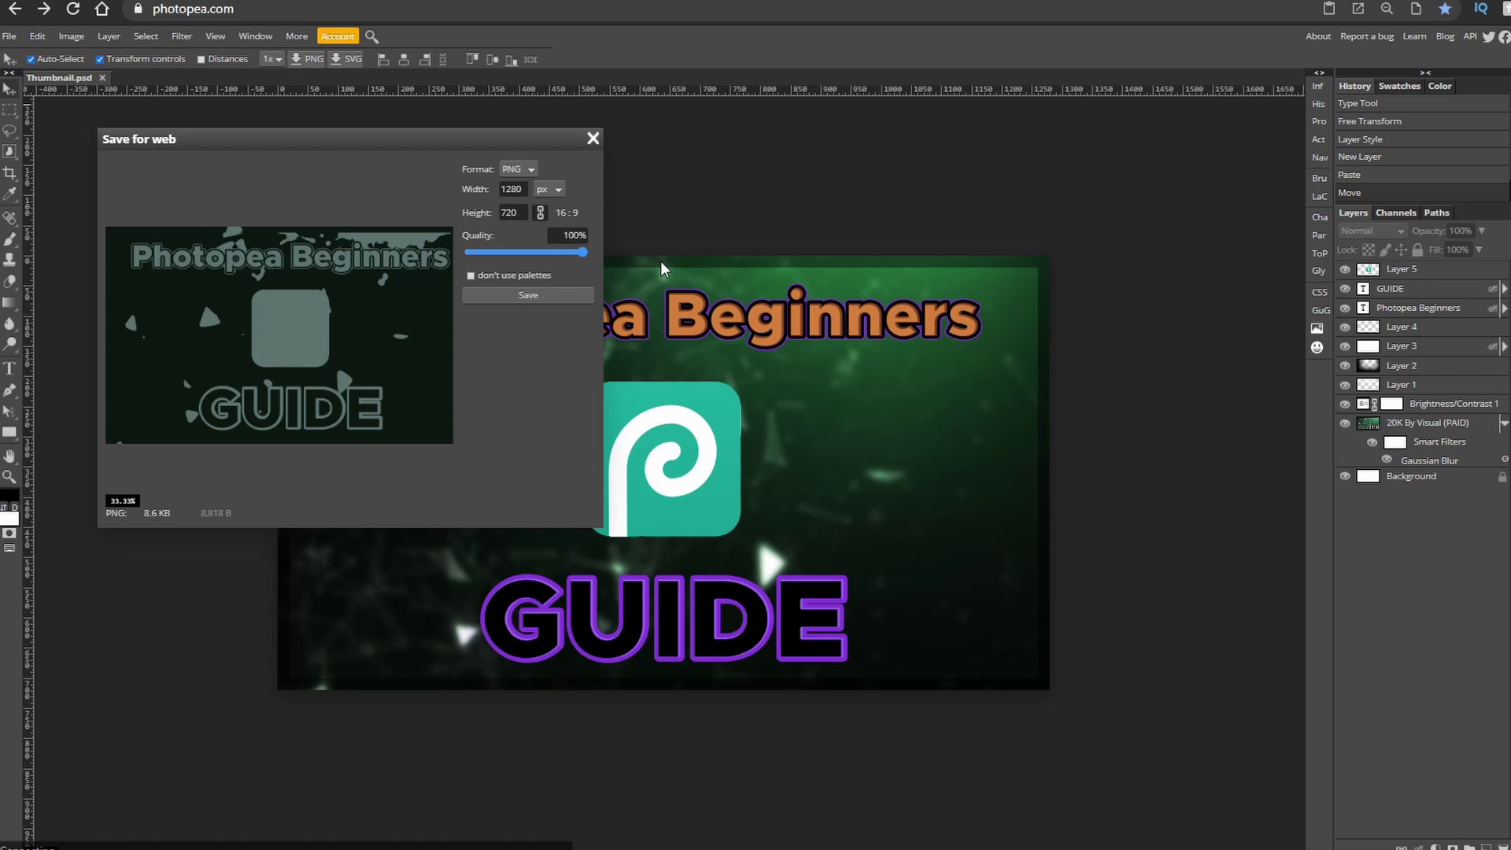
{"action": "left_click", "coordinate": [534, 300]}
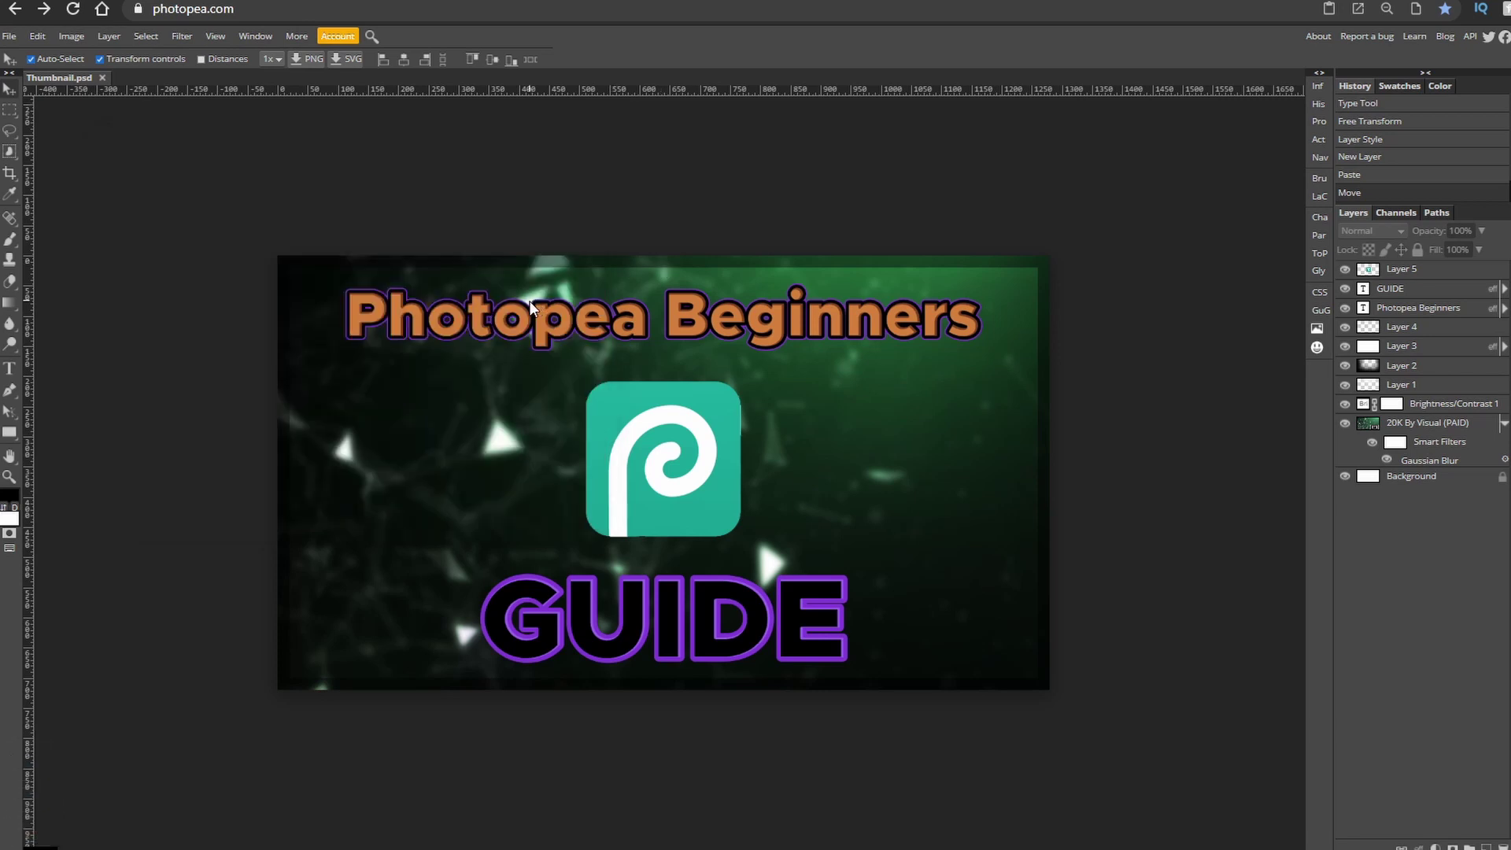